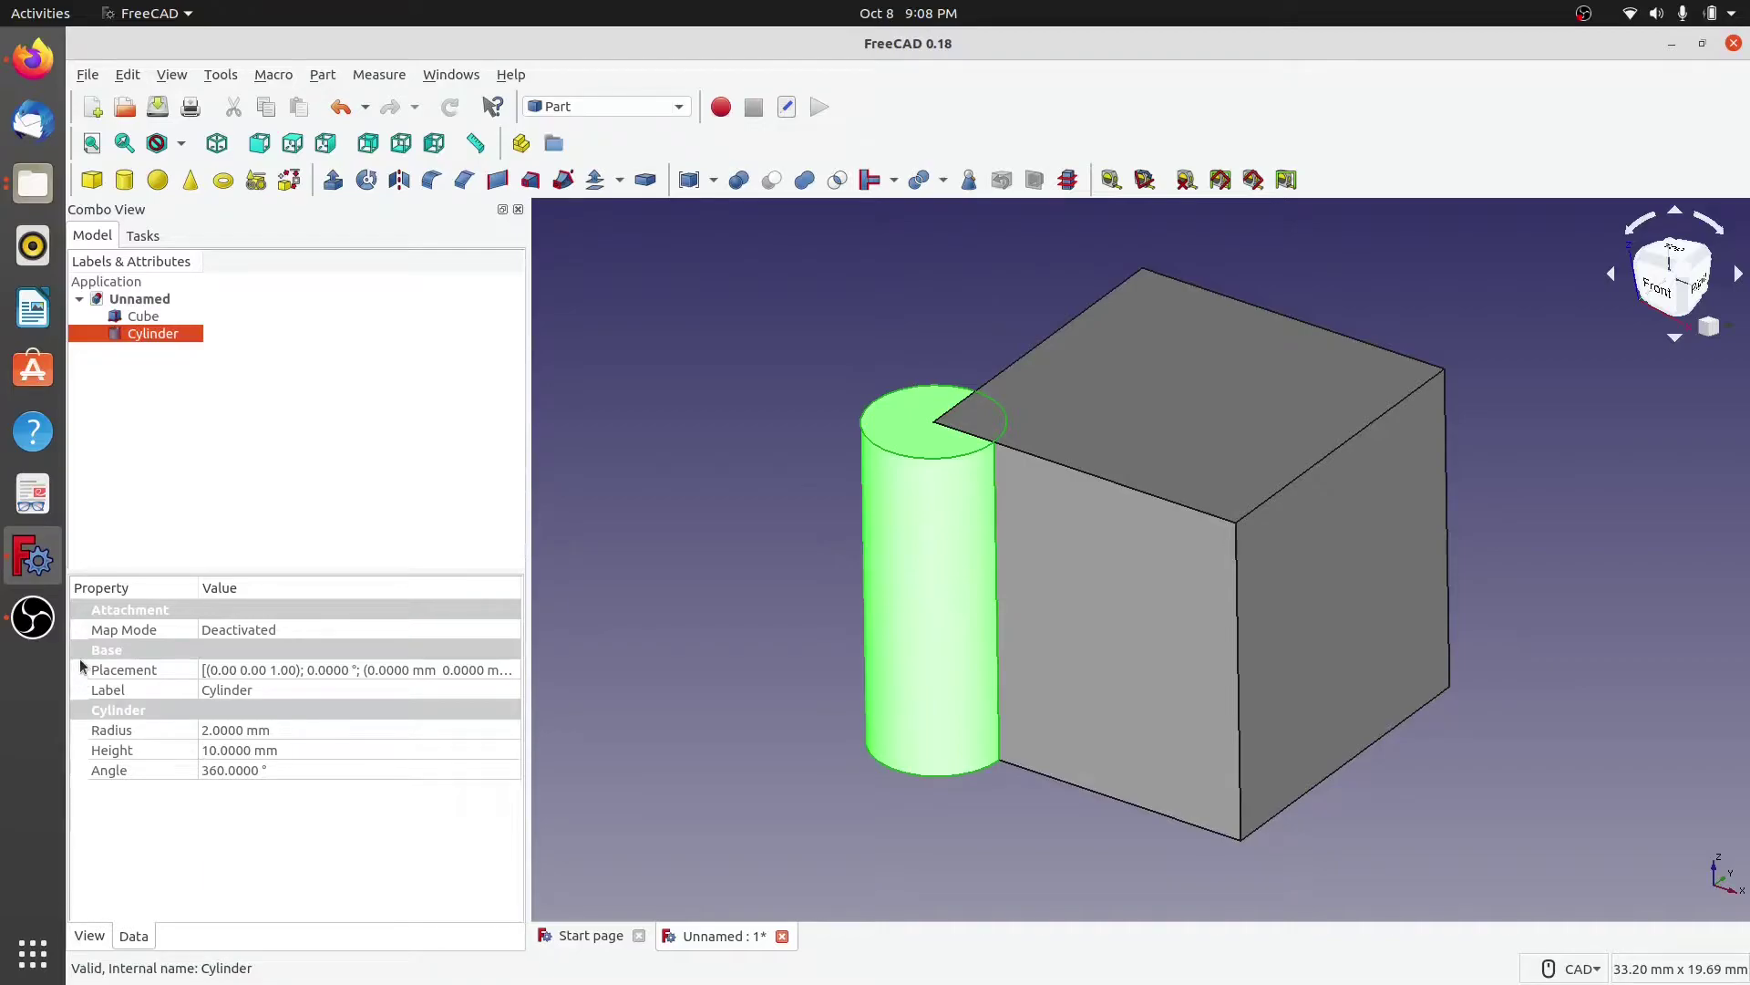
Step: Place the cylinder at position x 5 mm, y 5 mm, z 15 mm
click(99, 729)
click(285, 749)
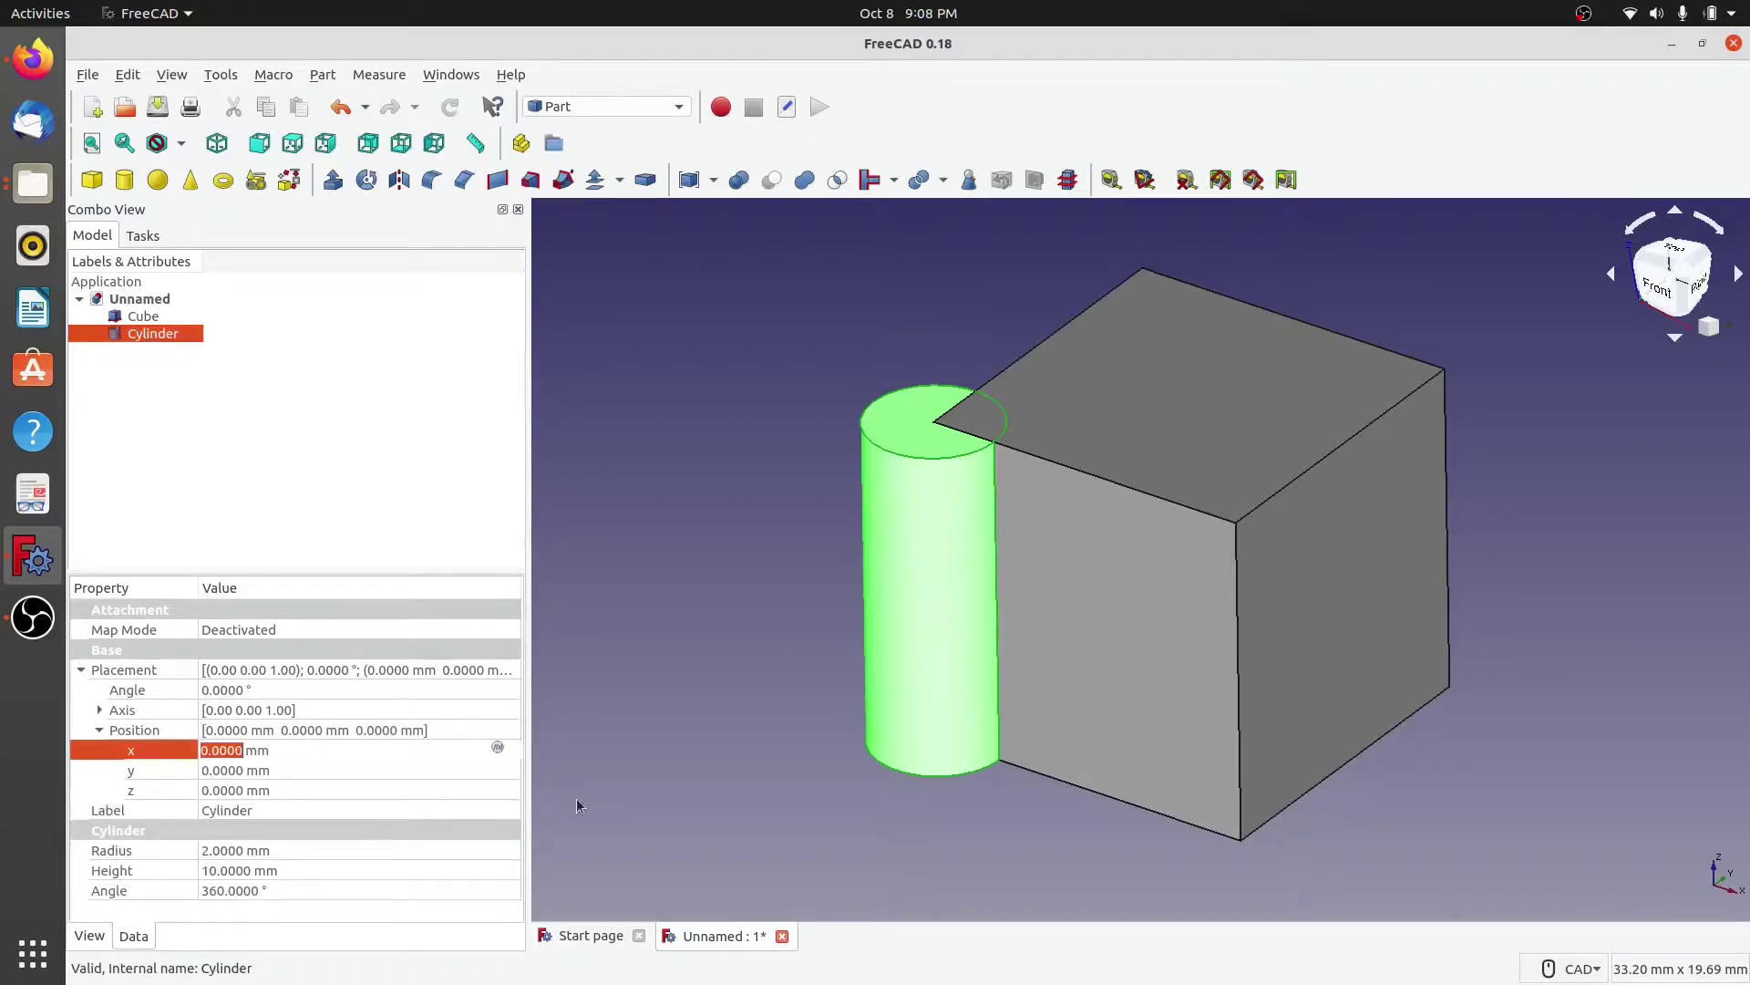
text(5)
key(Tab)
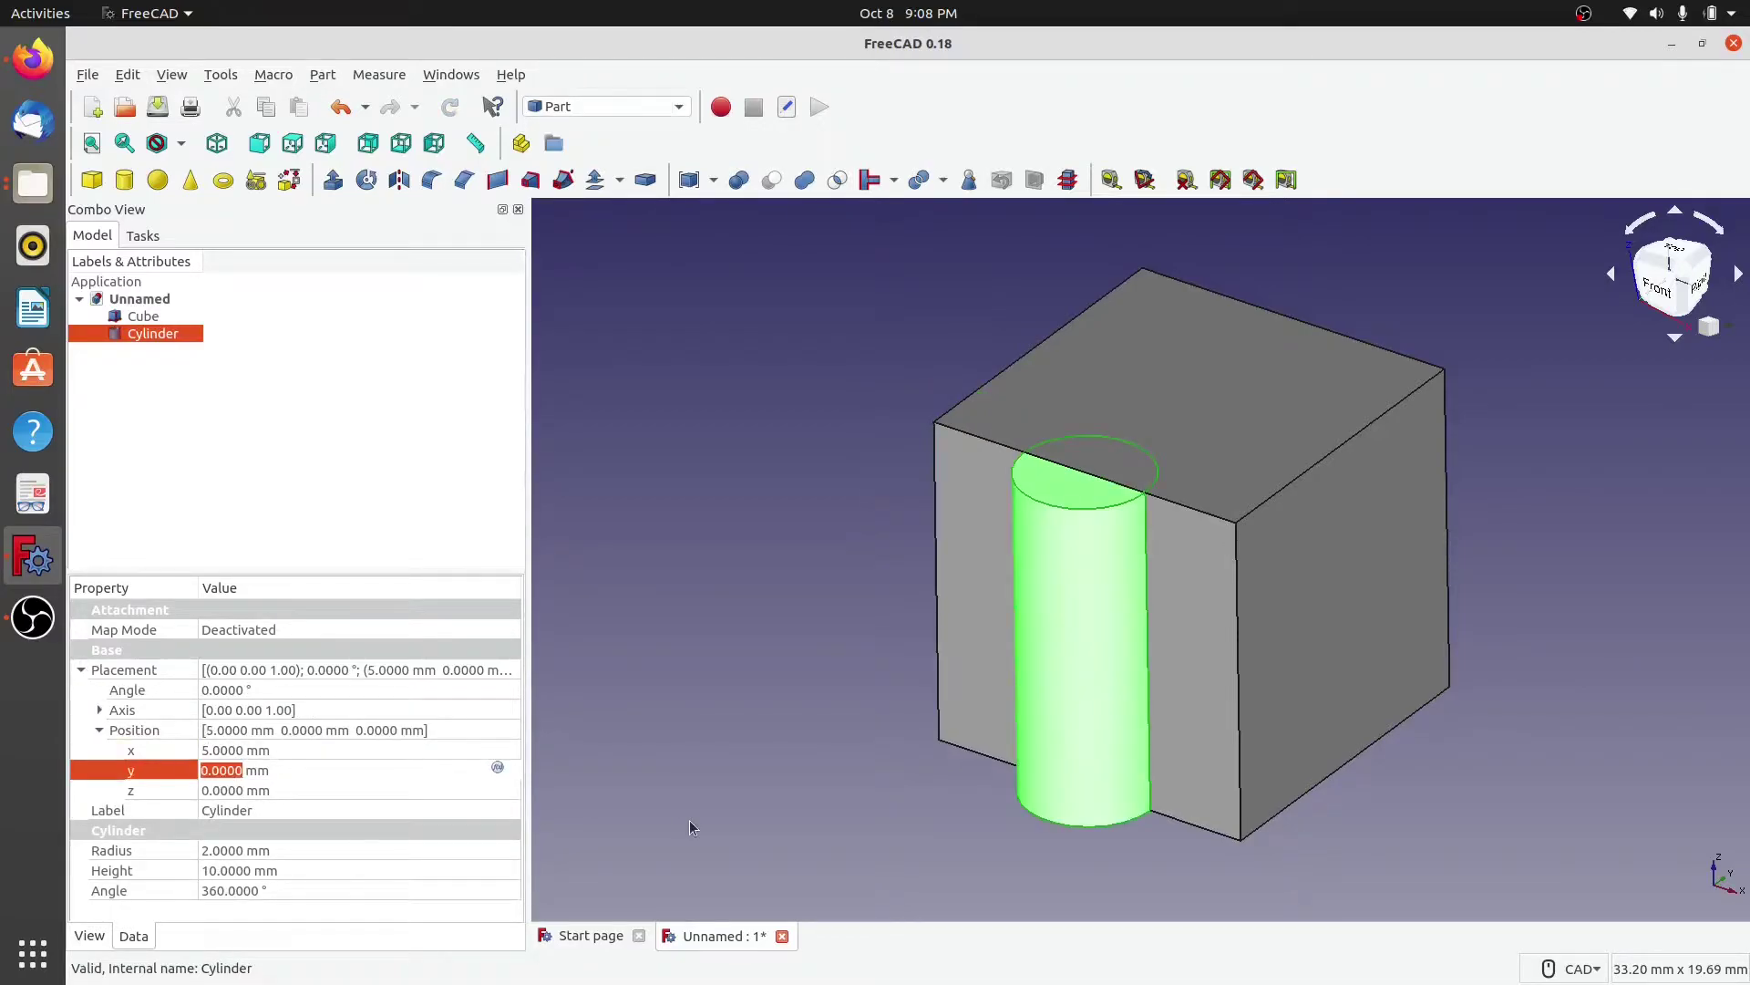
text(5)
key(Tab)
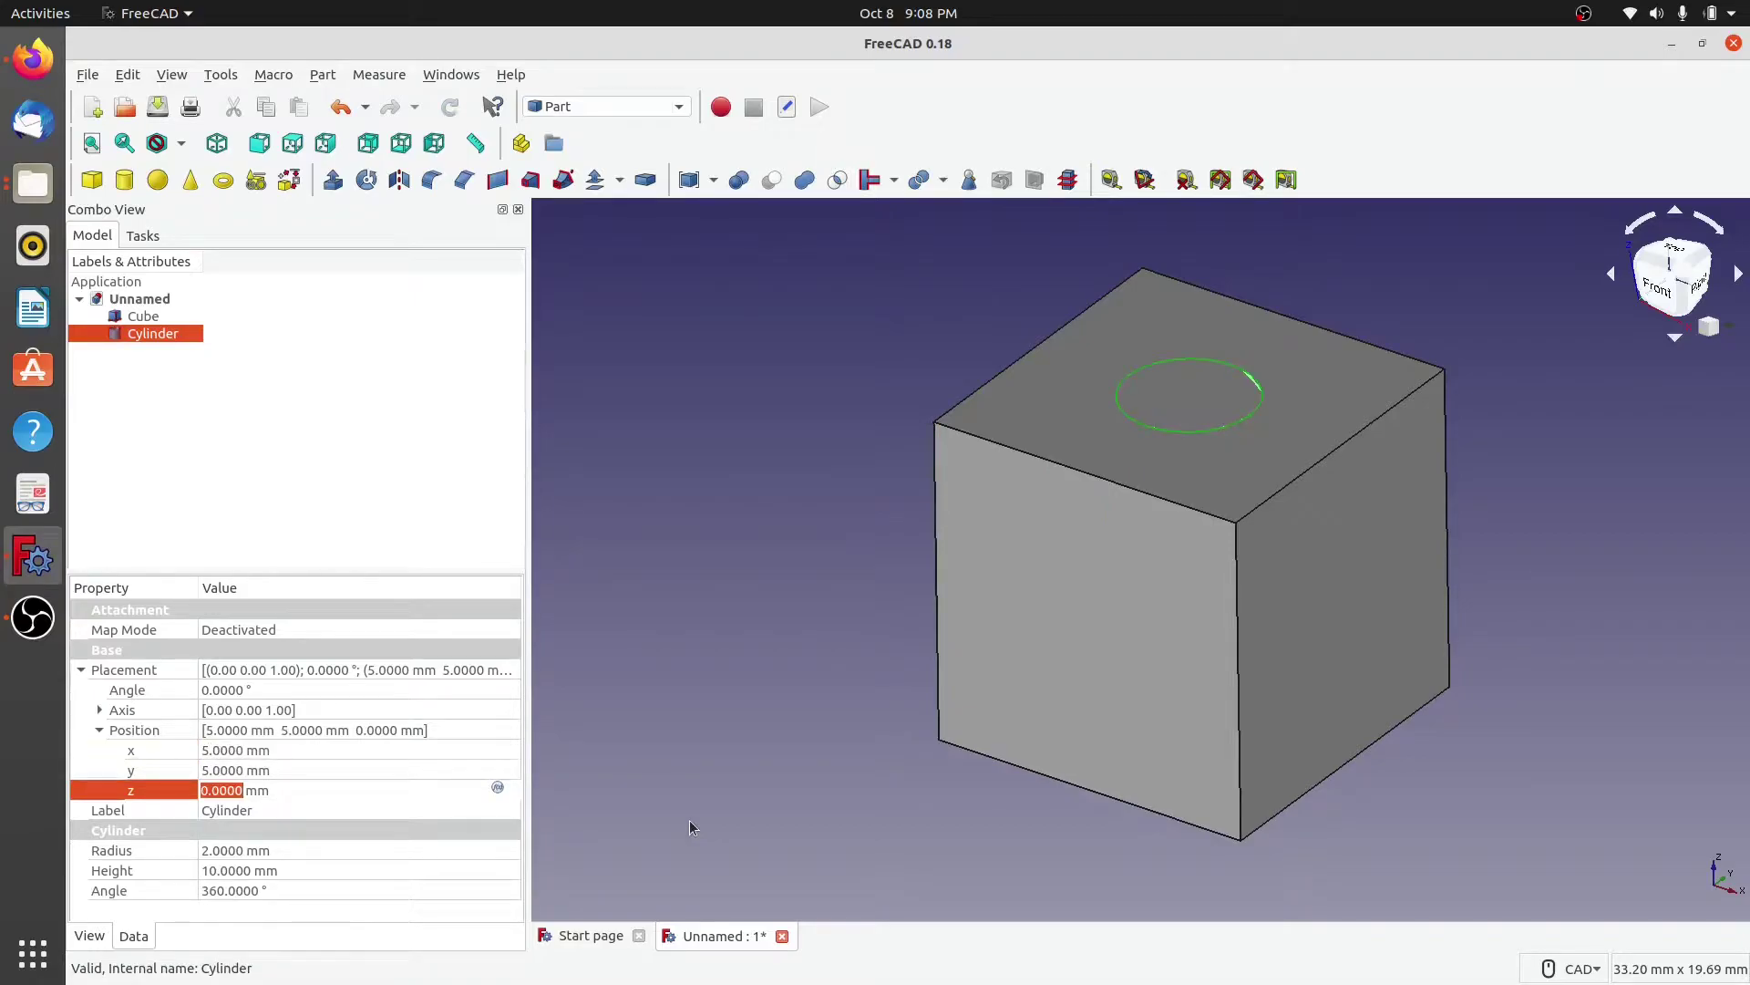
text(15)
key(Return)
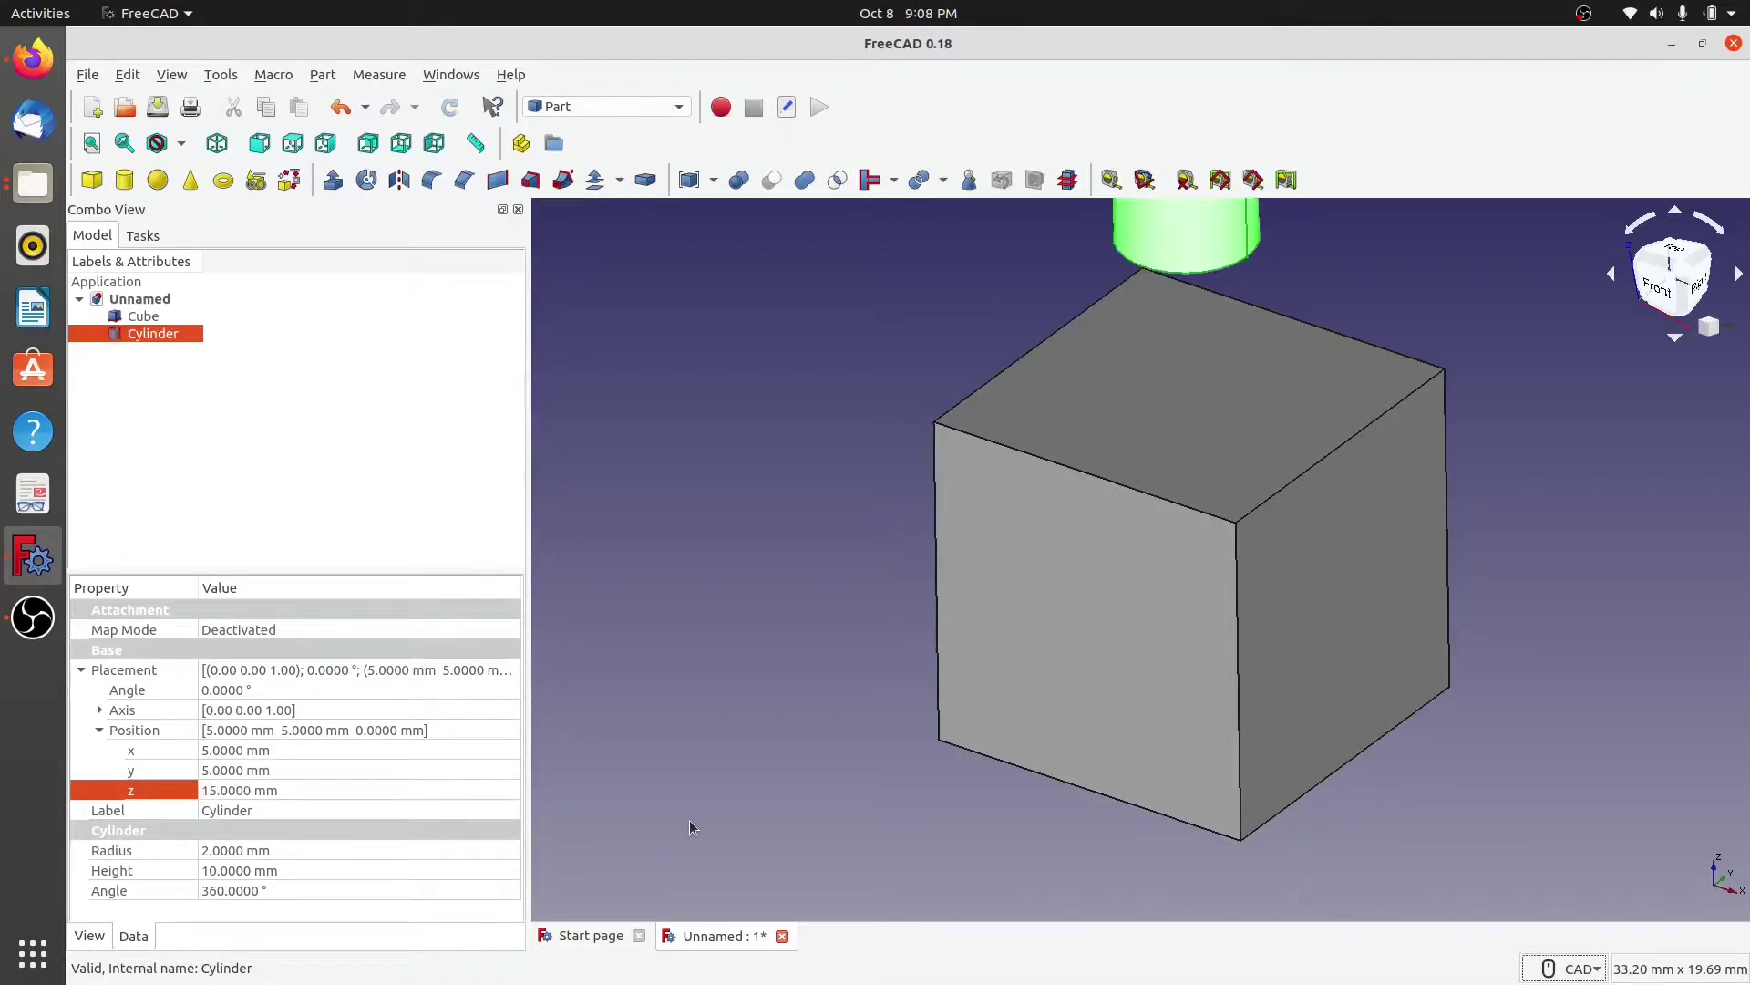
Step: Examine the facing end faces of the cube and the cylinder from several angles
click(822, 624)
middle_drag(817, 532, 1052, 622)
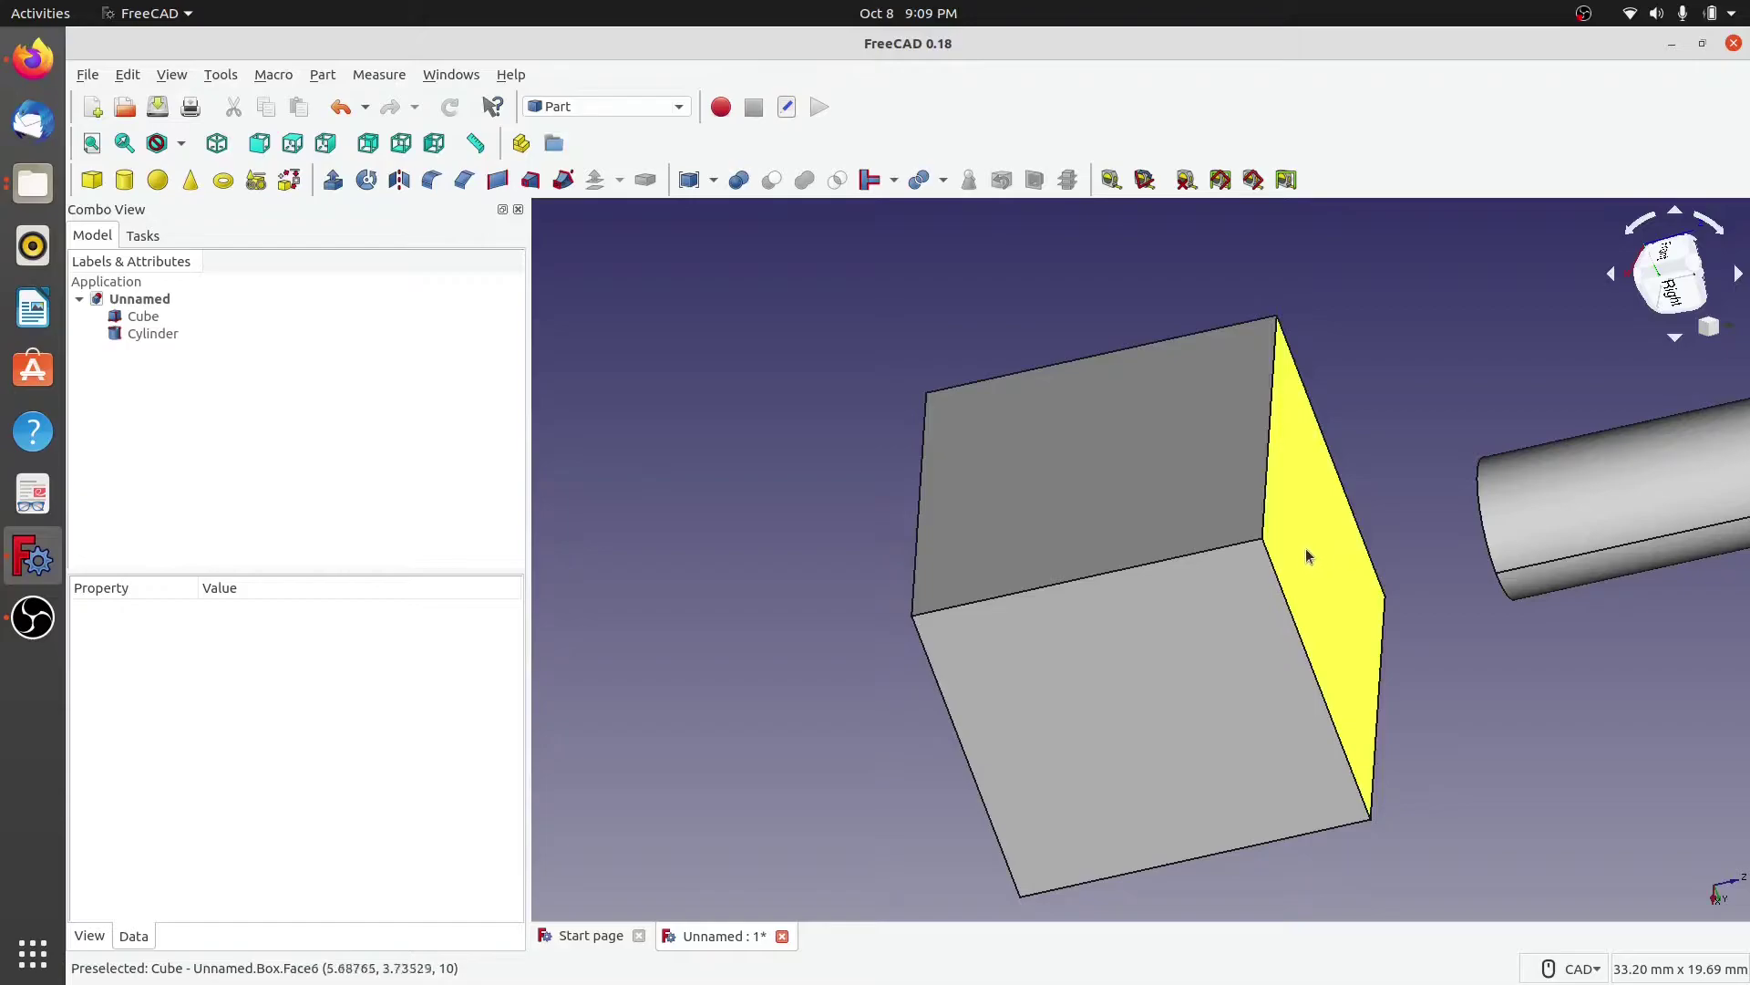
click(1310, 578)
middle_drag(1310, 578, 1452, 501)
click(1460, 529)
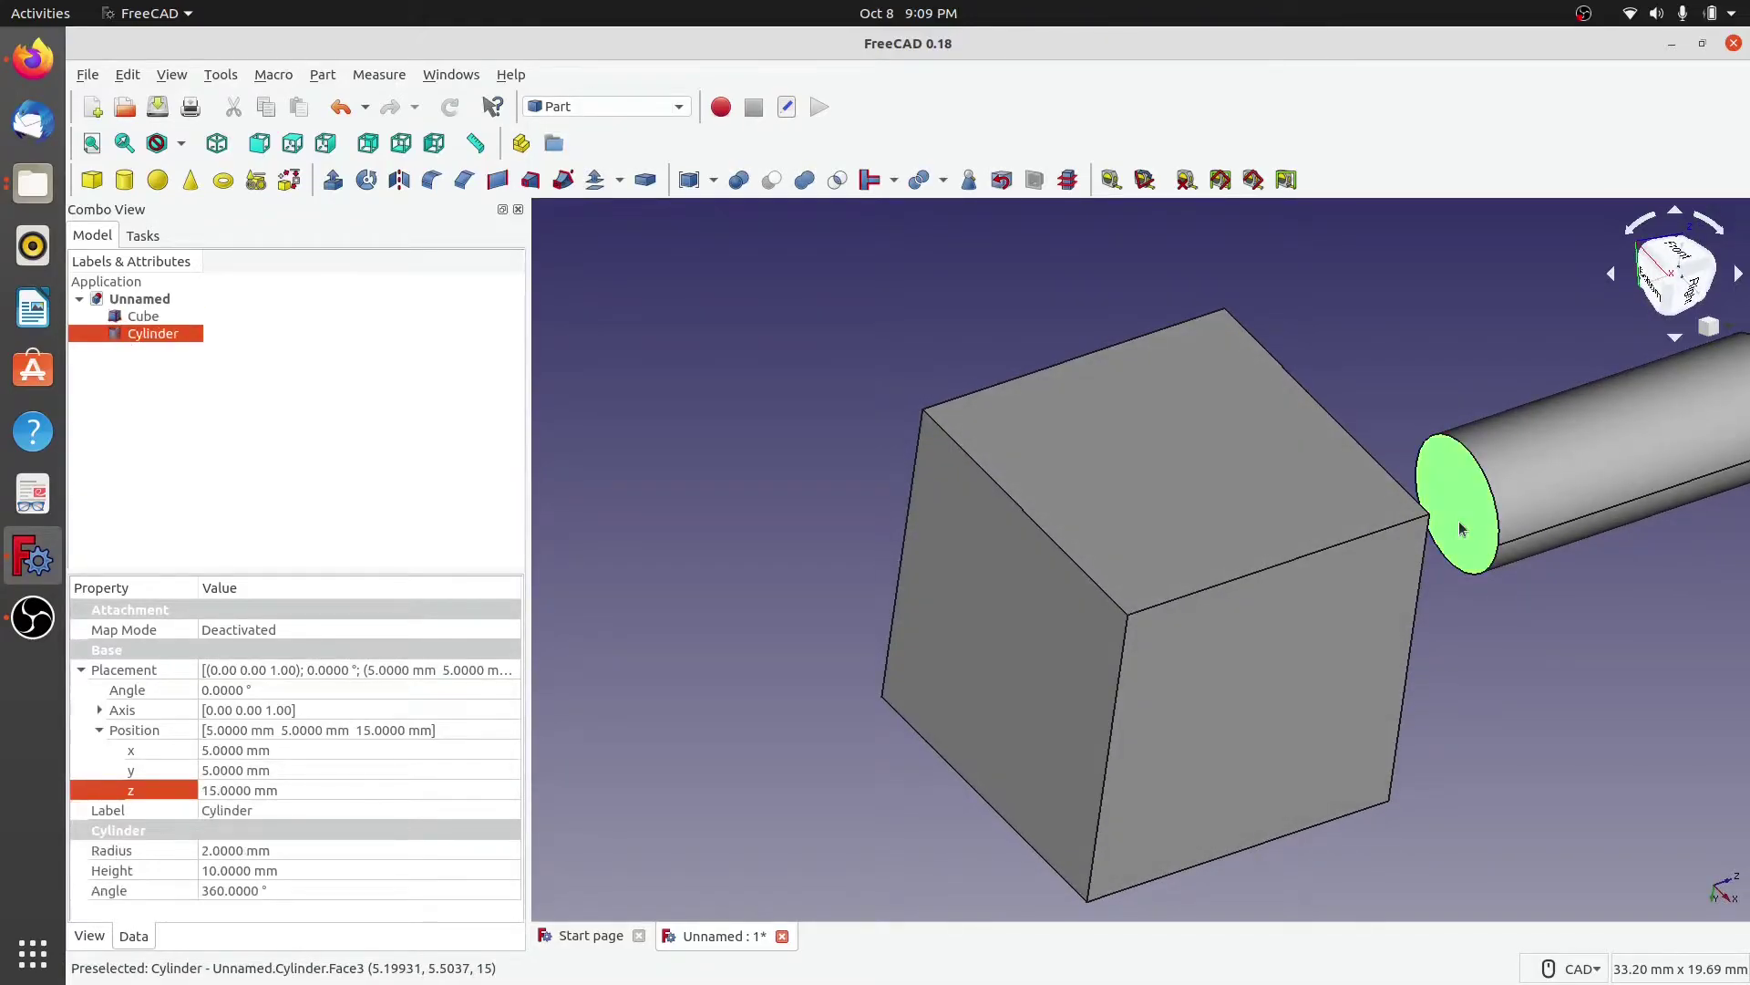
middle_drag(1477, 670, 1153, 523)
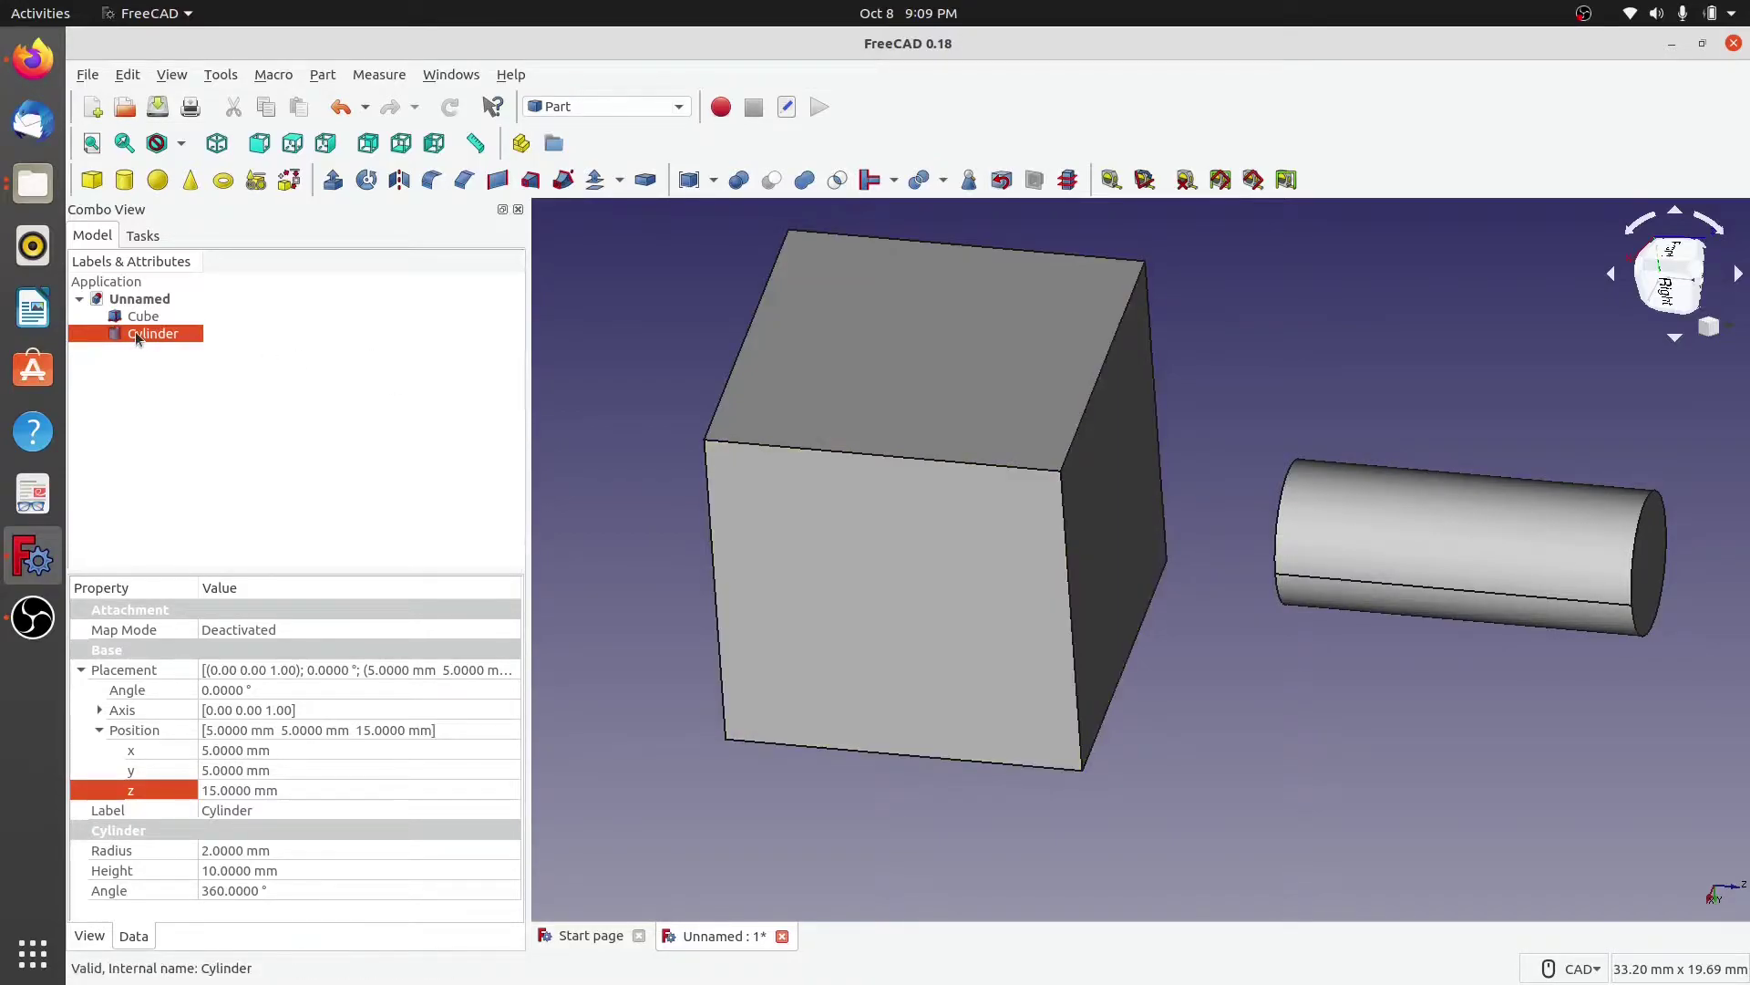
Step: Create a face from the four edges bounding the cube side that faces the cylinder, using Face from edges
click(288, 180)
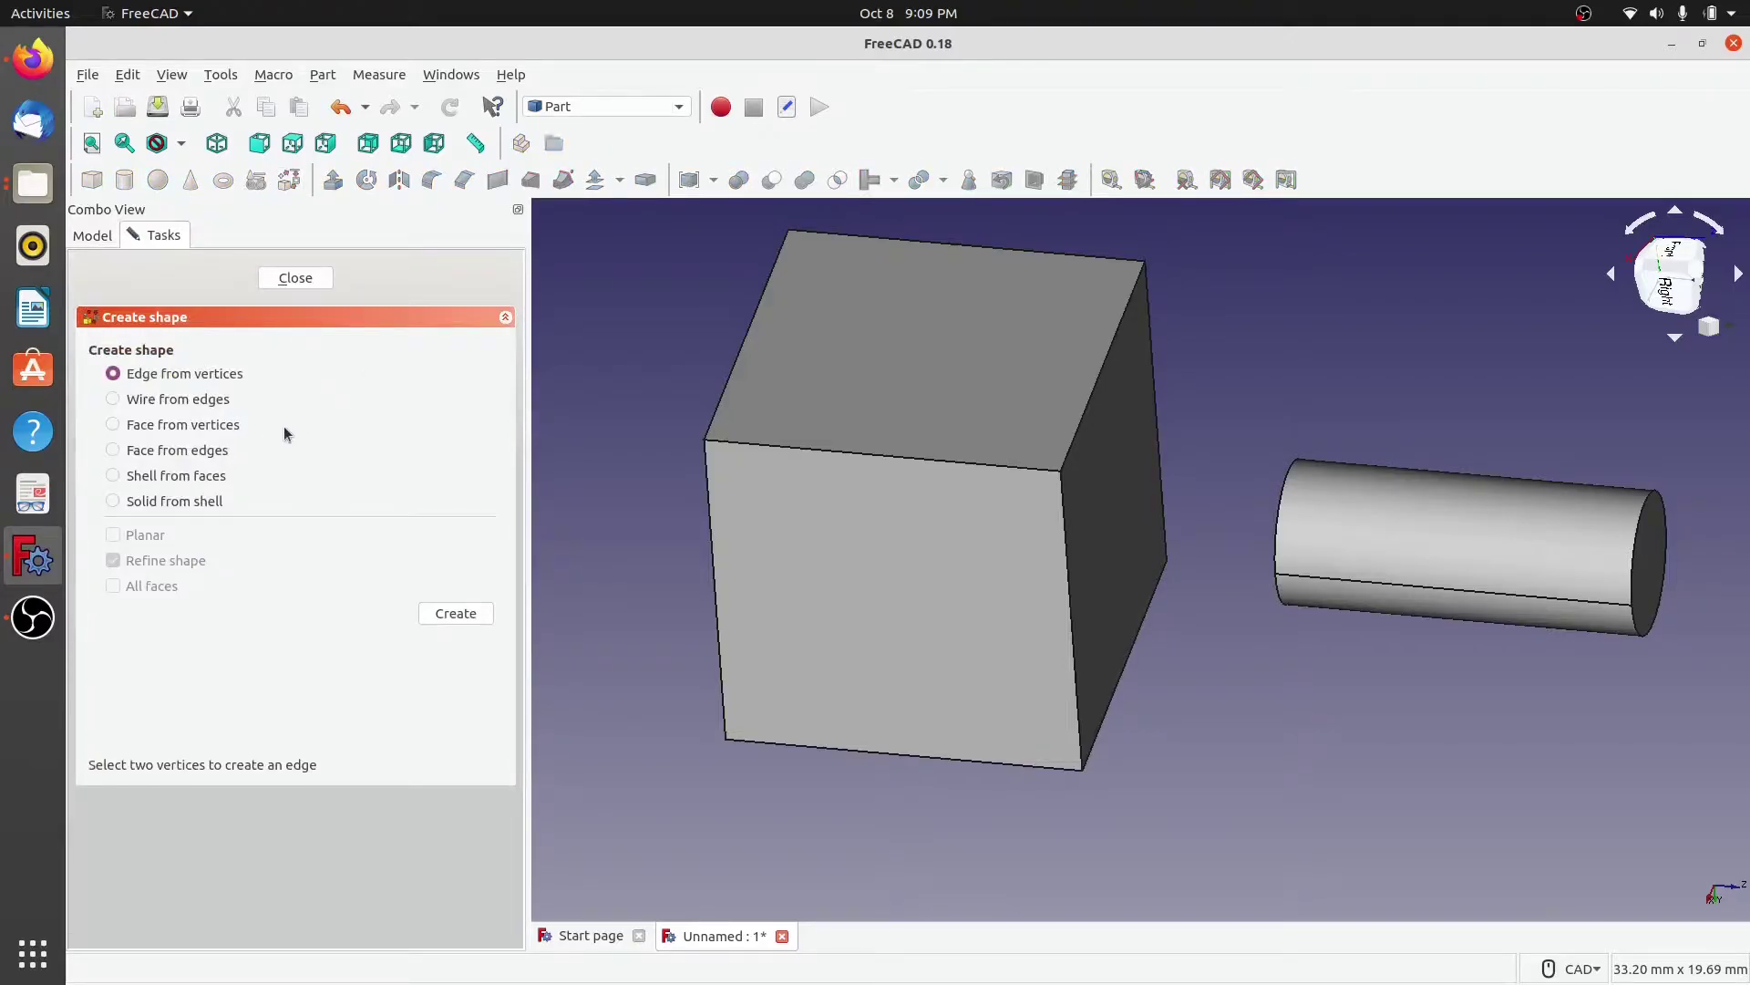
click(117, 426)
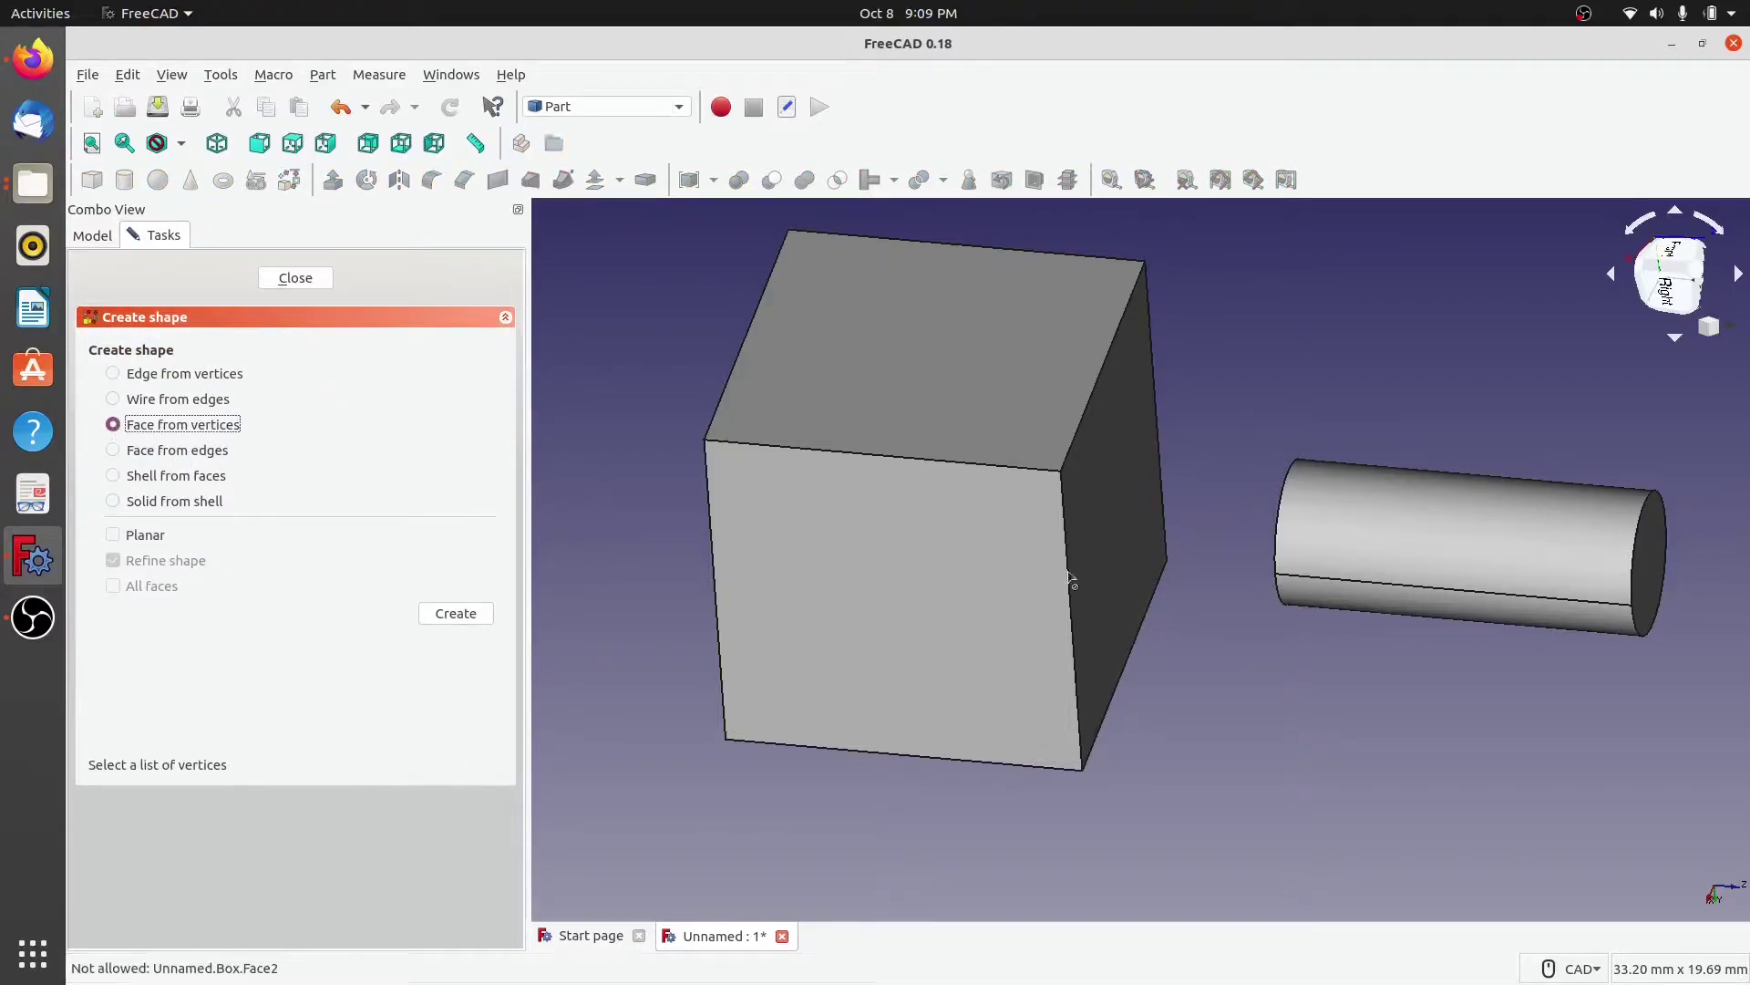
click(1176, 722)
click(117, 454)
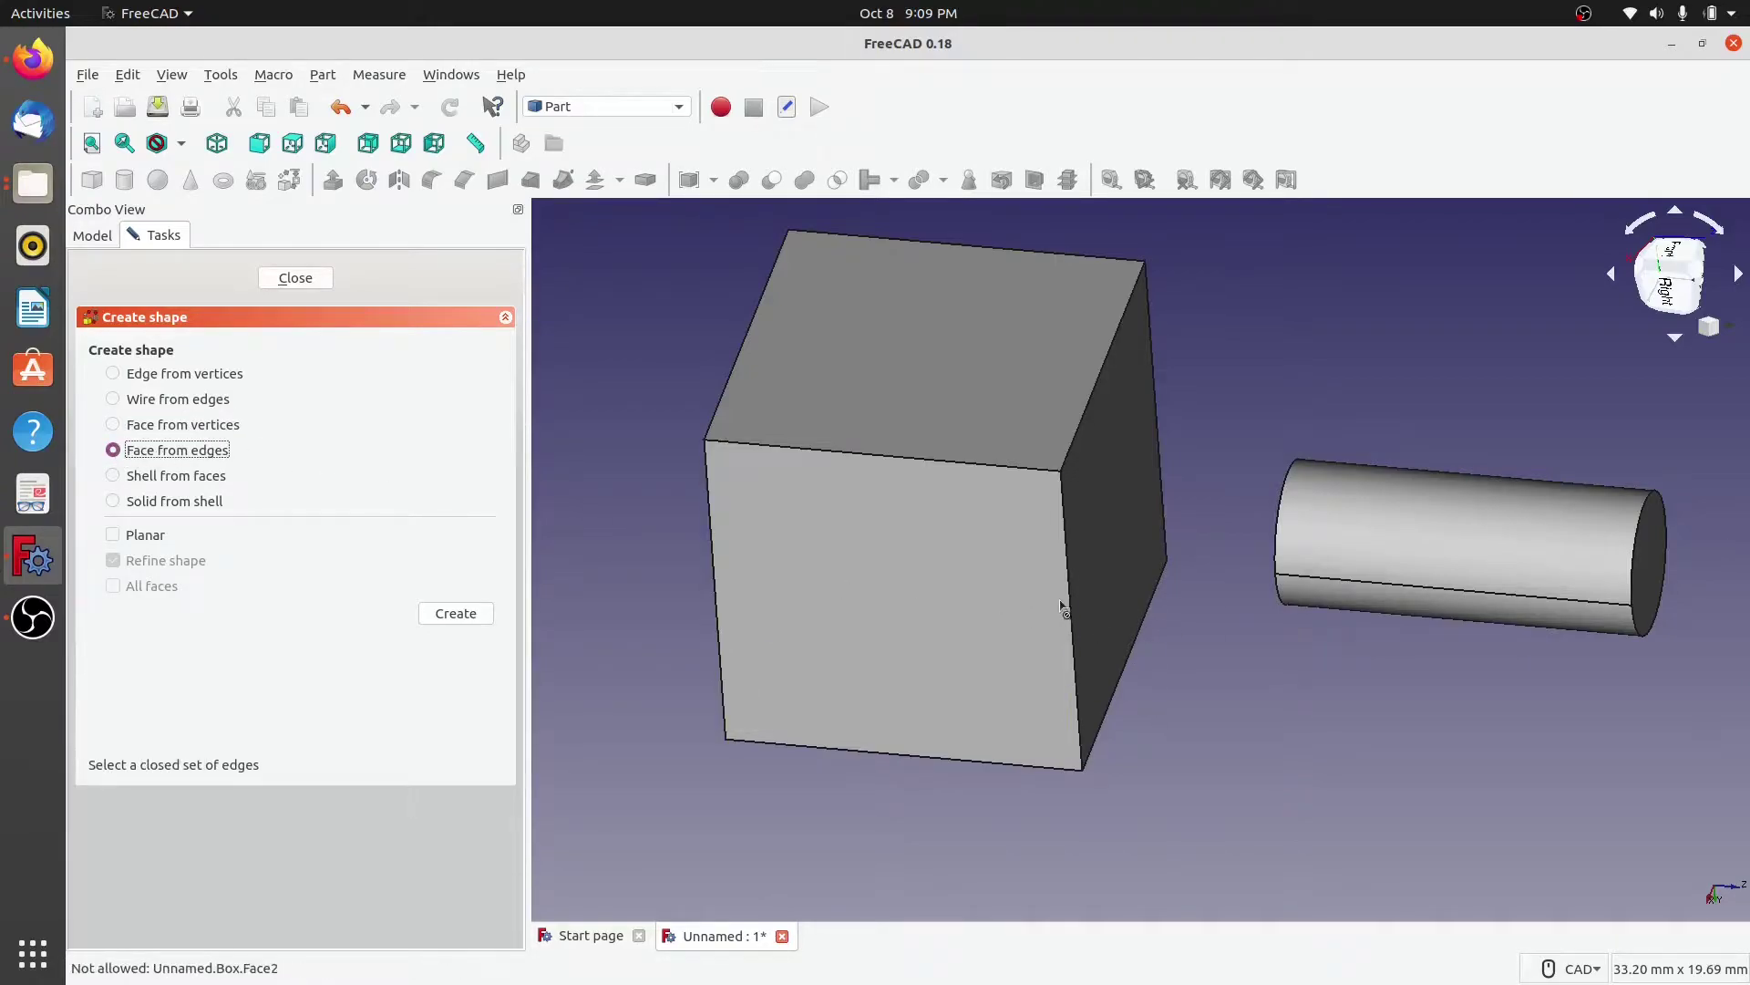
click(1076, 538)
click(1073, 447)
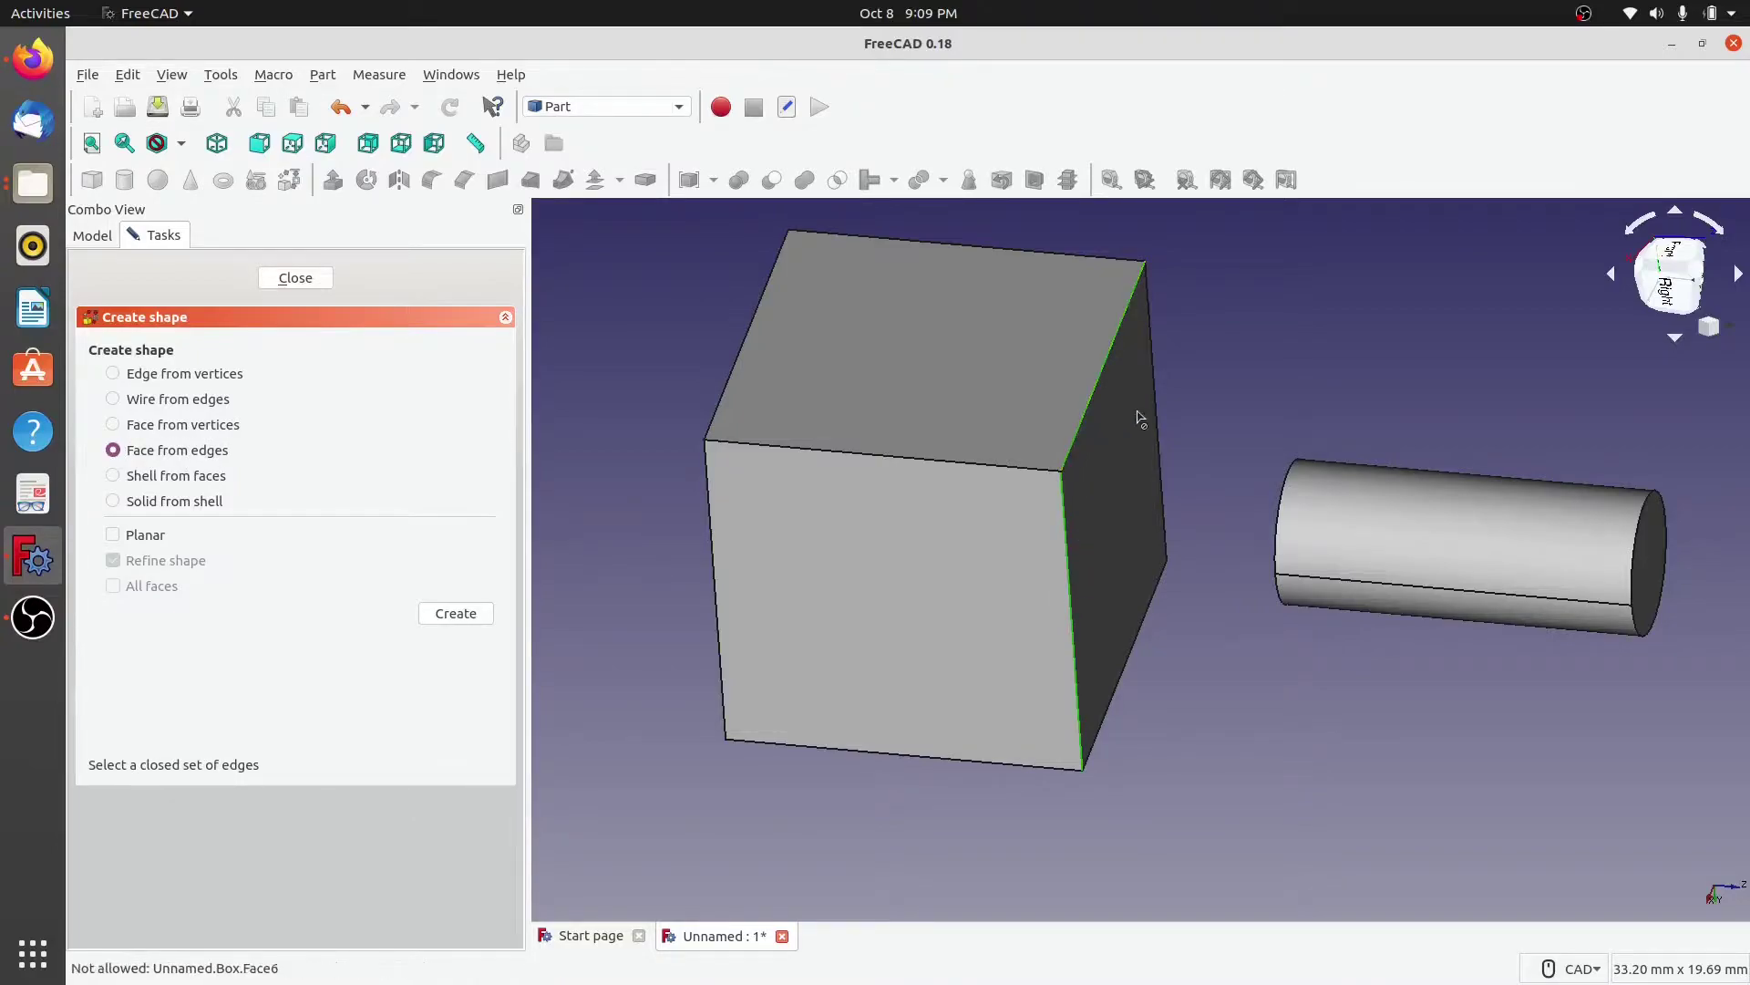
click(1160, 410)
click(1166, 580)
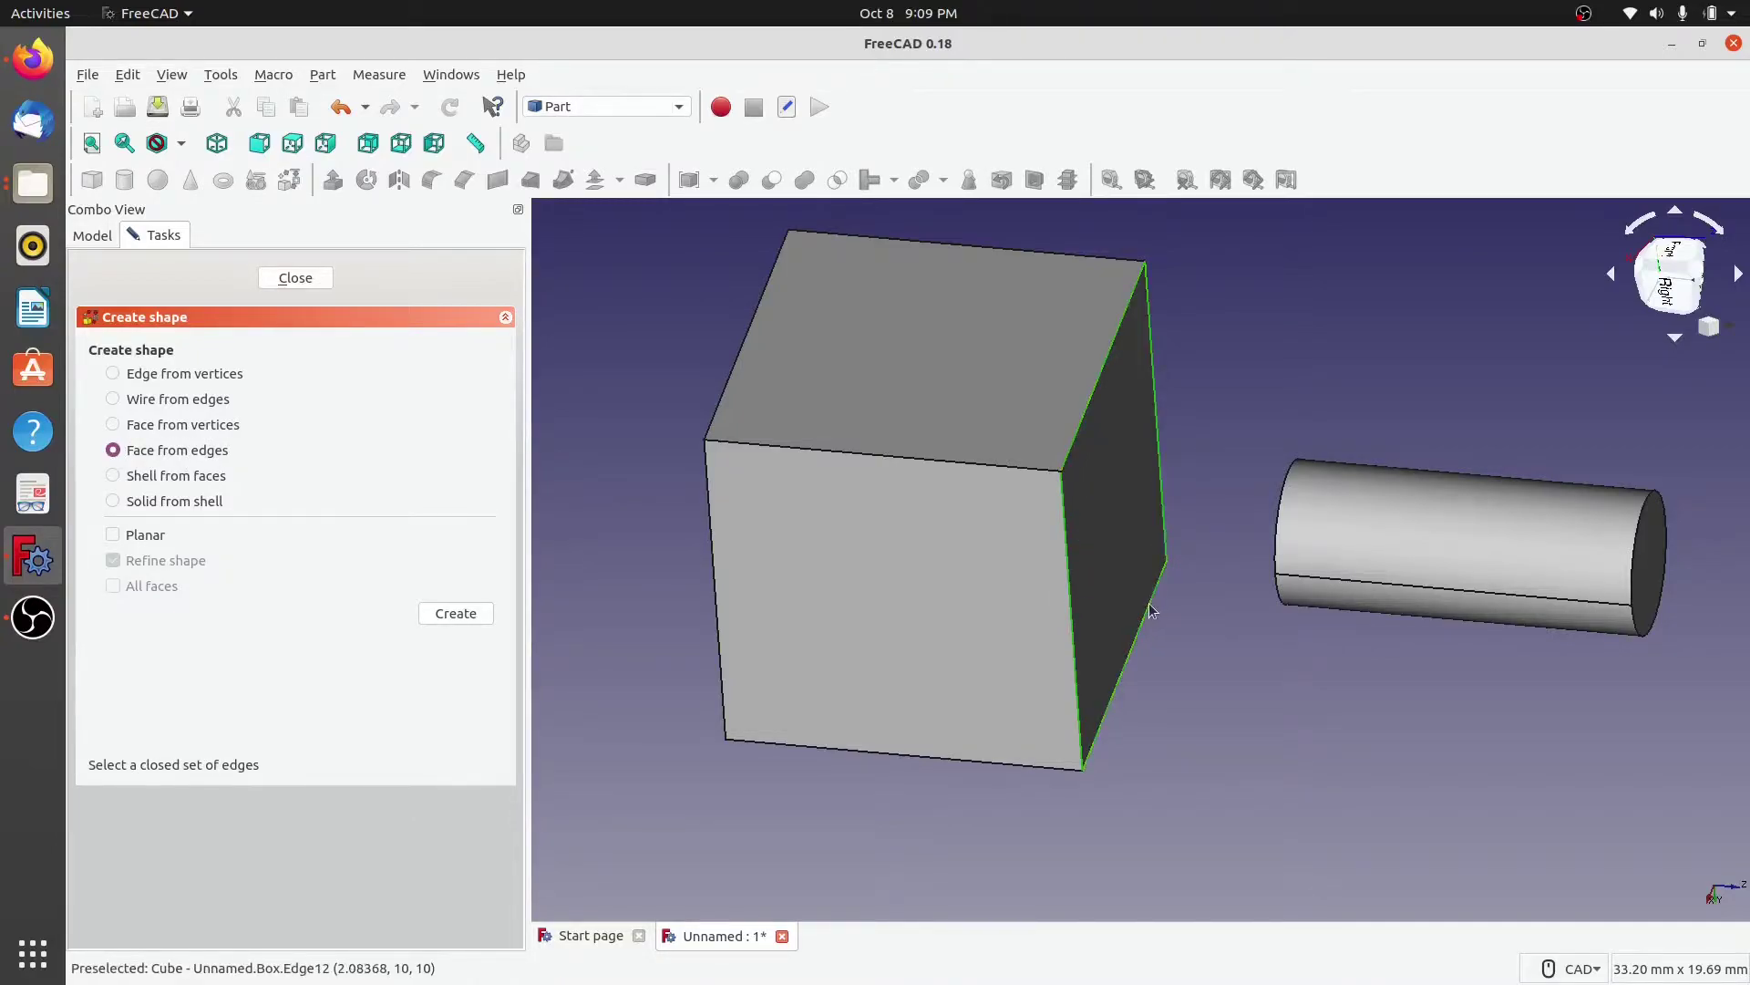
click(441, 616)
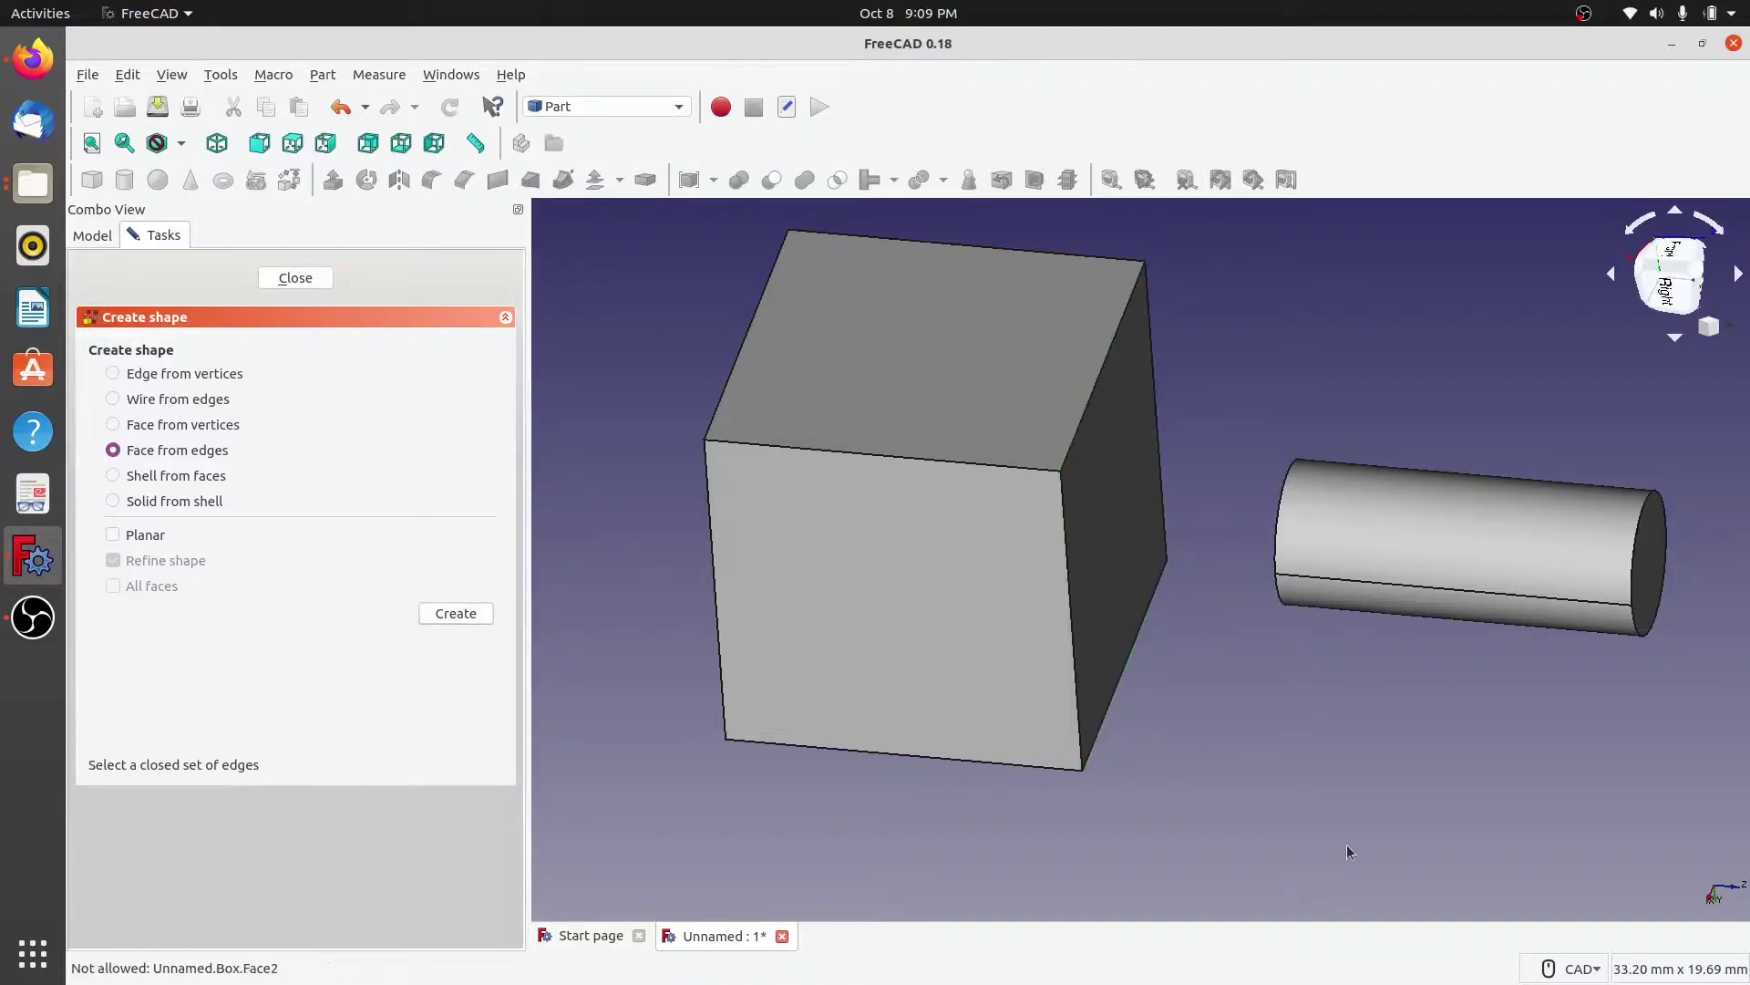
Step: Create a second face from the circular edge at the cylinder's end nearest the cube and finish creating shapes
middle_drag(1172, 717, 1352, 707)
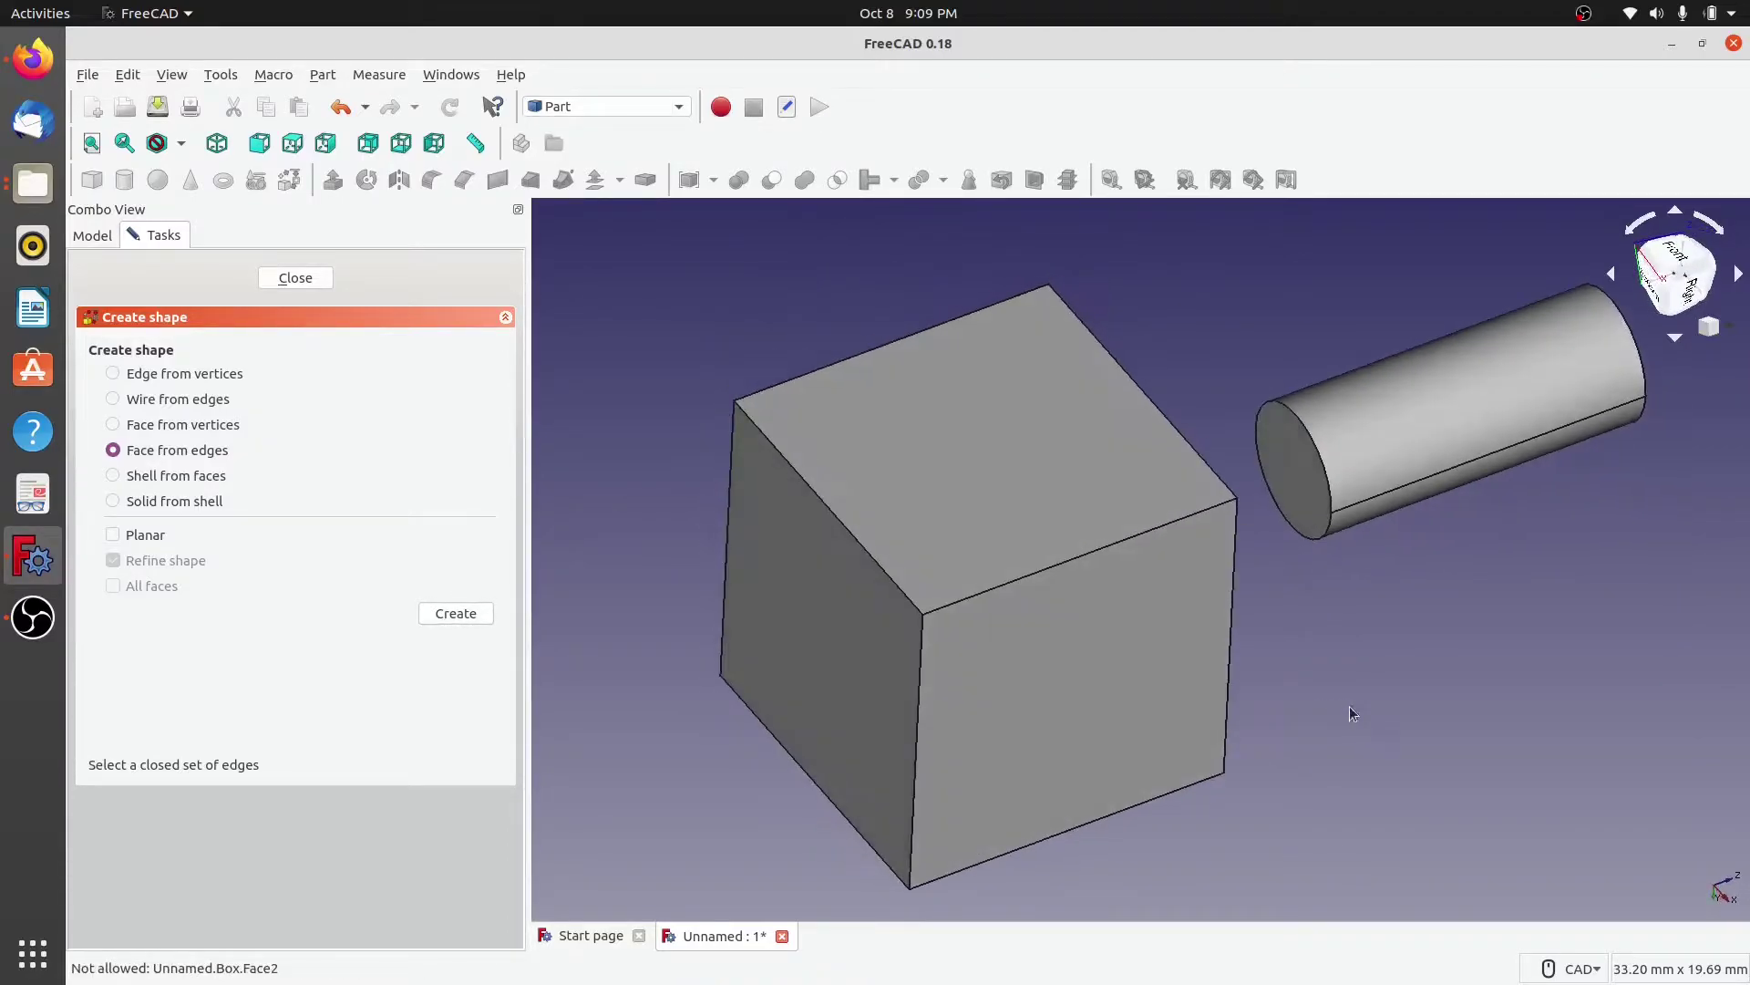
click(1325, 480)
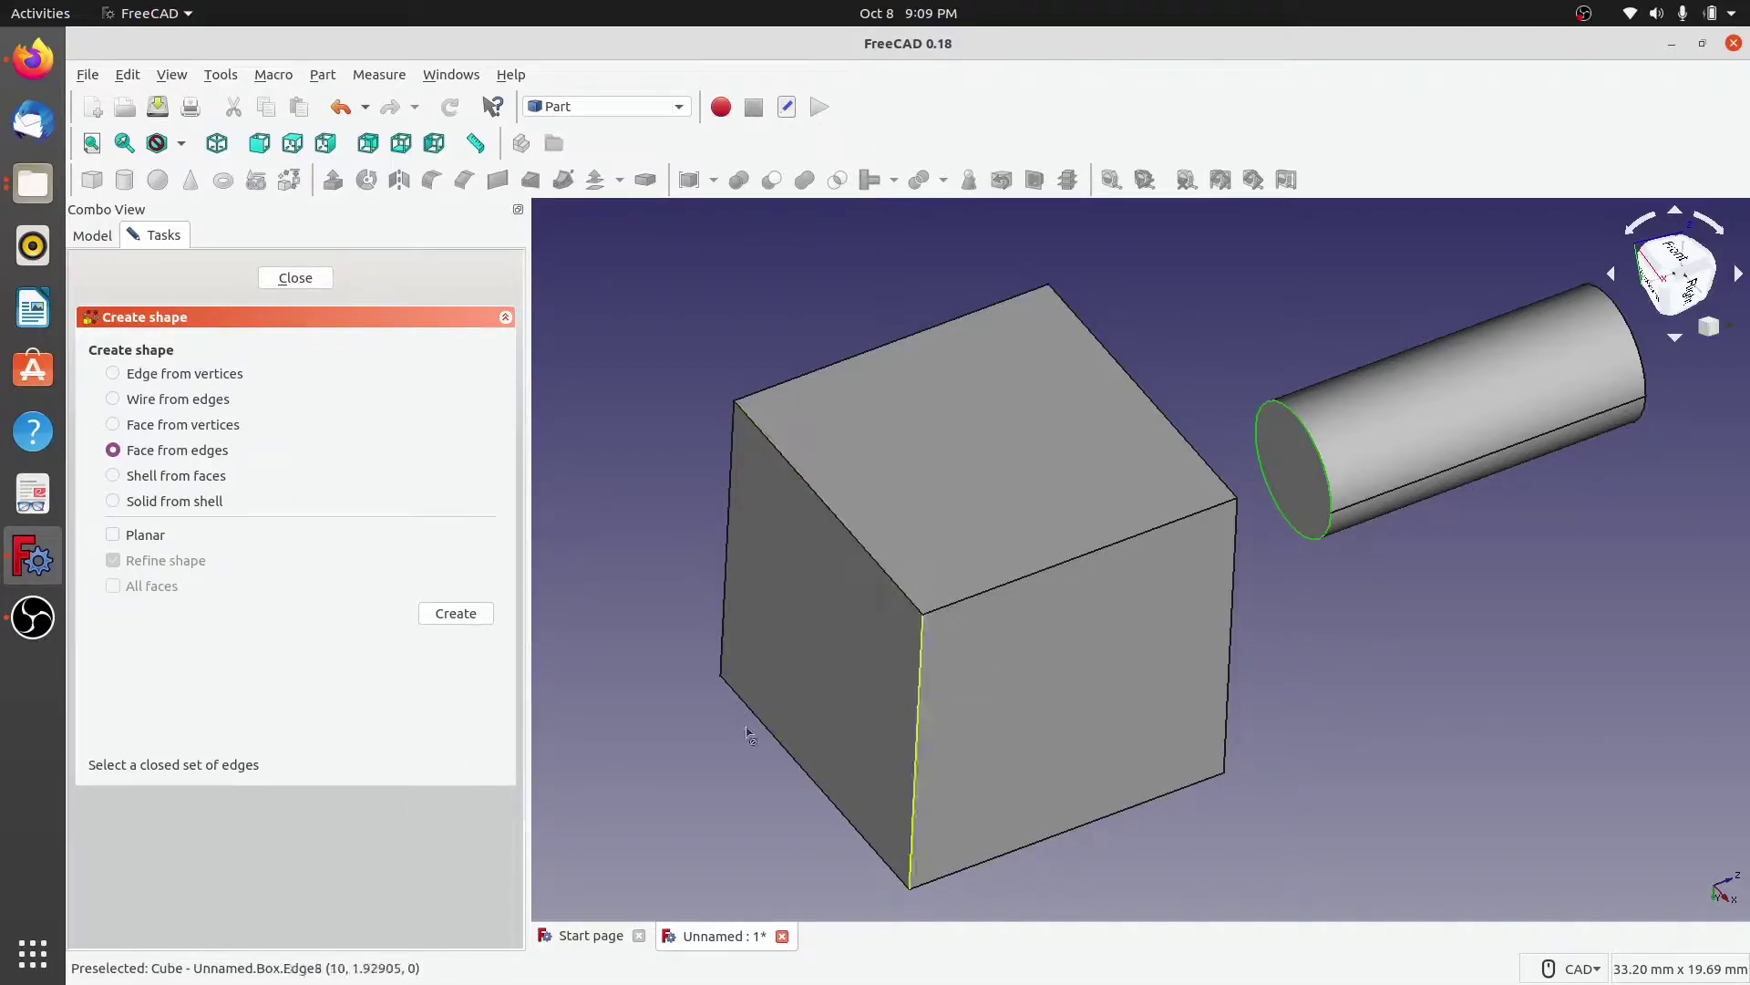
click(456, 615)
click(292, 277)
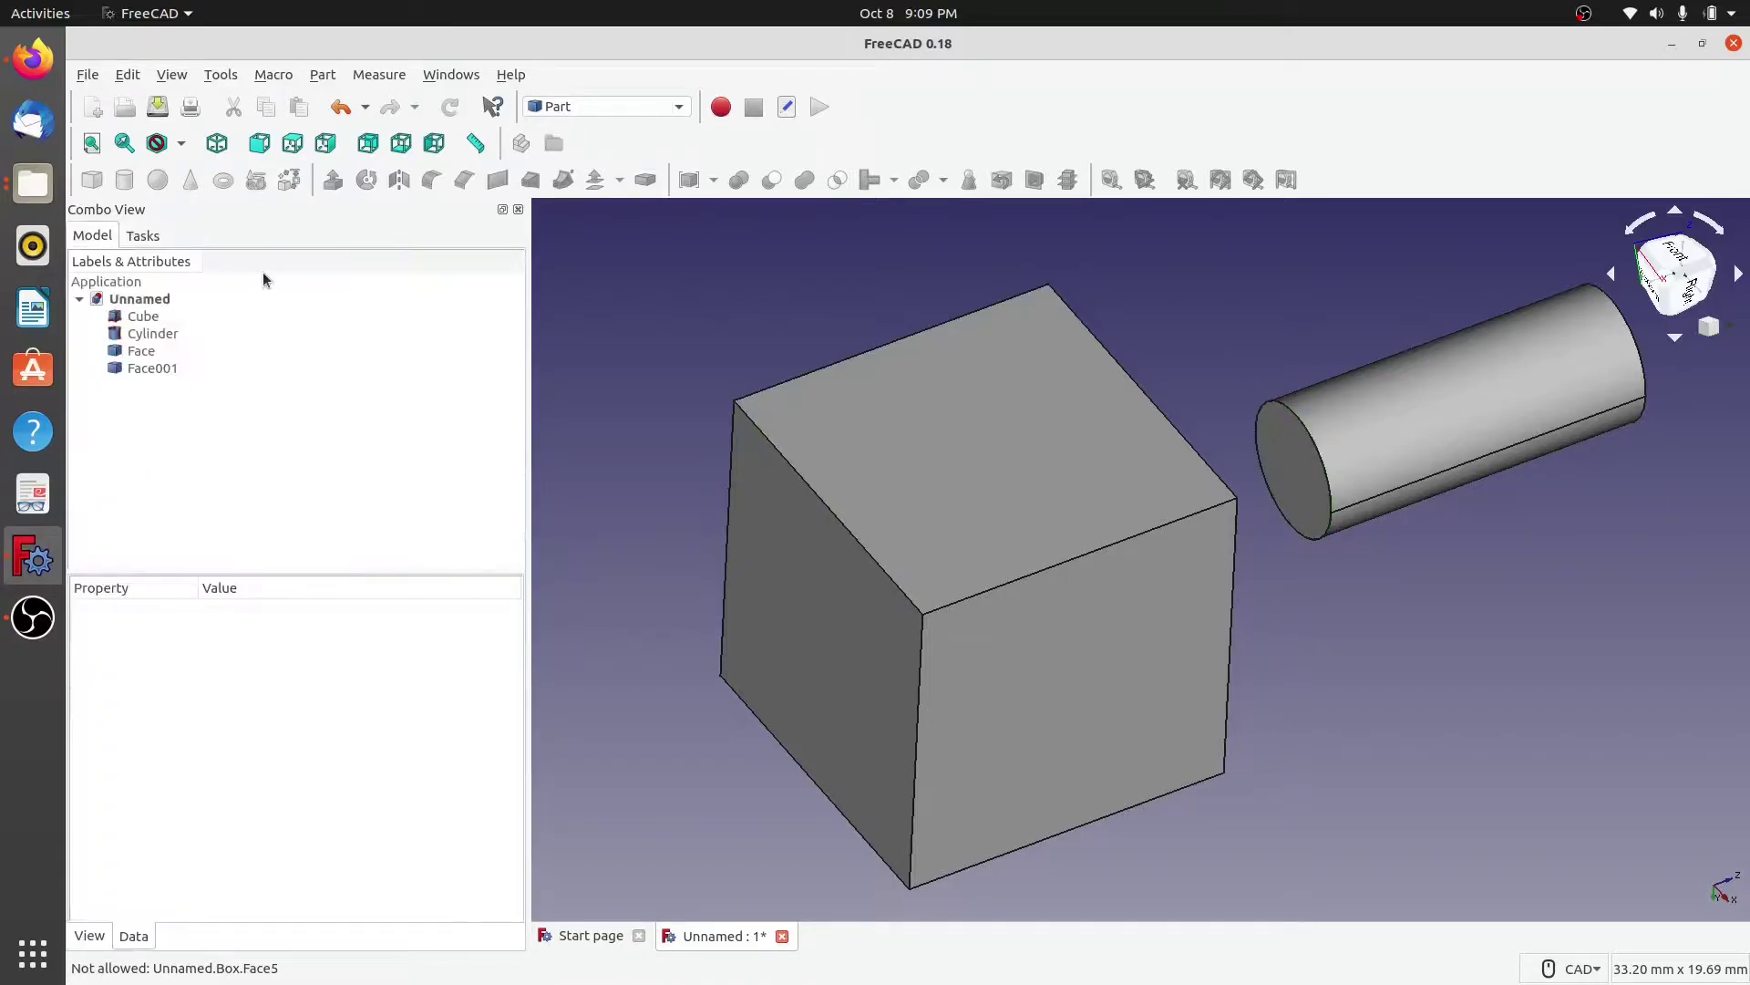
Step: Hide the cube and the cylinder so only the two new faces are displayed
click(143, 316)
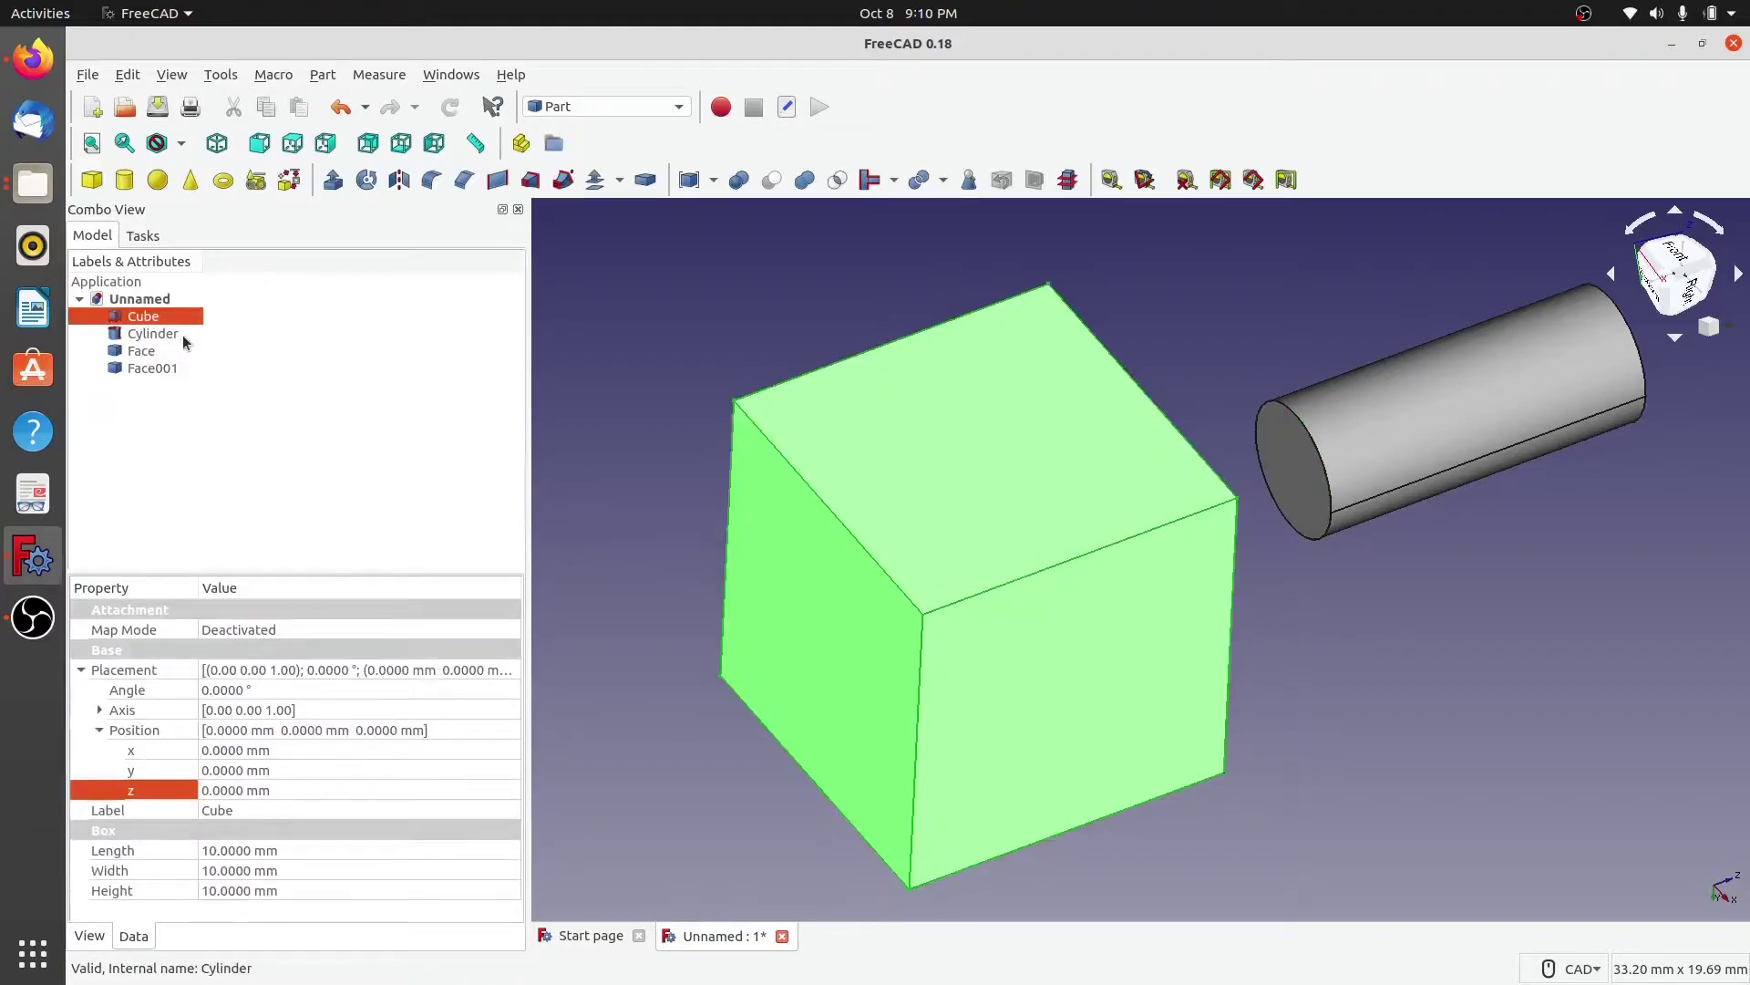
key(space)
key(Down)
key(space)
click(939, 672)
middle_drag(911, 624, 882, 590)
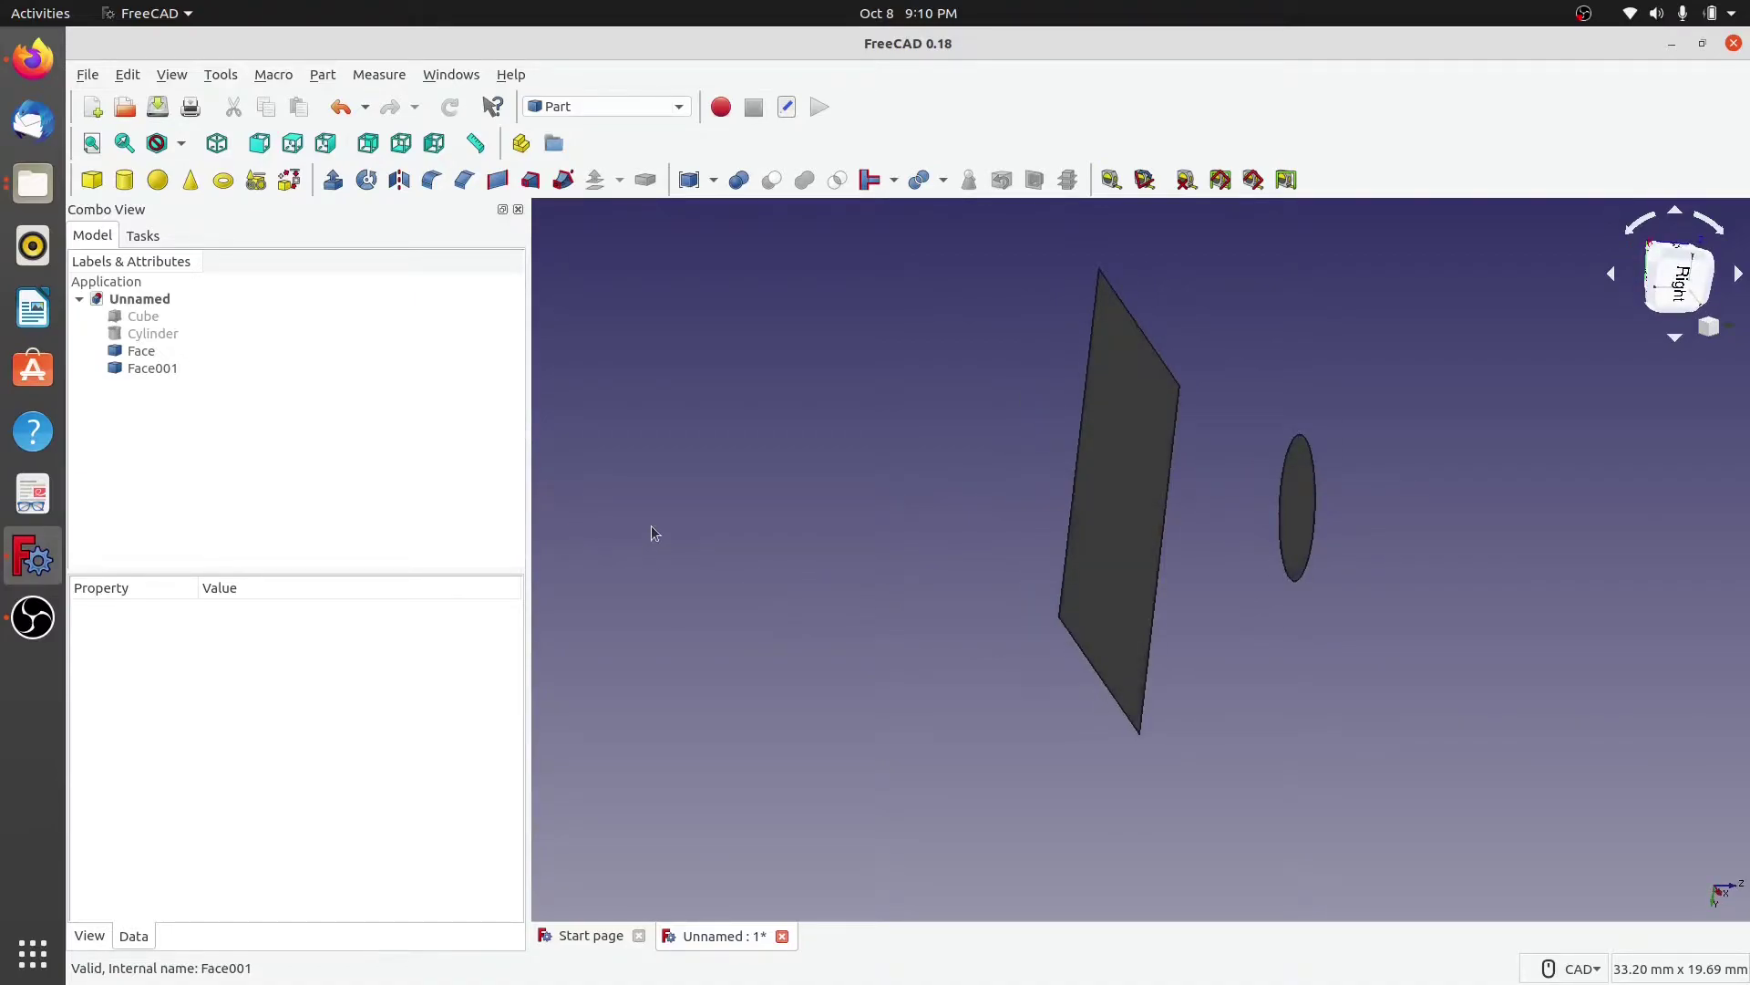
middle_drag(730, 583, 559, 559)
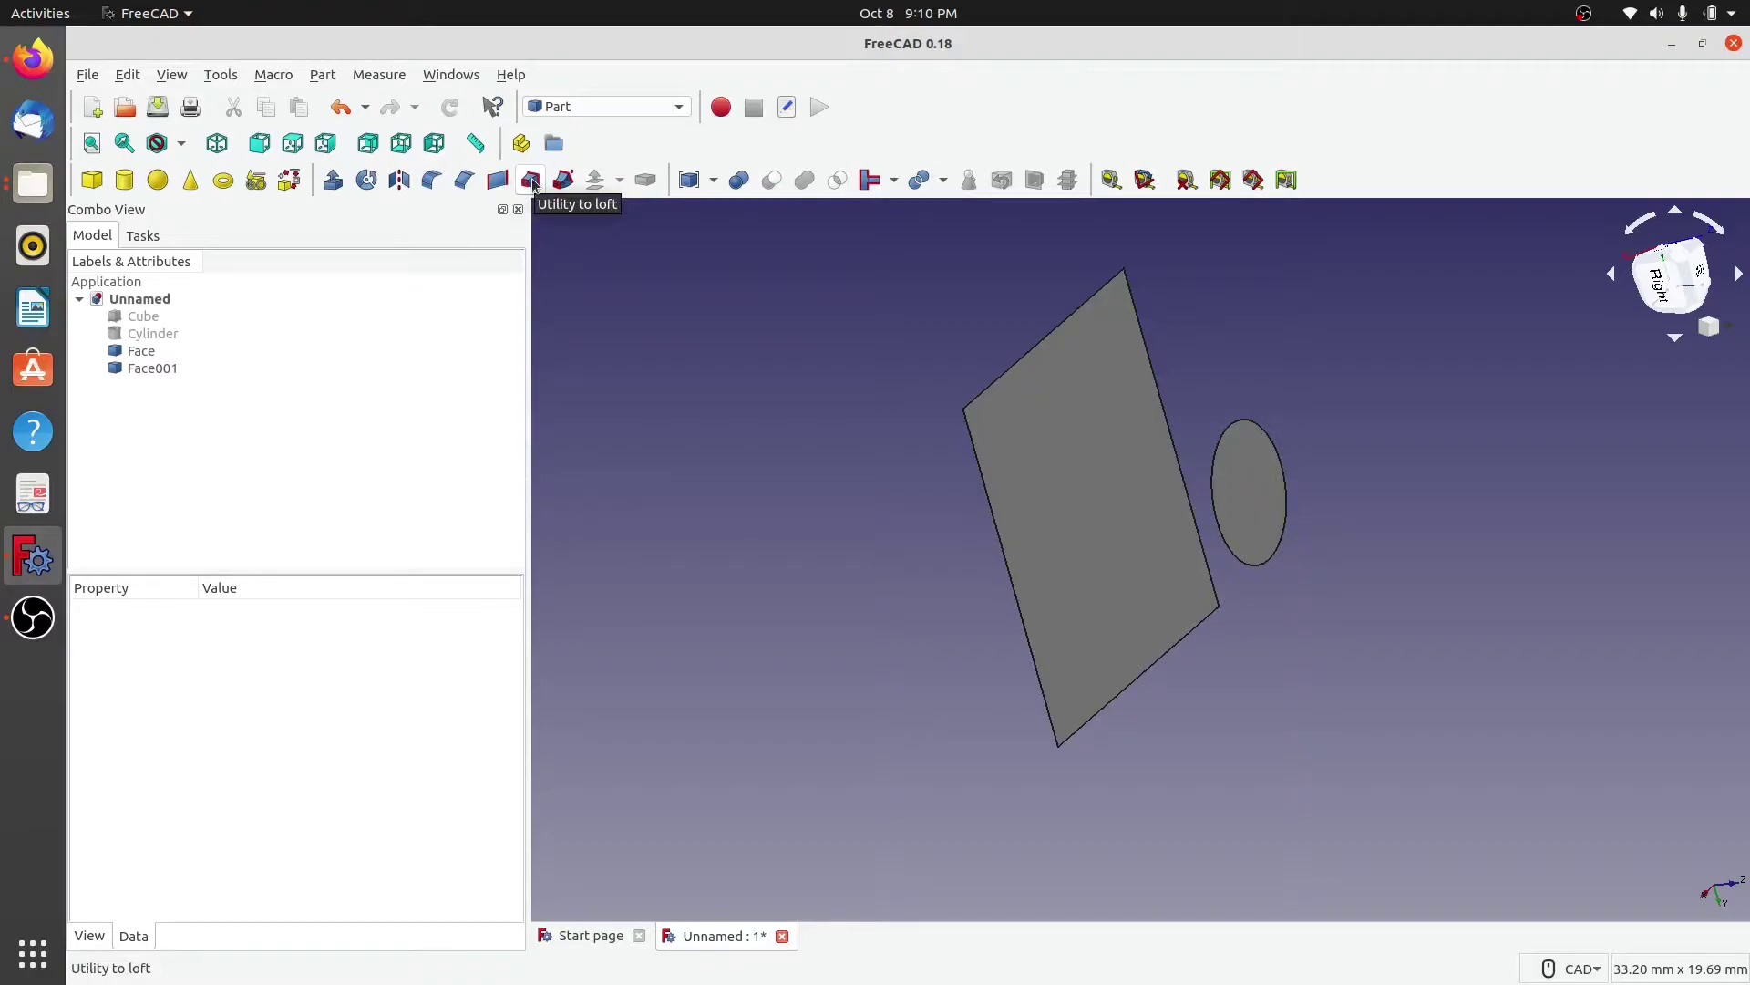
Step: Loft between Face and Face001 with Create solid, Ruled surface and Closed enabled
click(530, 180)
click(132, 378)
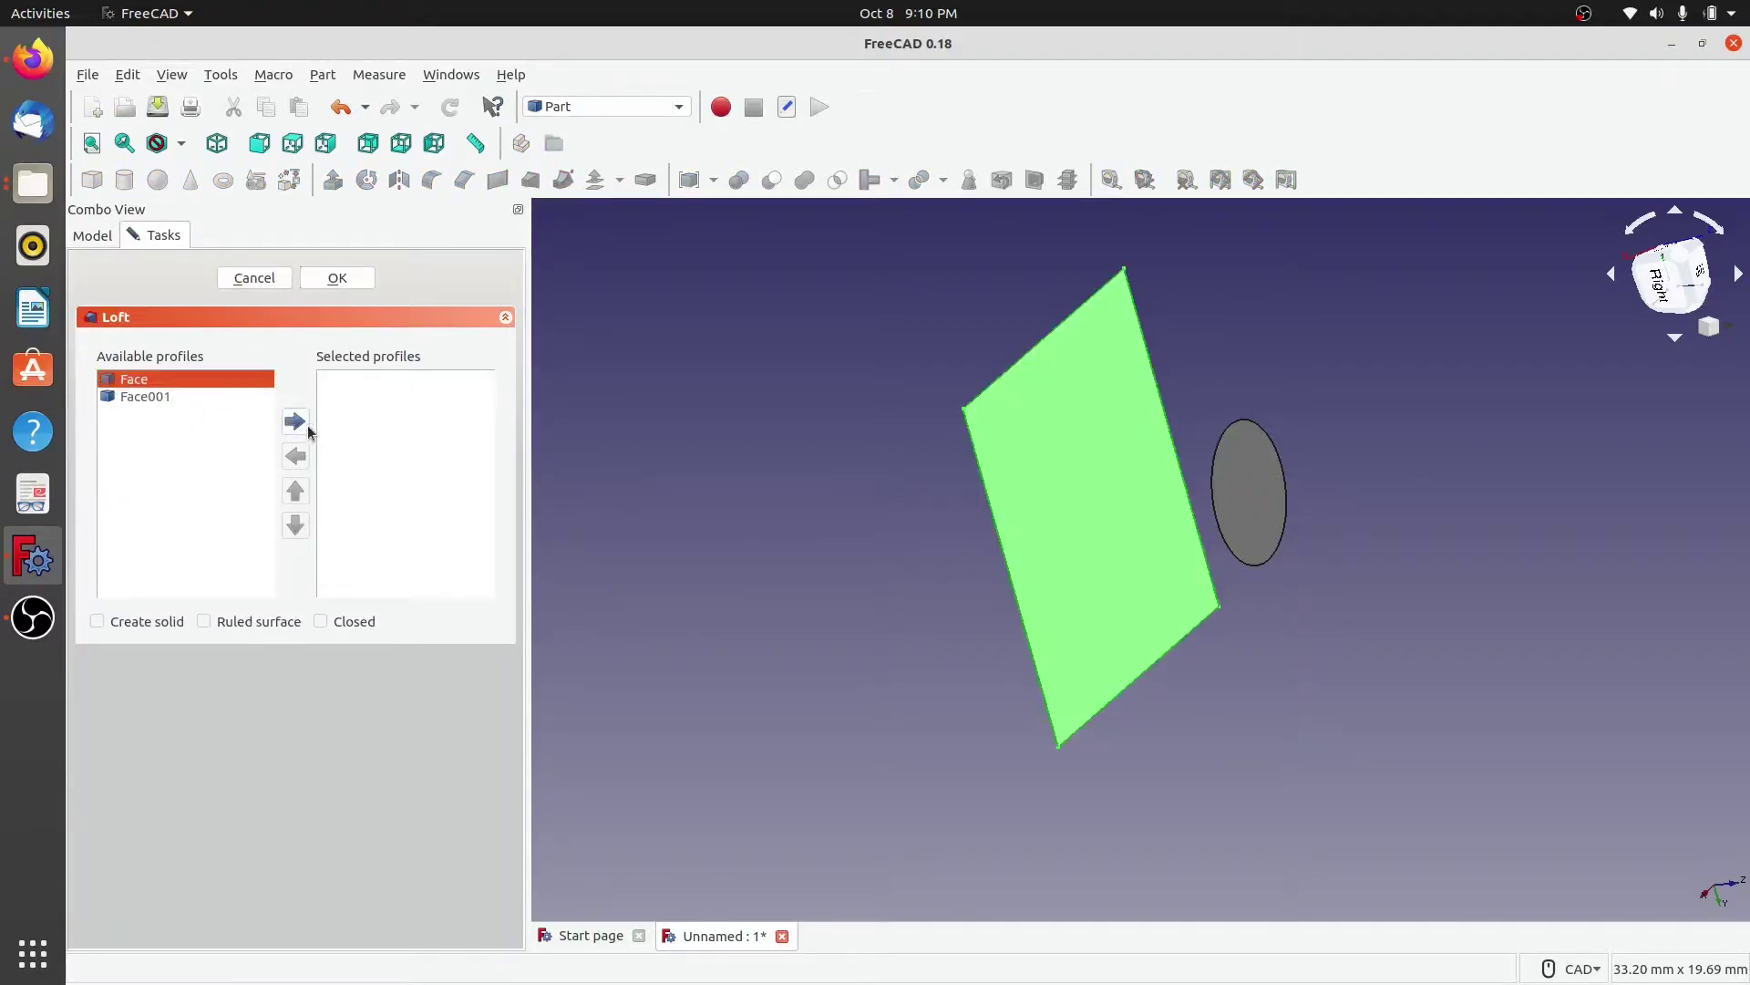
click(294, 422)
click(145, 396)
click(292, 423)
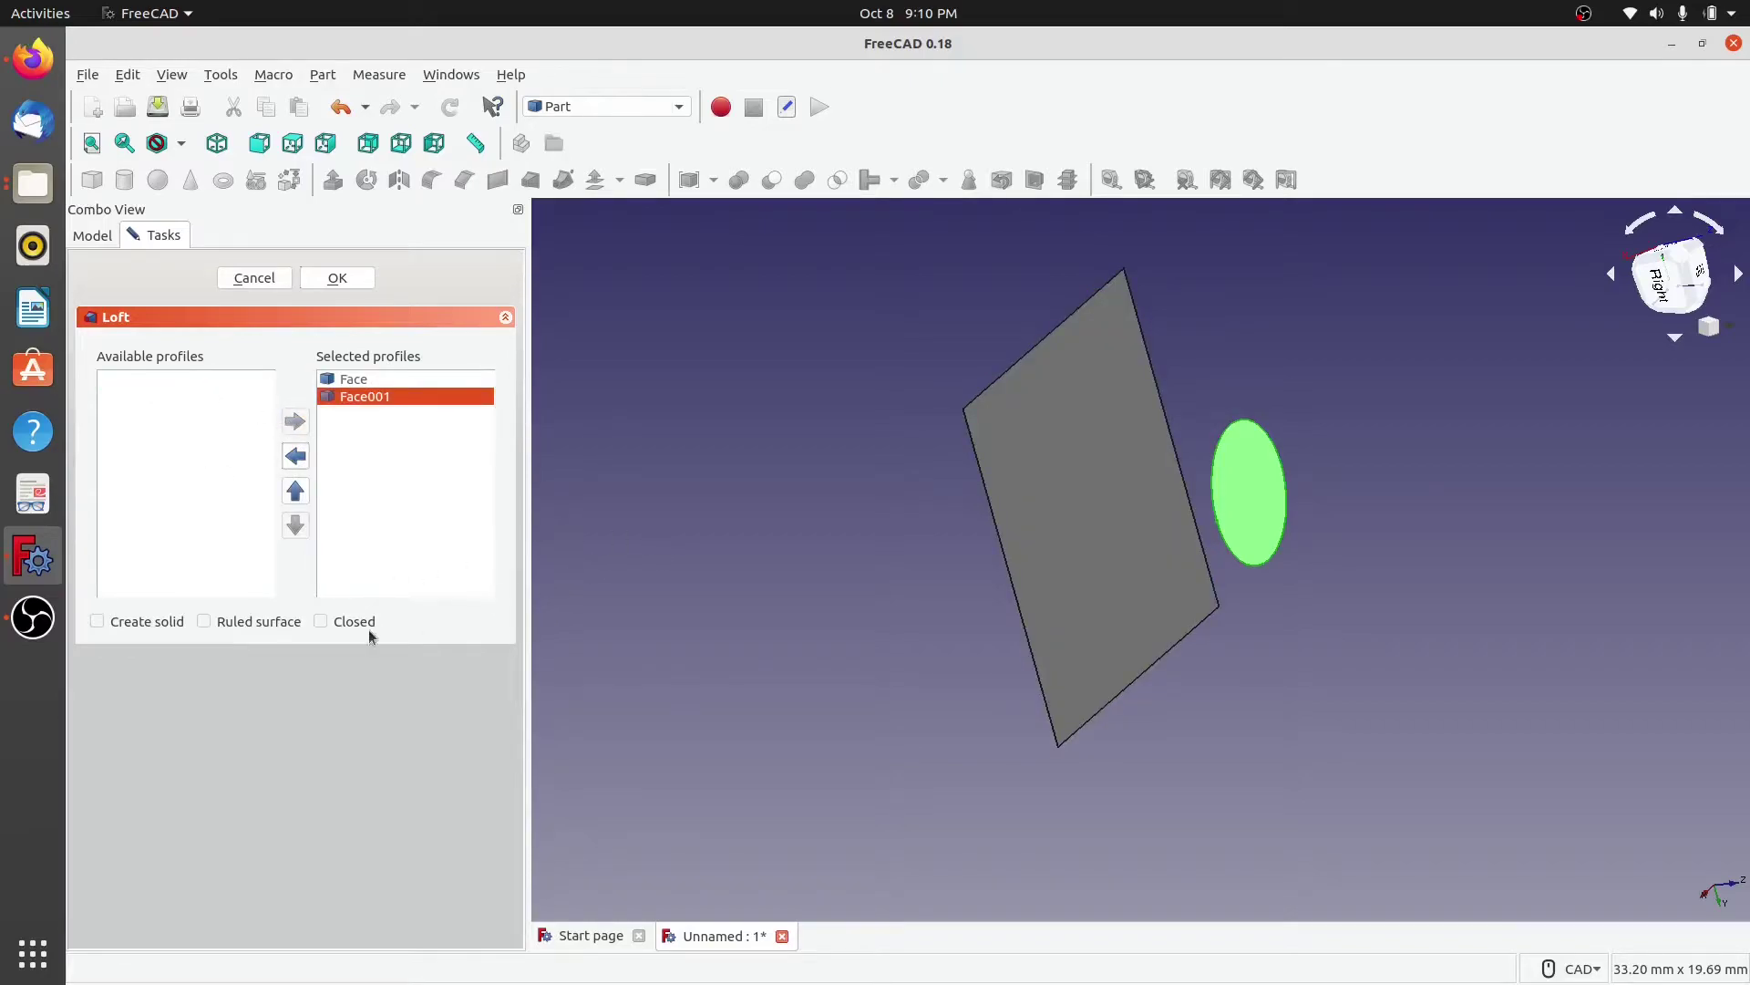
click(97, 622)
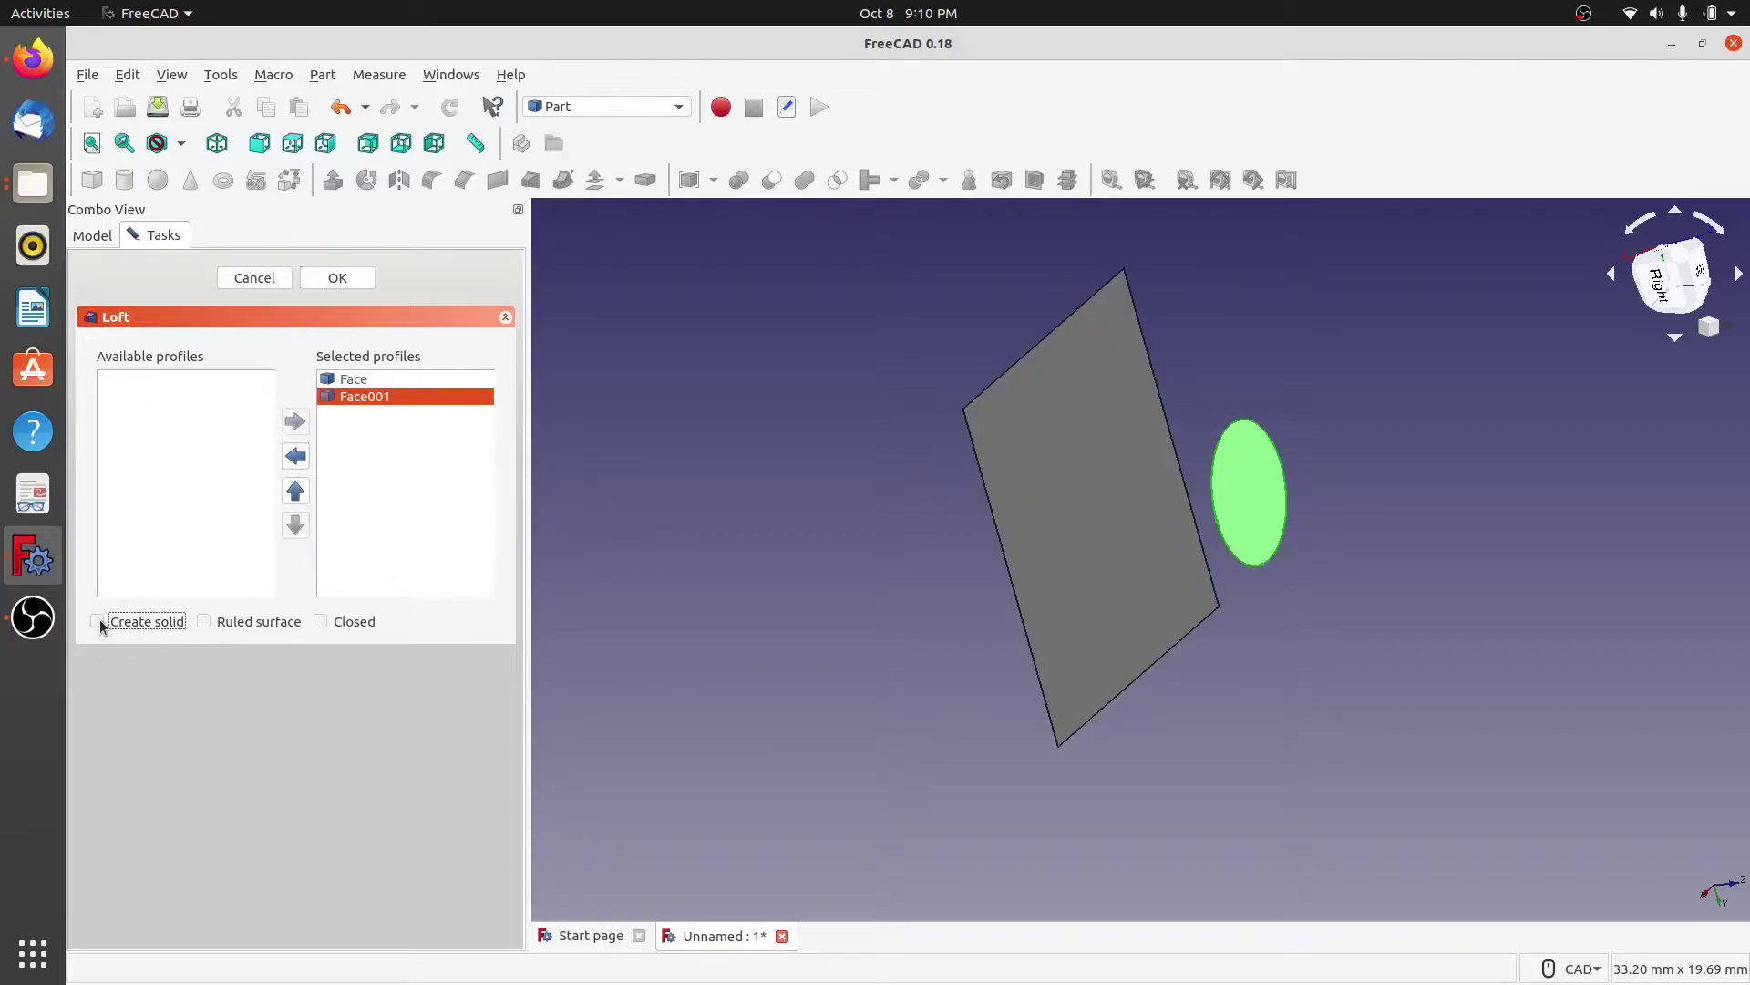
click(204, 623)
click(320, 623)
click(331, 279)
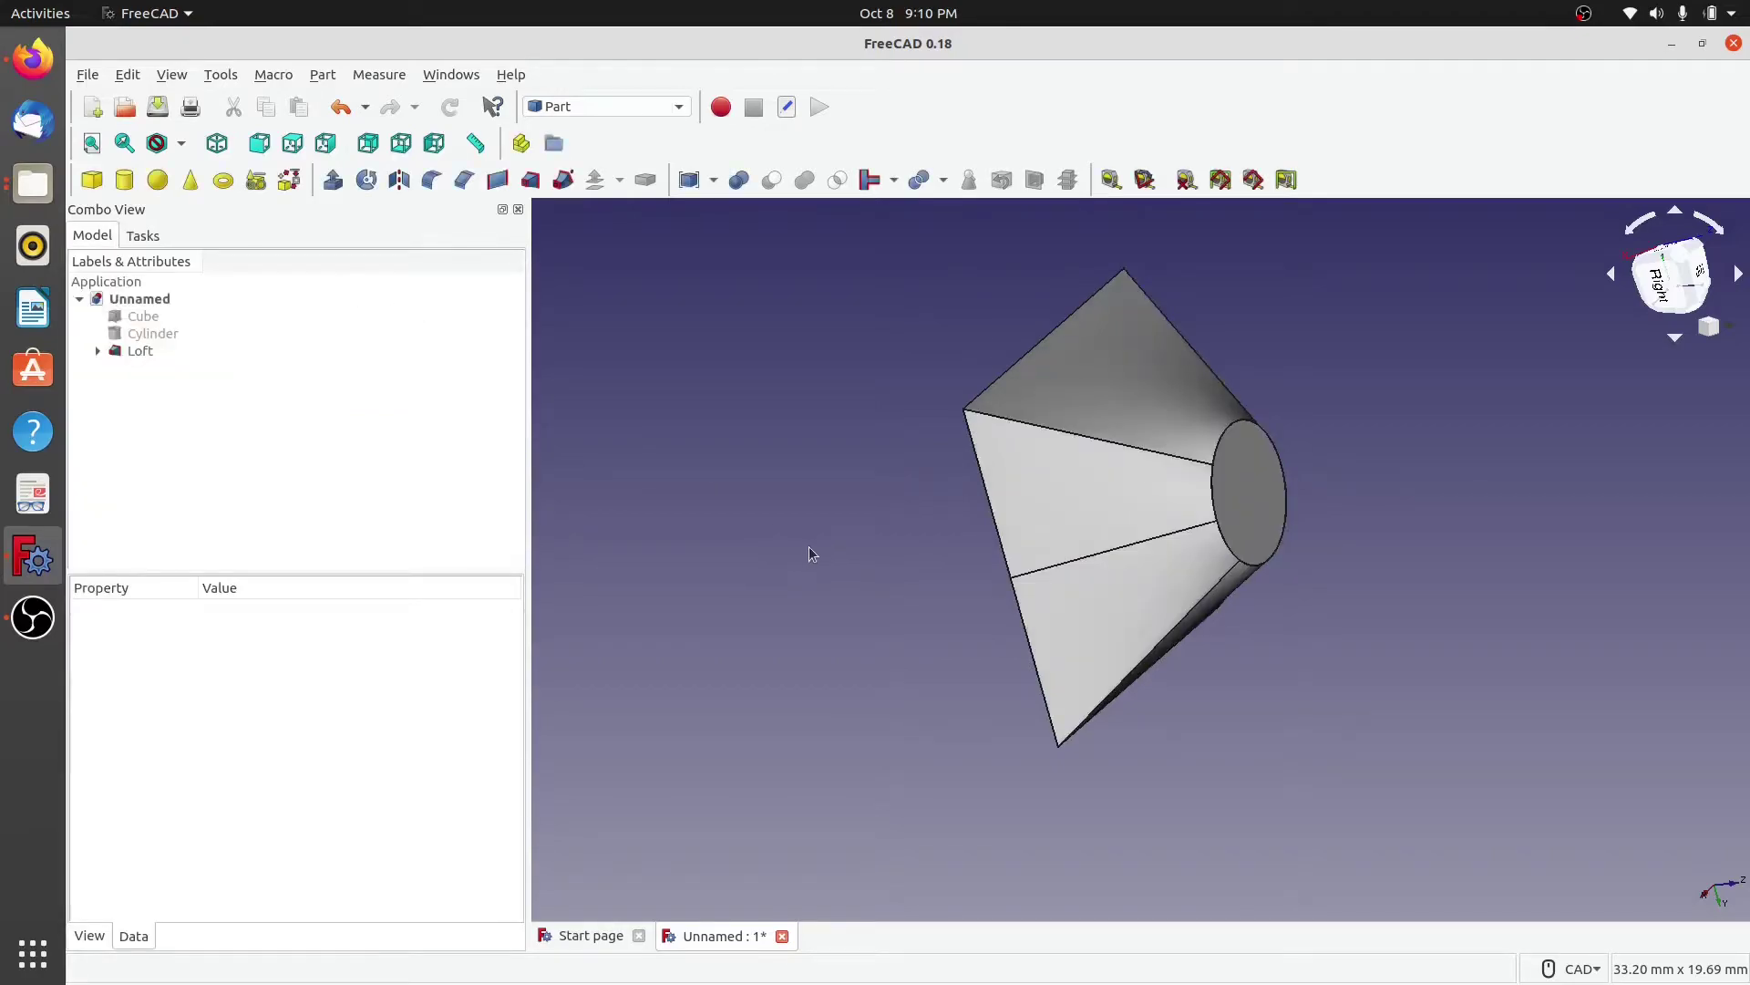
Step: Show the cube and the cylinder again and inspect how the loft connects them
mouse_move(789, 429)
middle_down()
mouse_move(1065, 448)
mouse_move(894, 461)
mouse_move(822, 435)
middle_up()
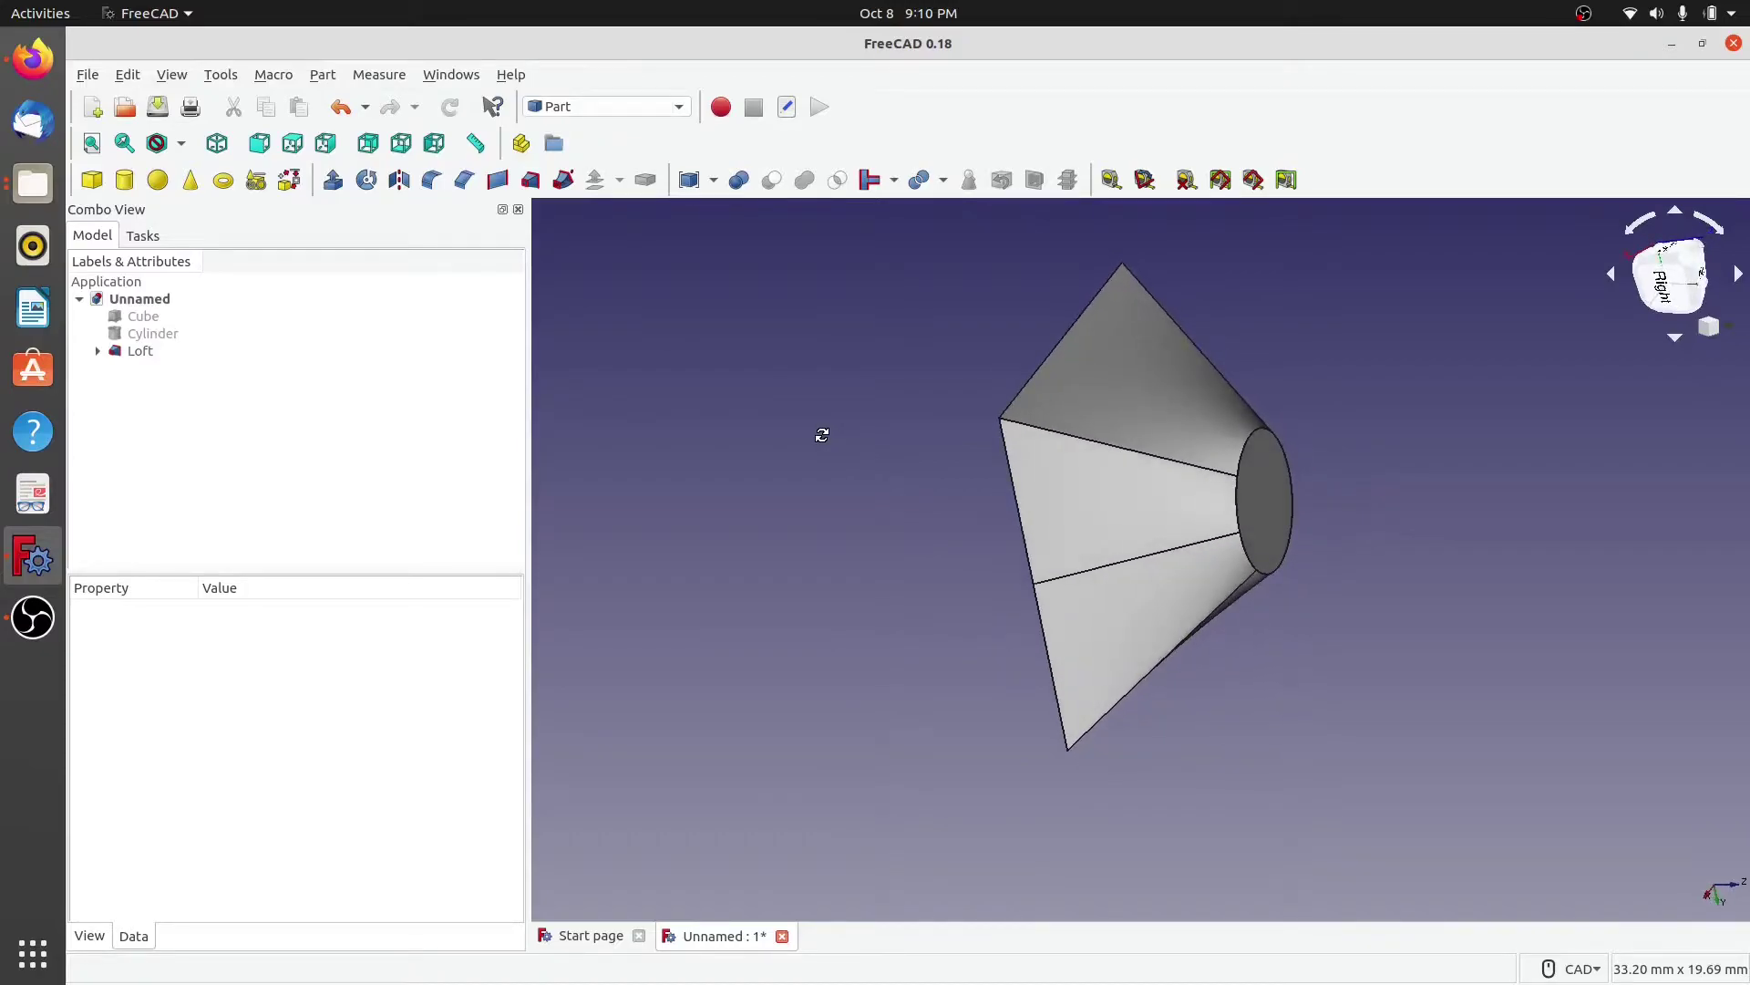
click(143, 315)
key(space)
click(152, 333)
key(space)
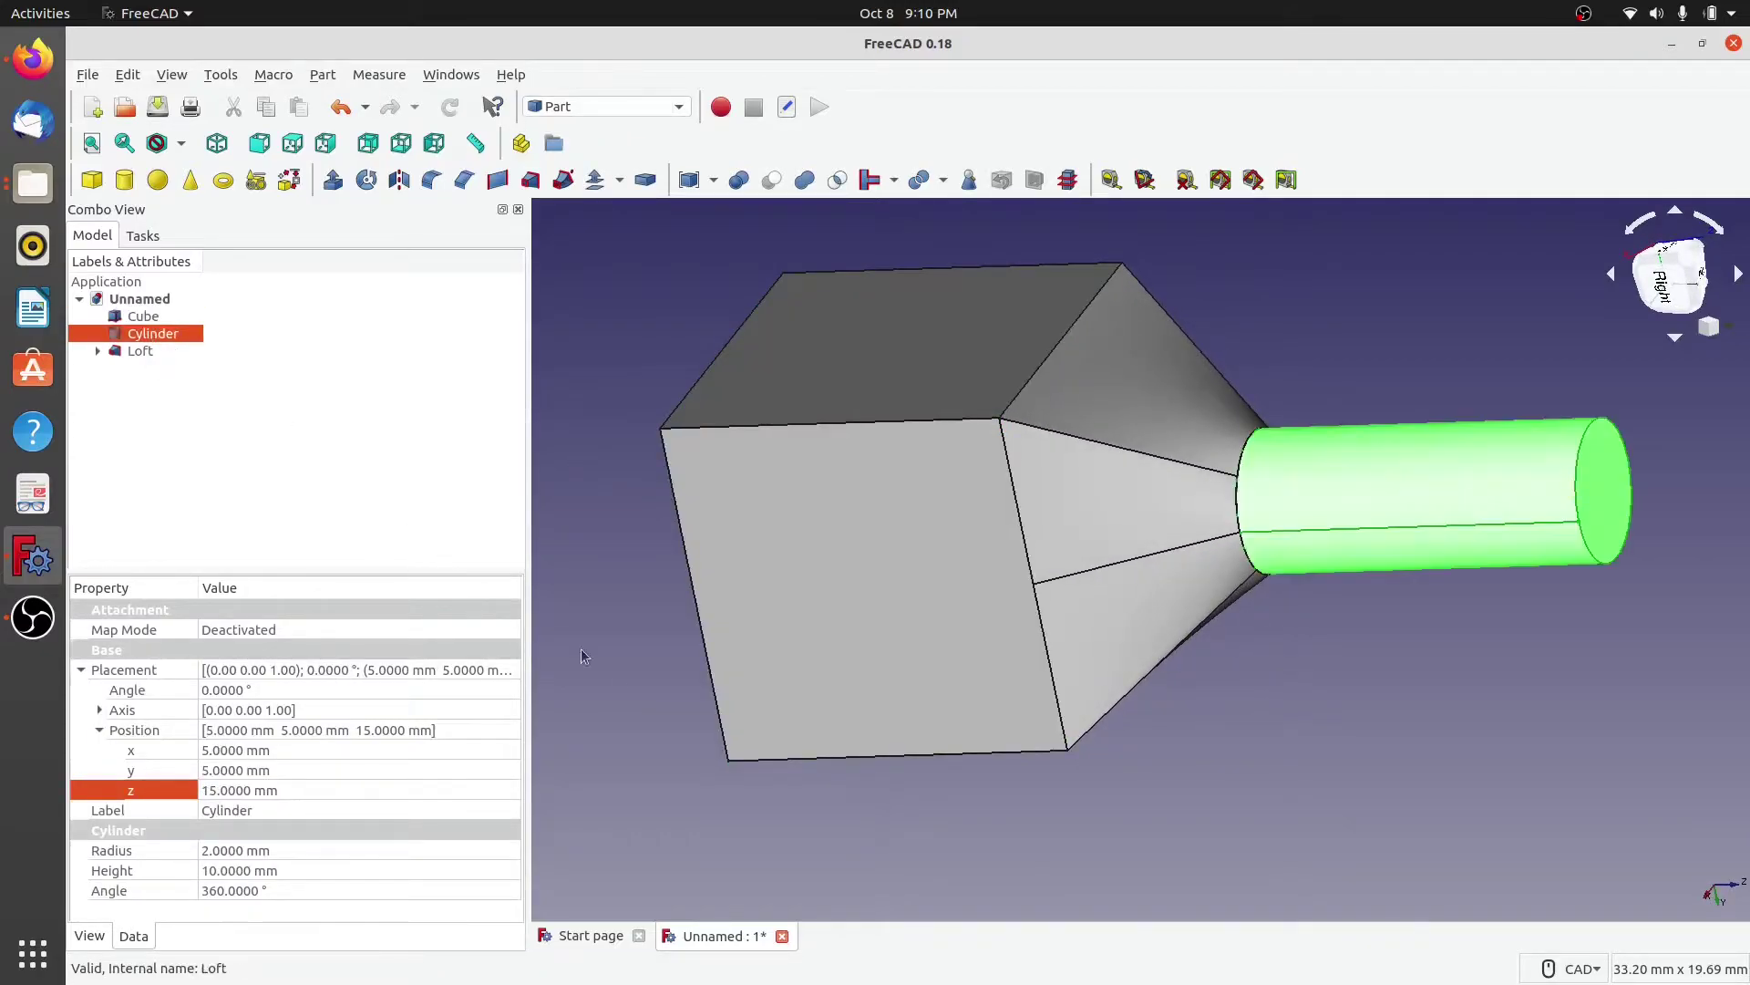
click(1123, 806)
middle_drag(1279, 720, 1351, 750)
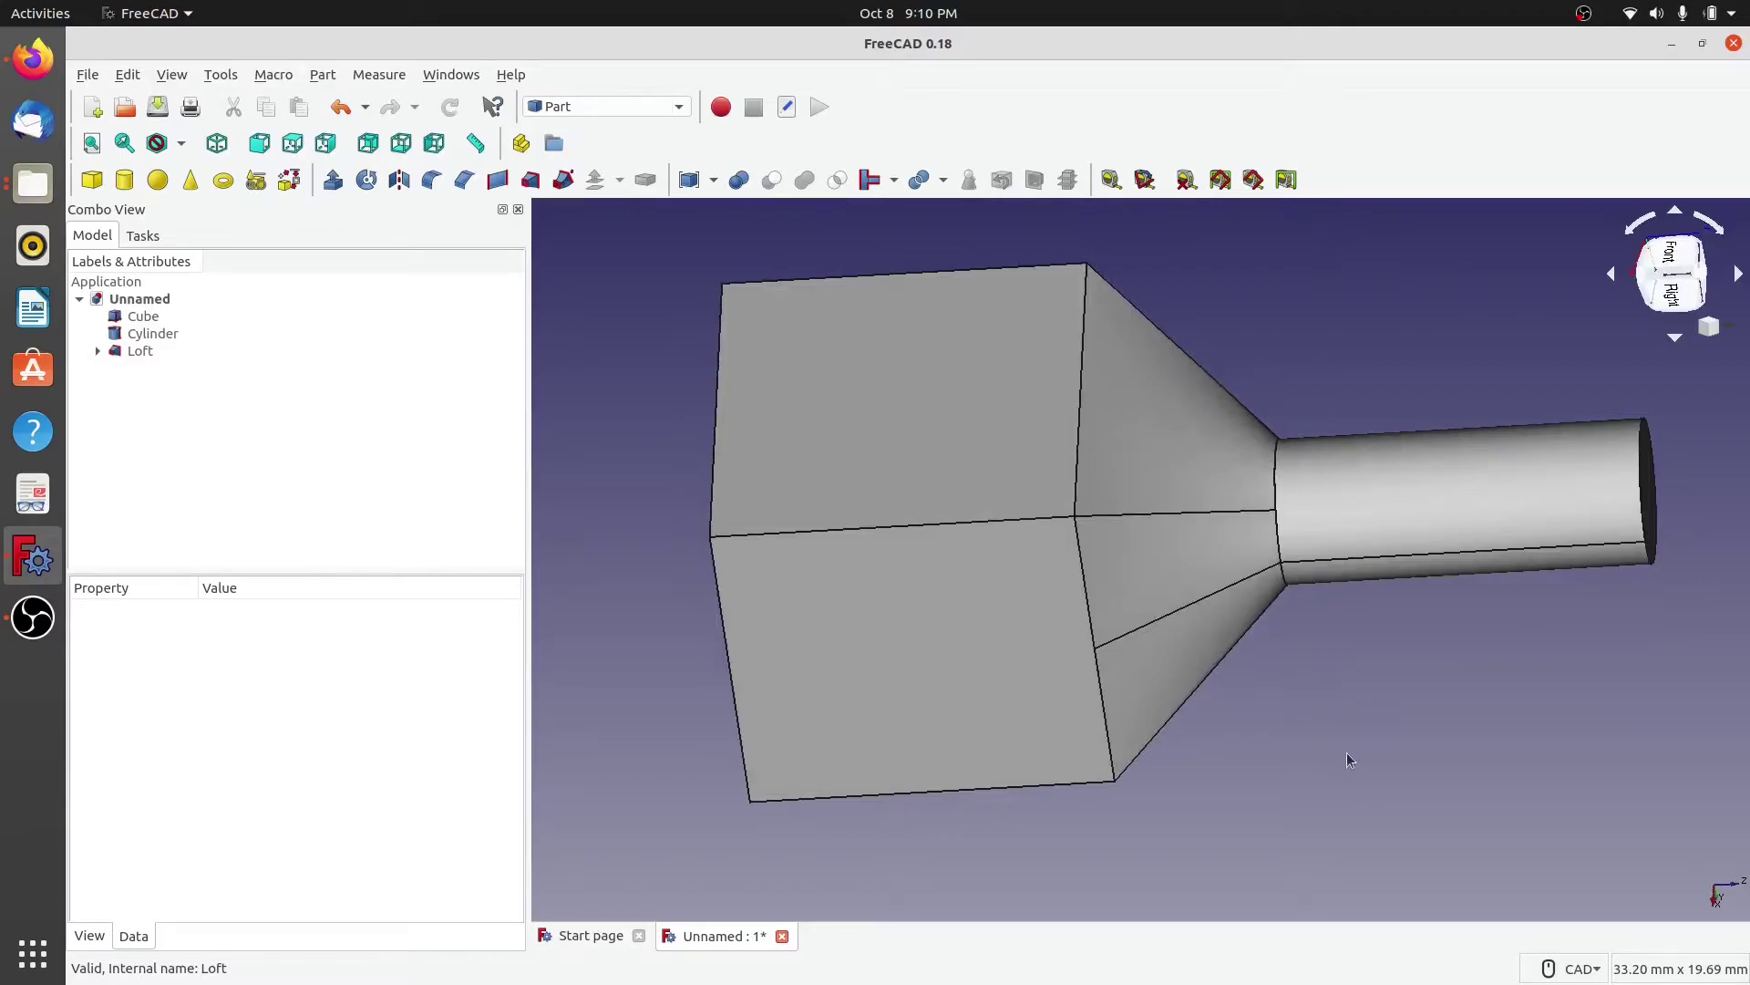
middle_drag(1176, 758, 1088, 745)
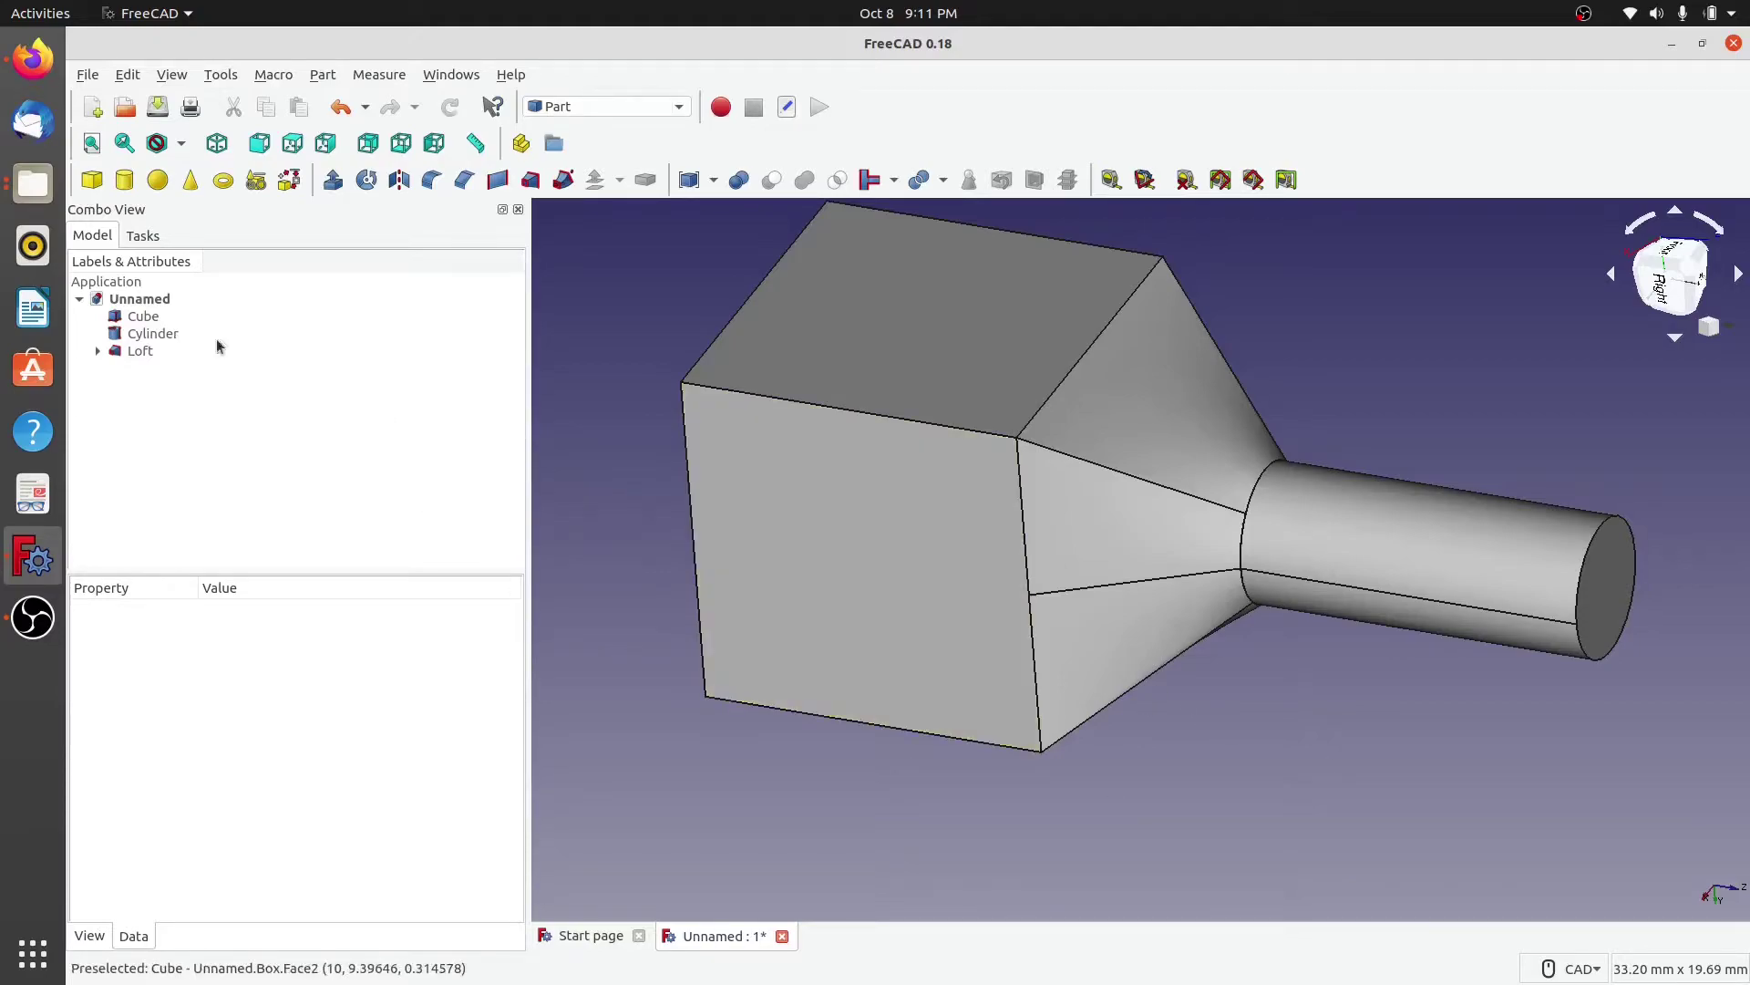
Step: Hide the cube, the cylinder and the loft
click(141, 319)
key(space)
click(153, 334)
key(space)
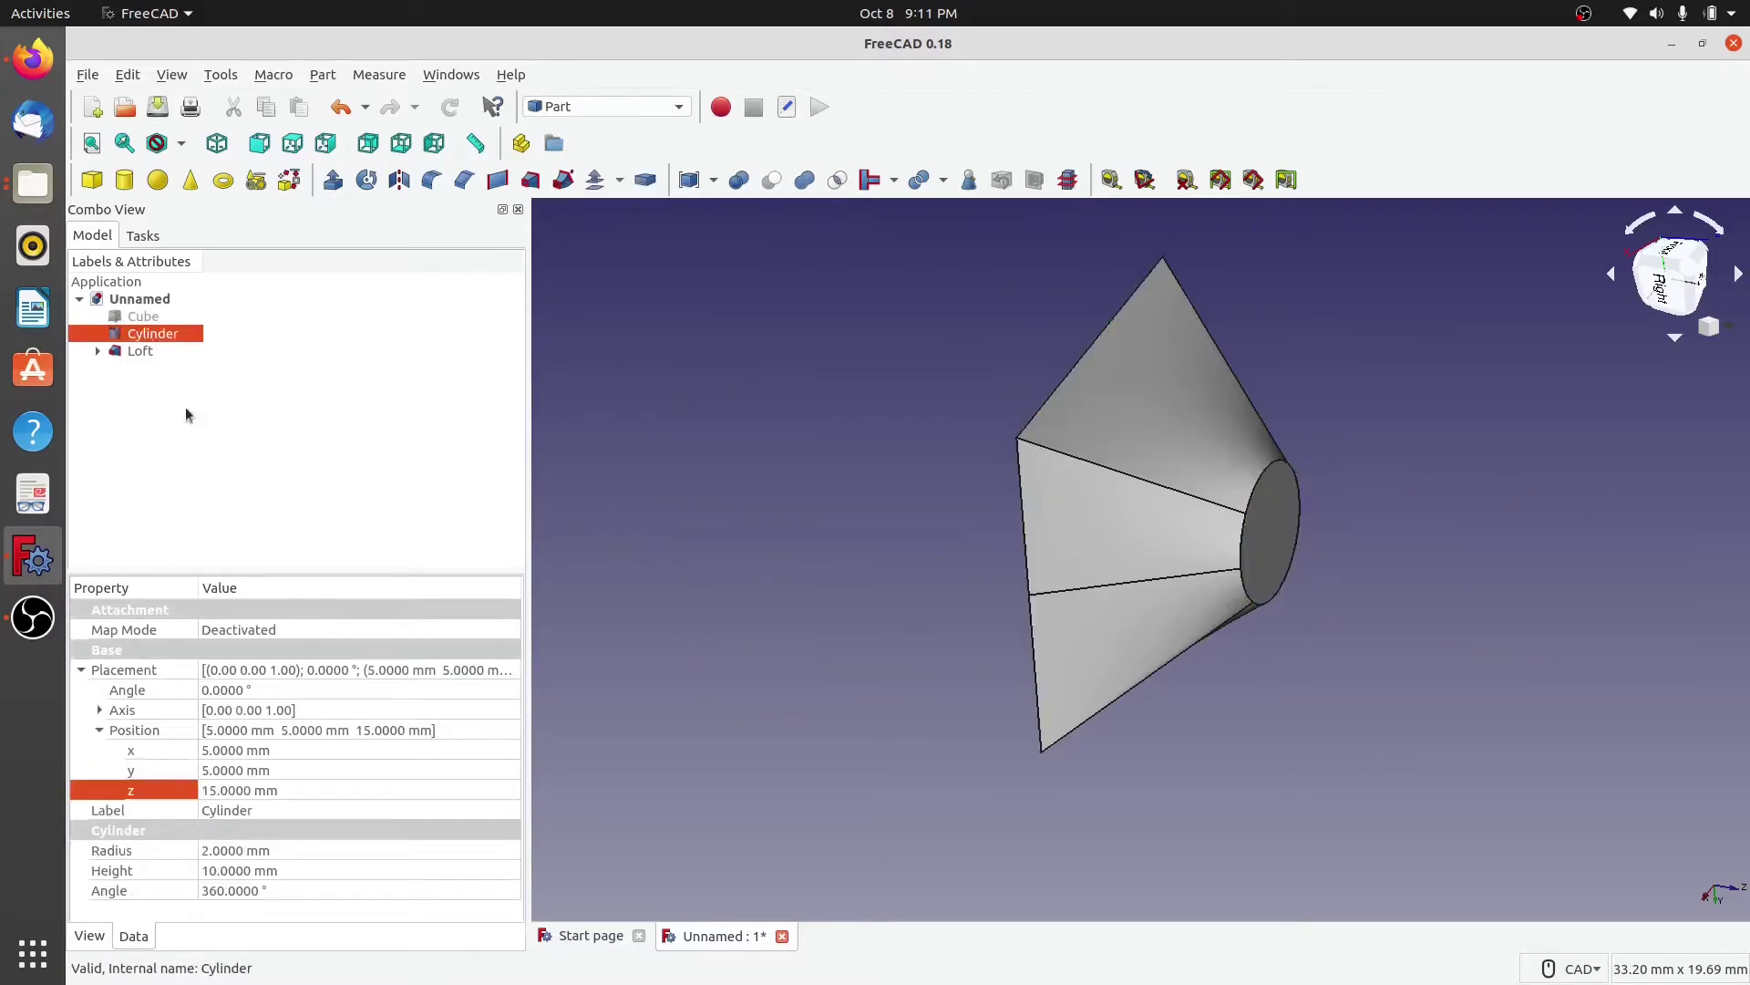
click(137, 352)
key(space)
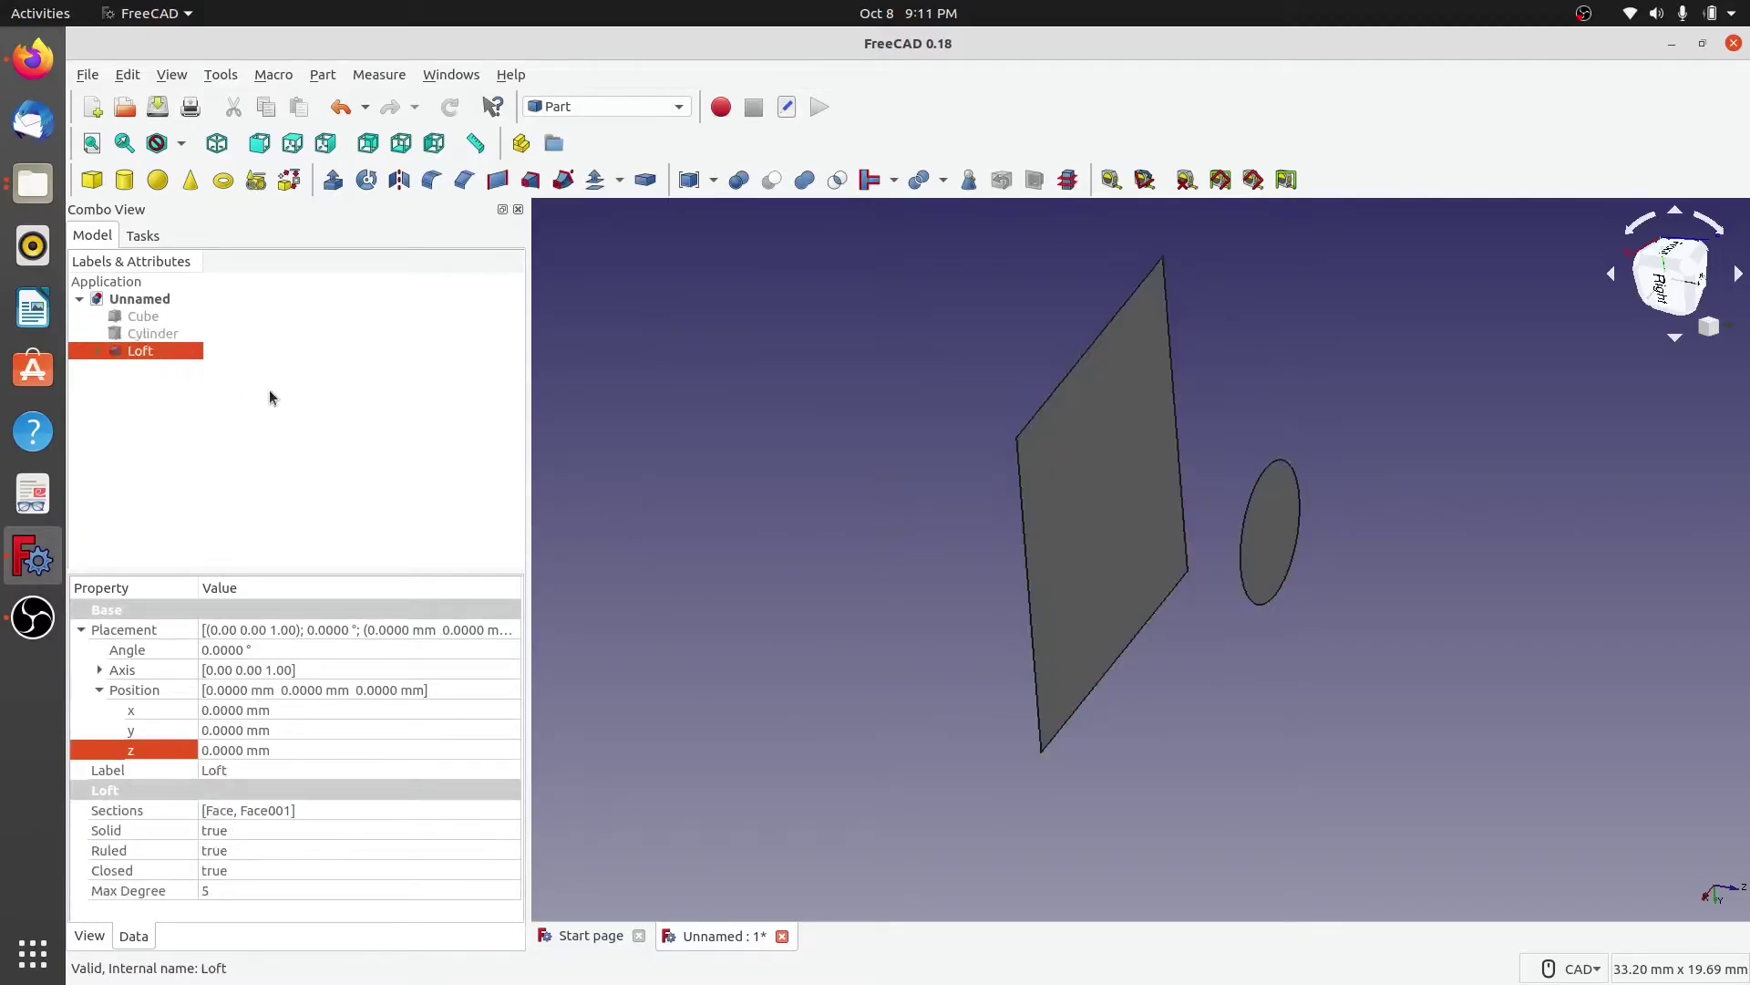
Step: Hide the loft's two profile faces, Face and Face001
click(97, 352)
click(157, 368)
key(space)
click(168, 385)
key(space)
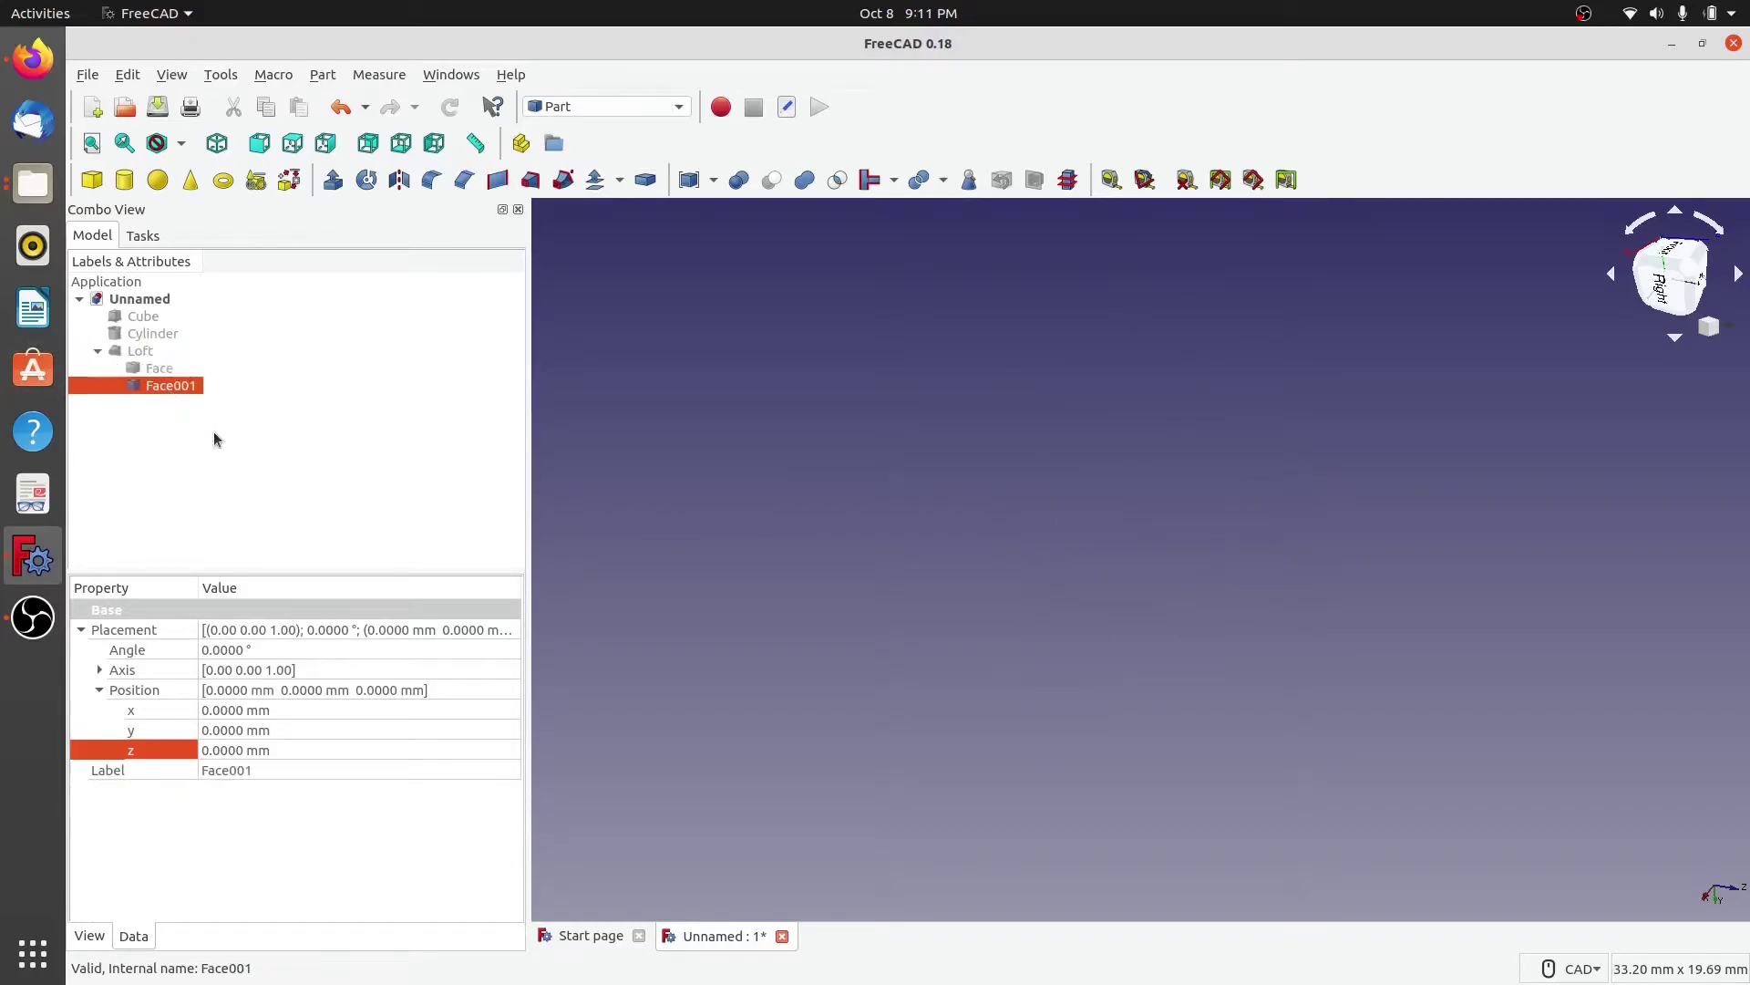
click(156, 436)
click(97, 352)
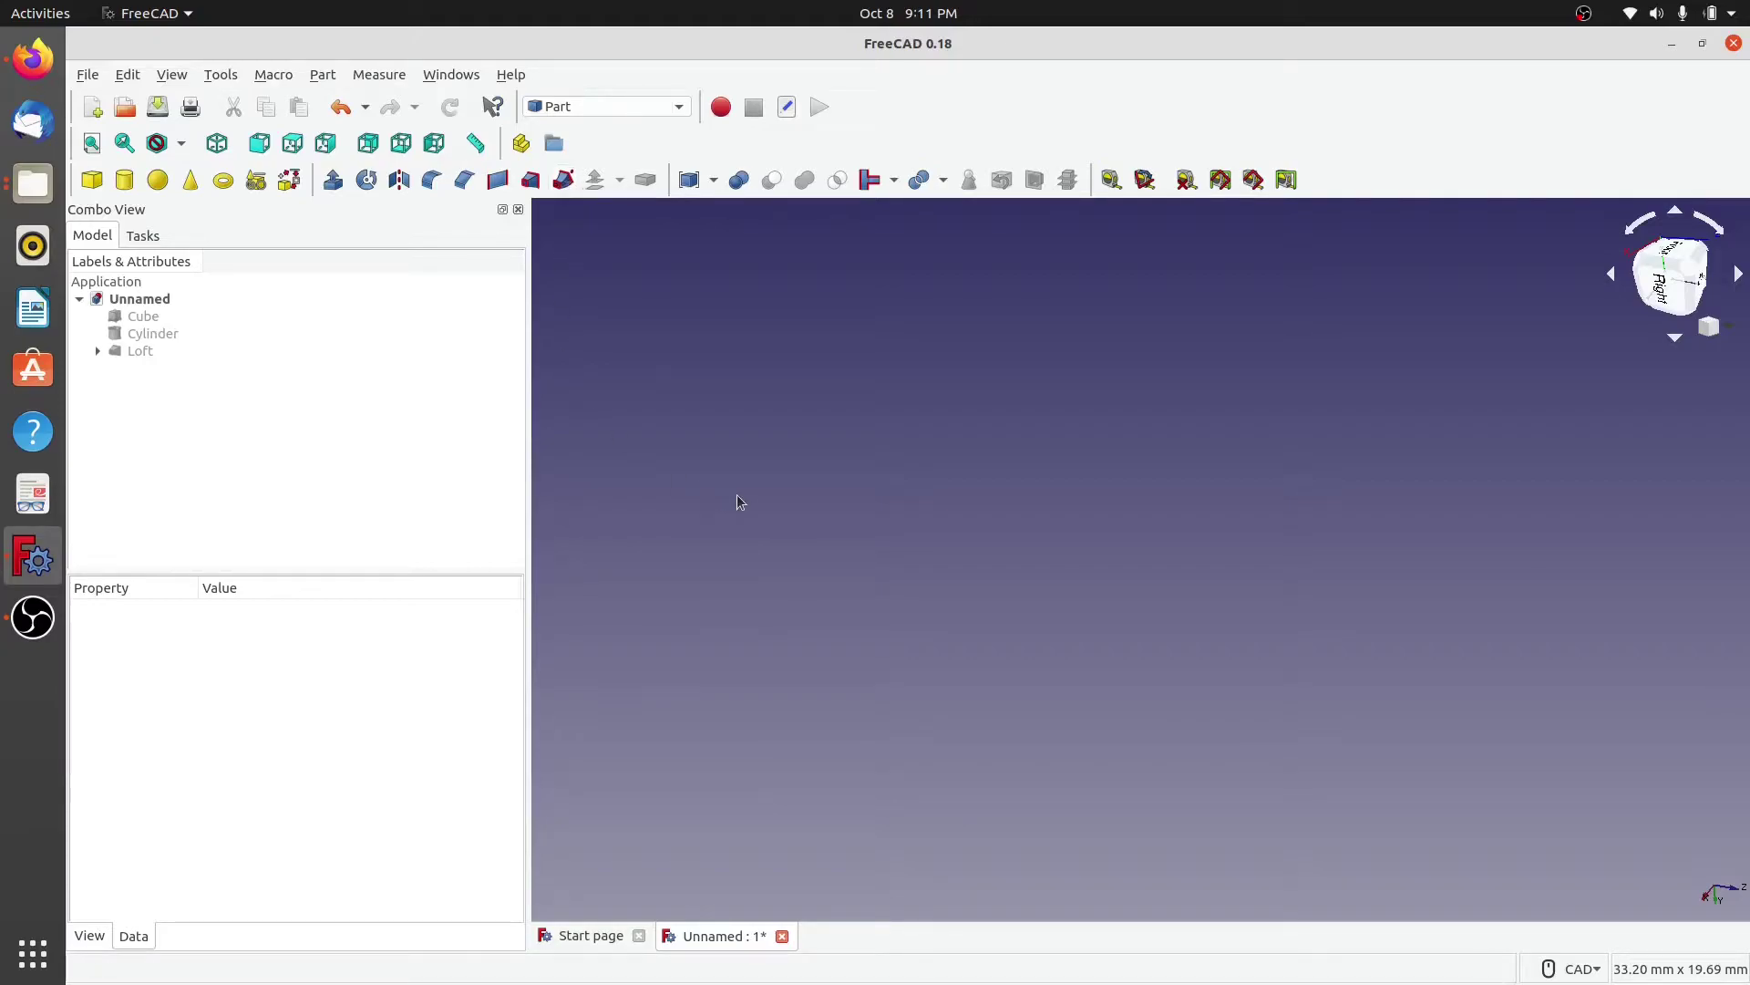
Step: Show only the circular profile Face001 of the loft, keeping the square Face hidden
click(97, 353)
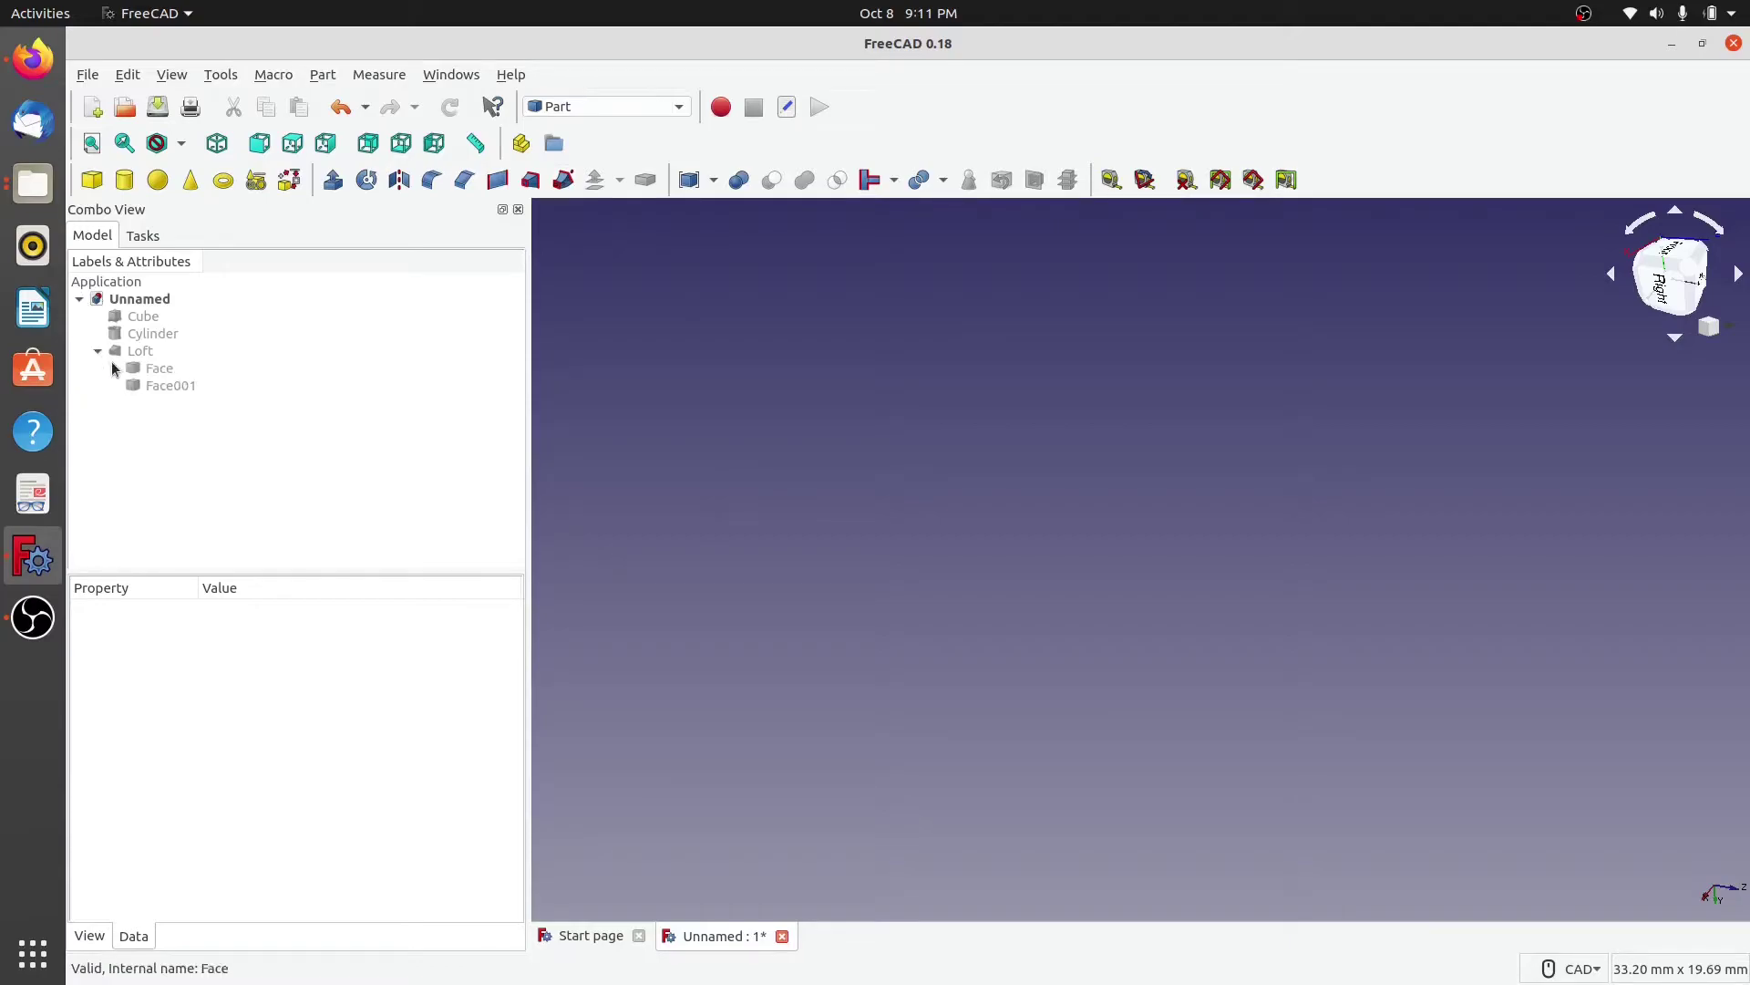
click(155, 367)
key(space)
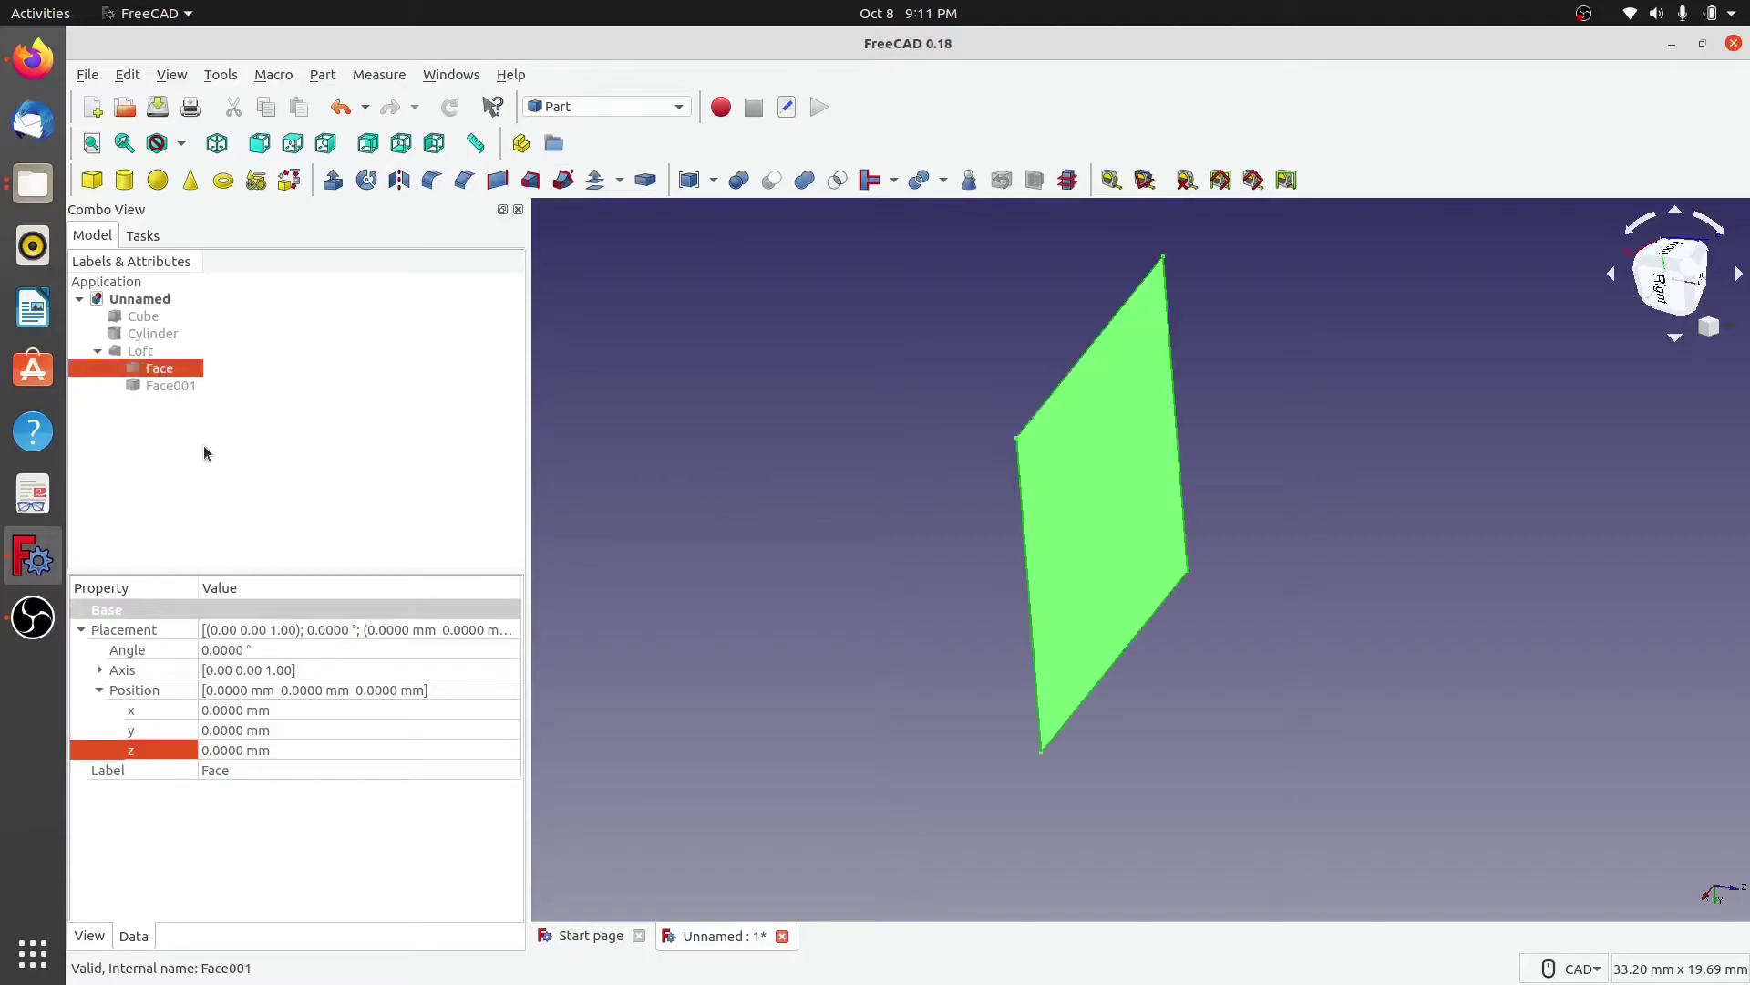
key(space)
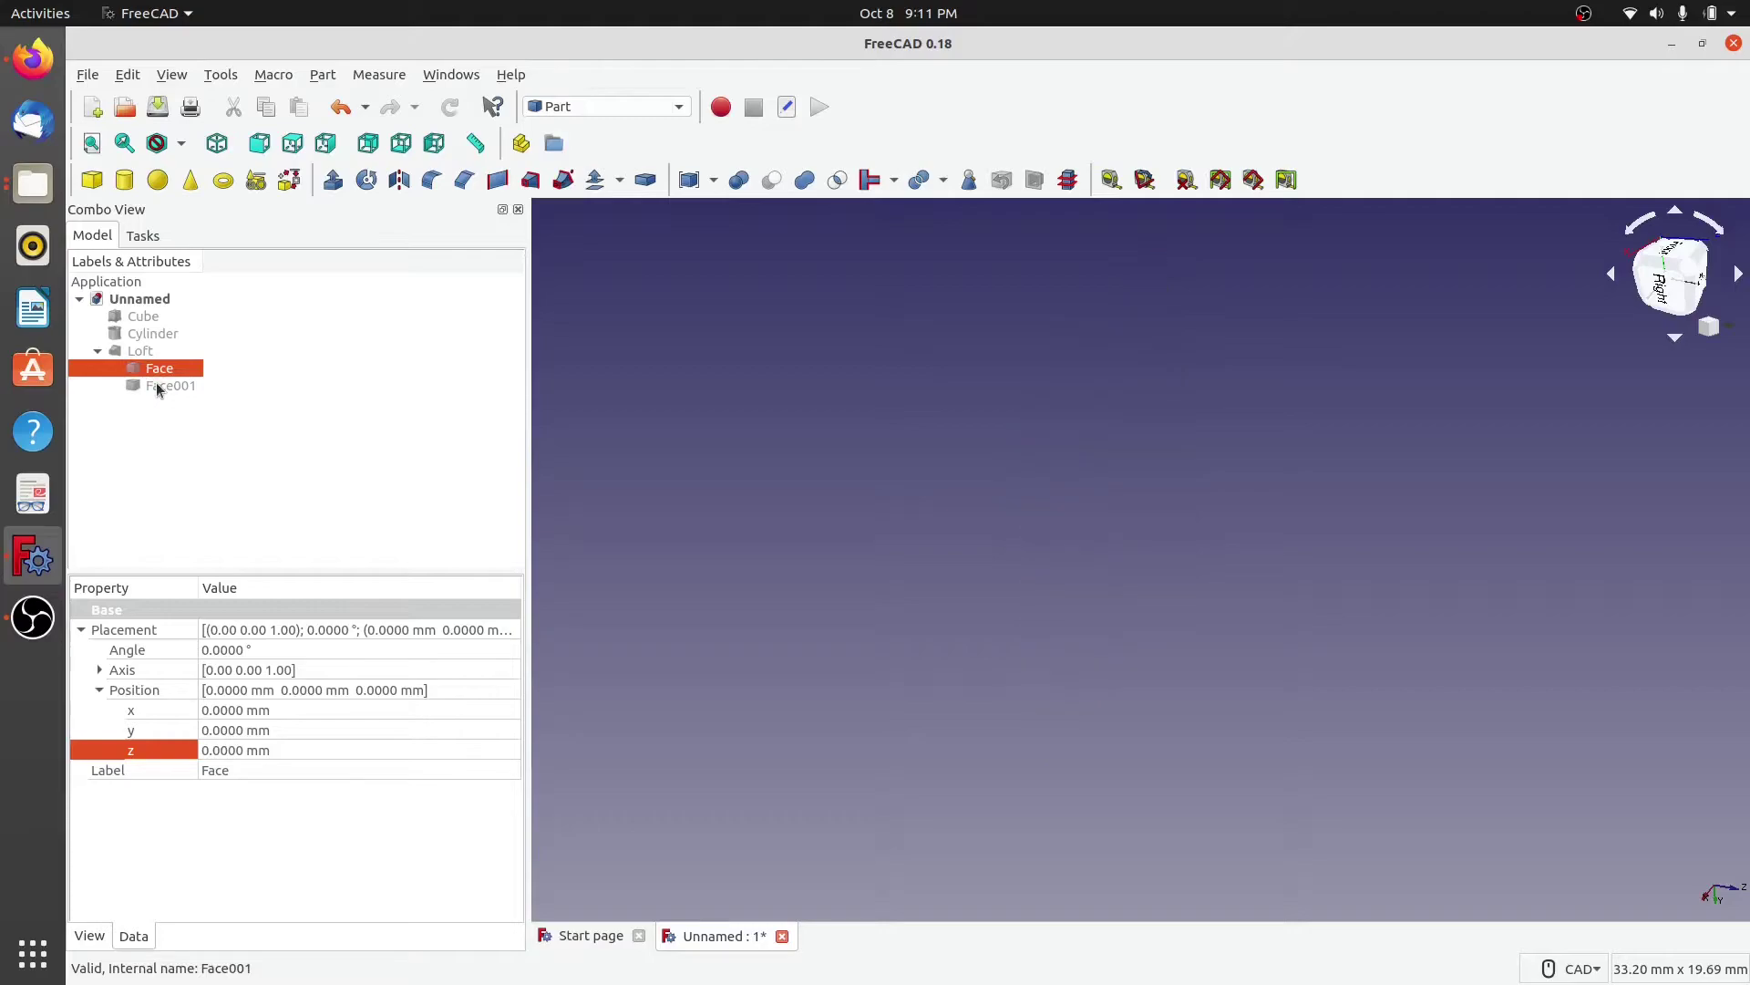
click(156, 381)
key(space)
click(1026, 646)
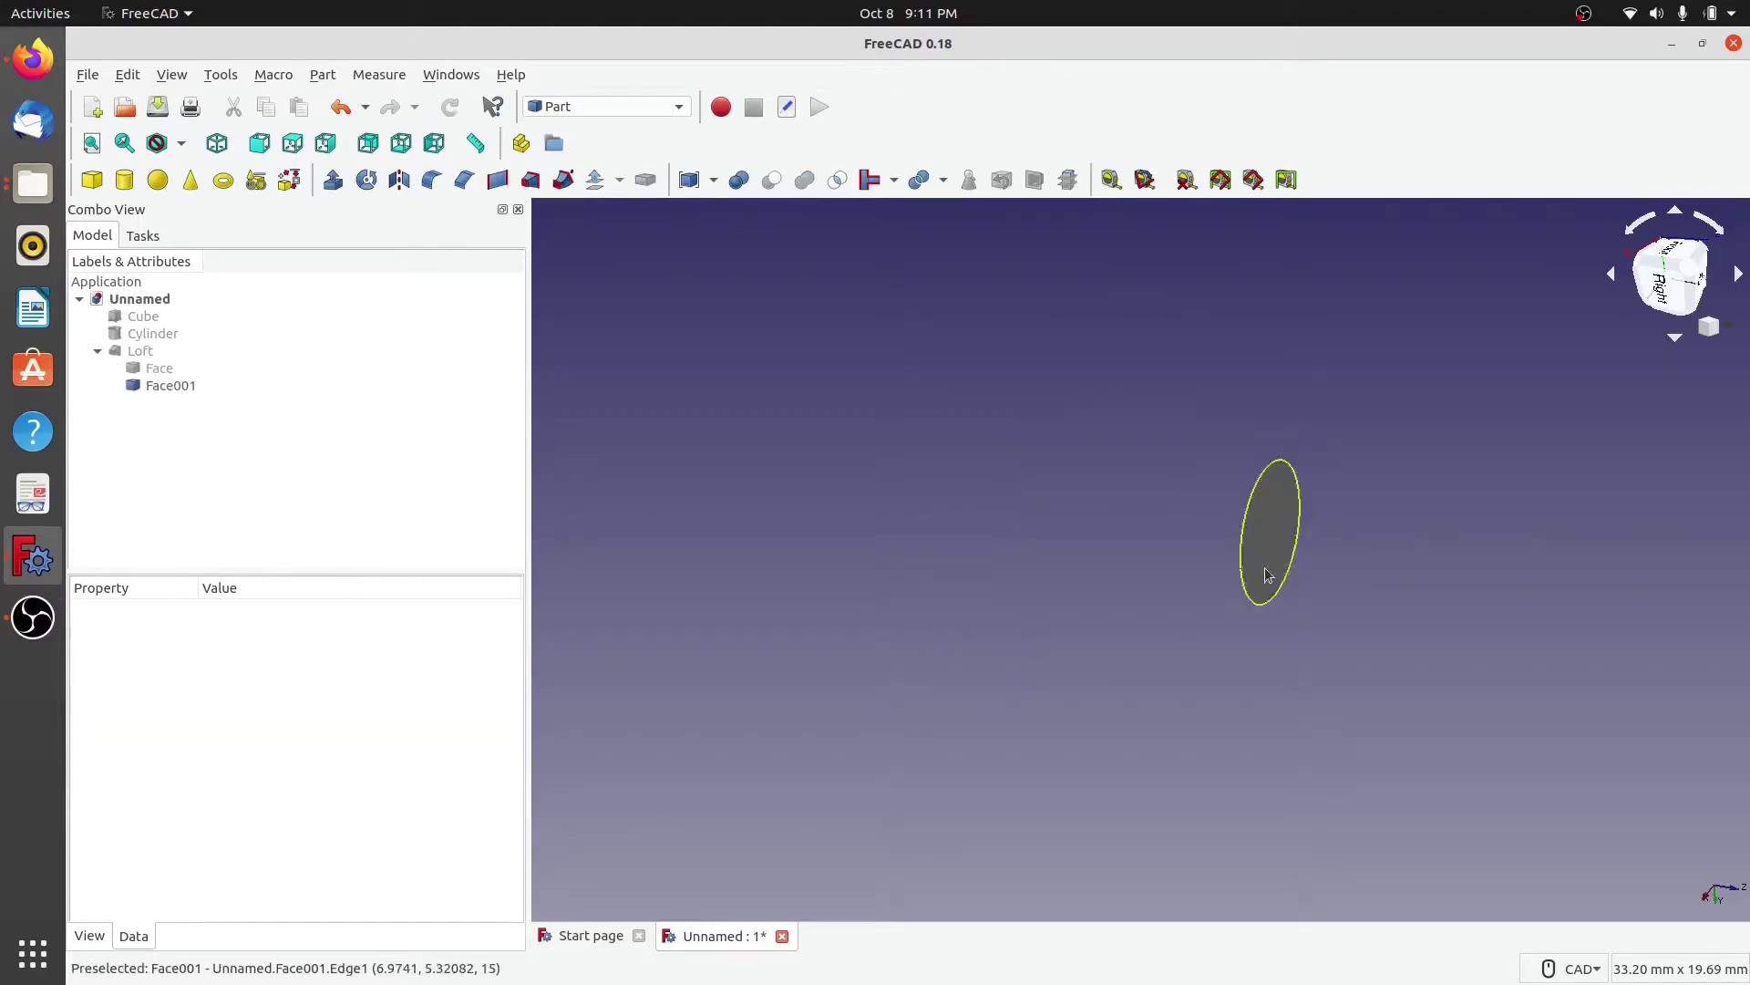
Step: Inspect the circular profile Face001 from another angle, and hide it
scroll(1108, 569, down, 2)
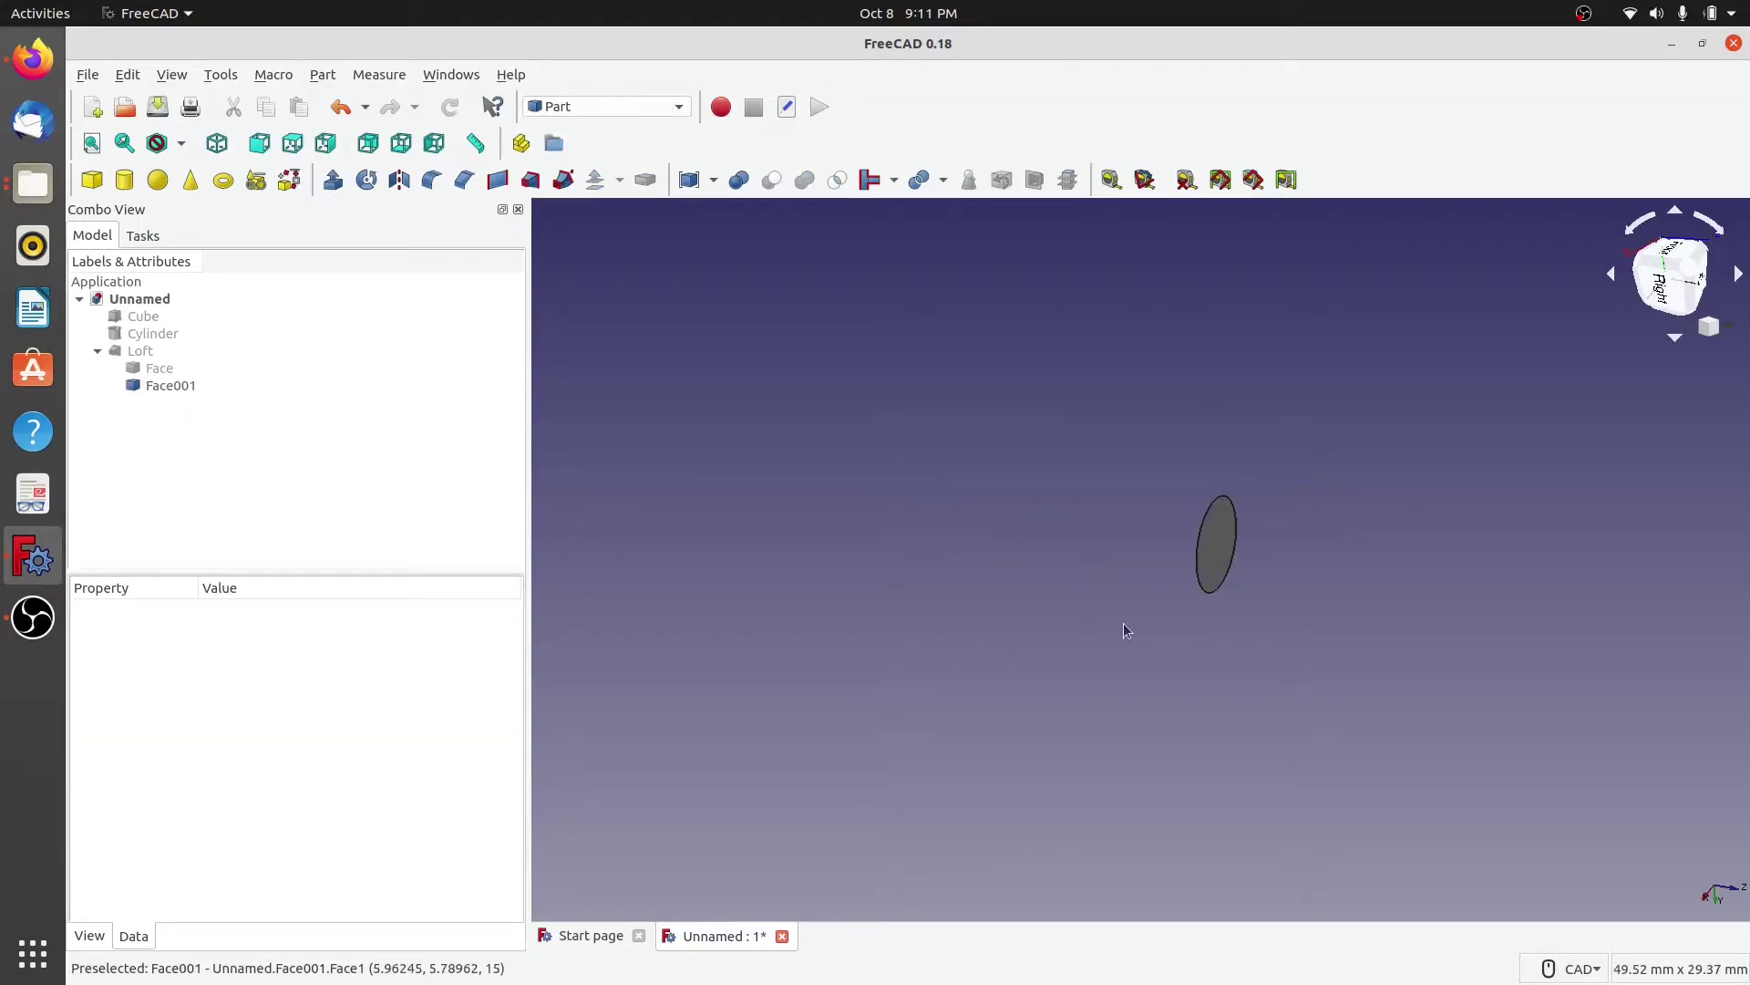
middle_drag(1113, 637, 1426, 578)
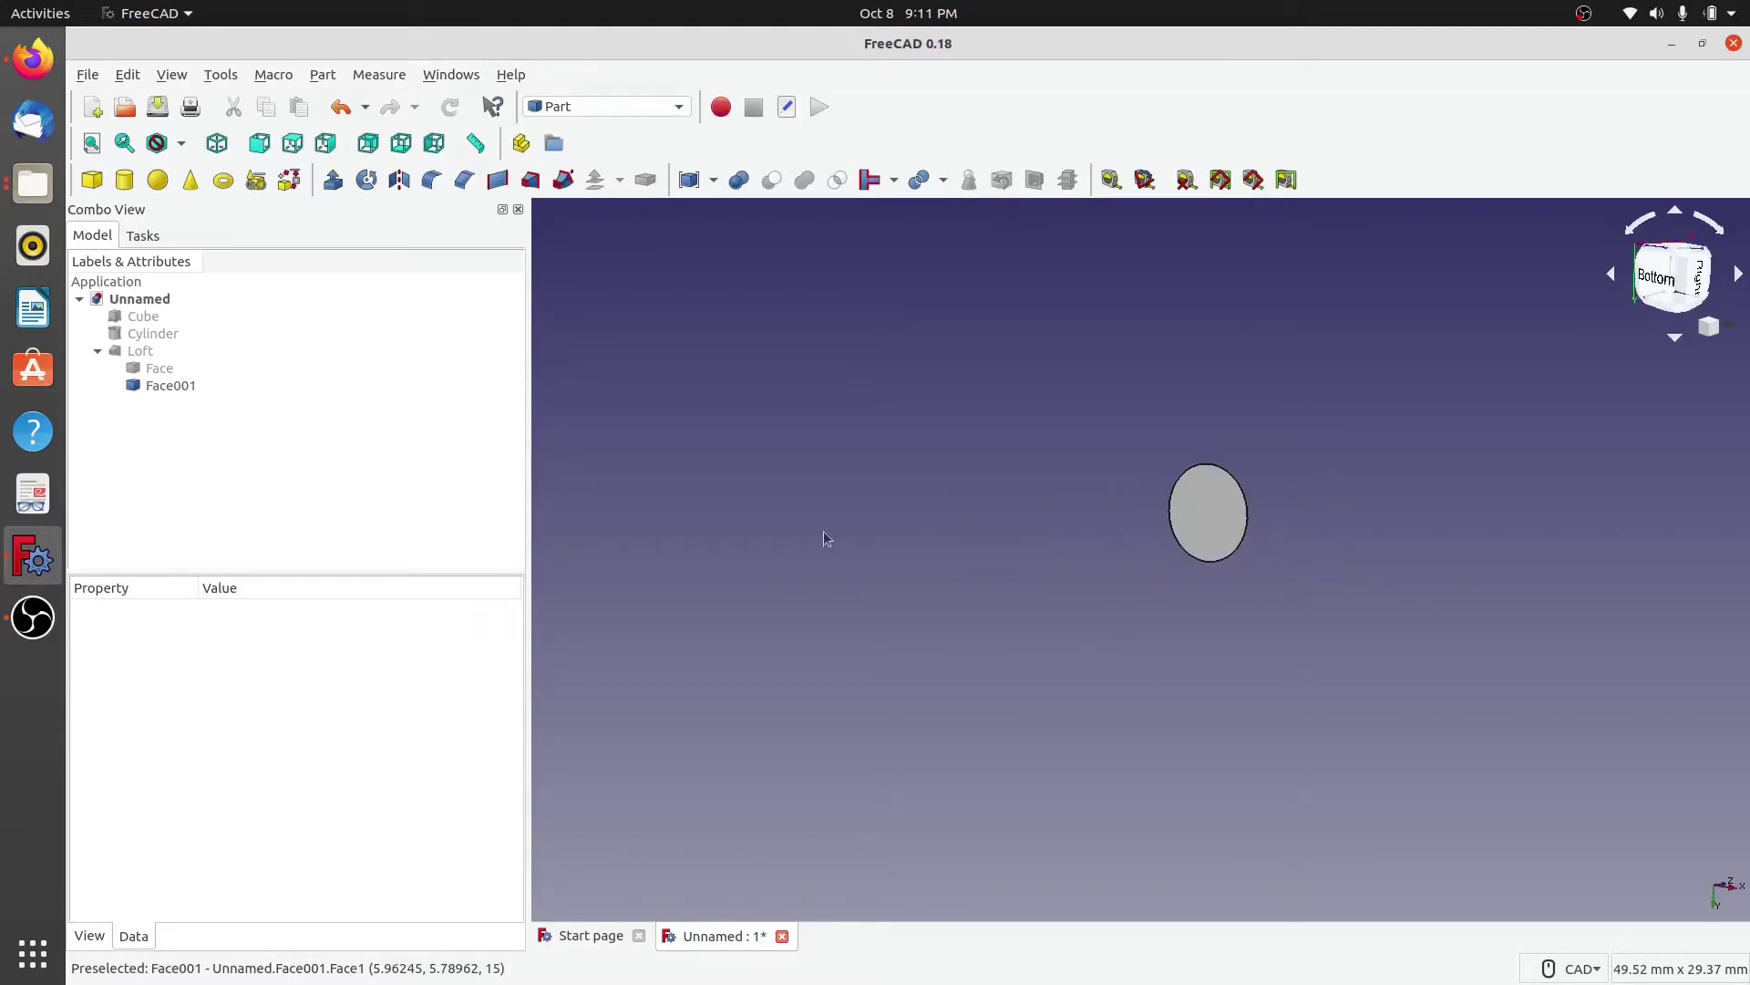
click(165, 383)
key(space)
click(789, 390)
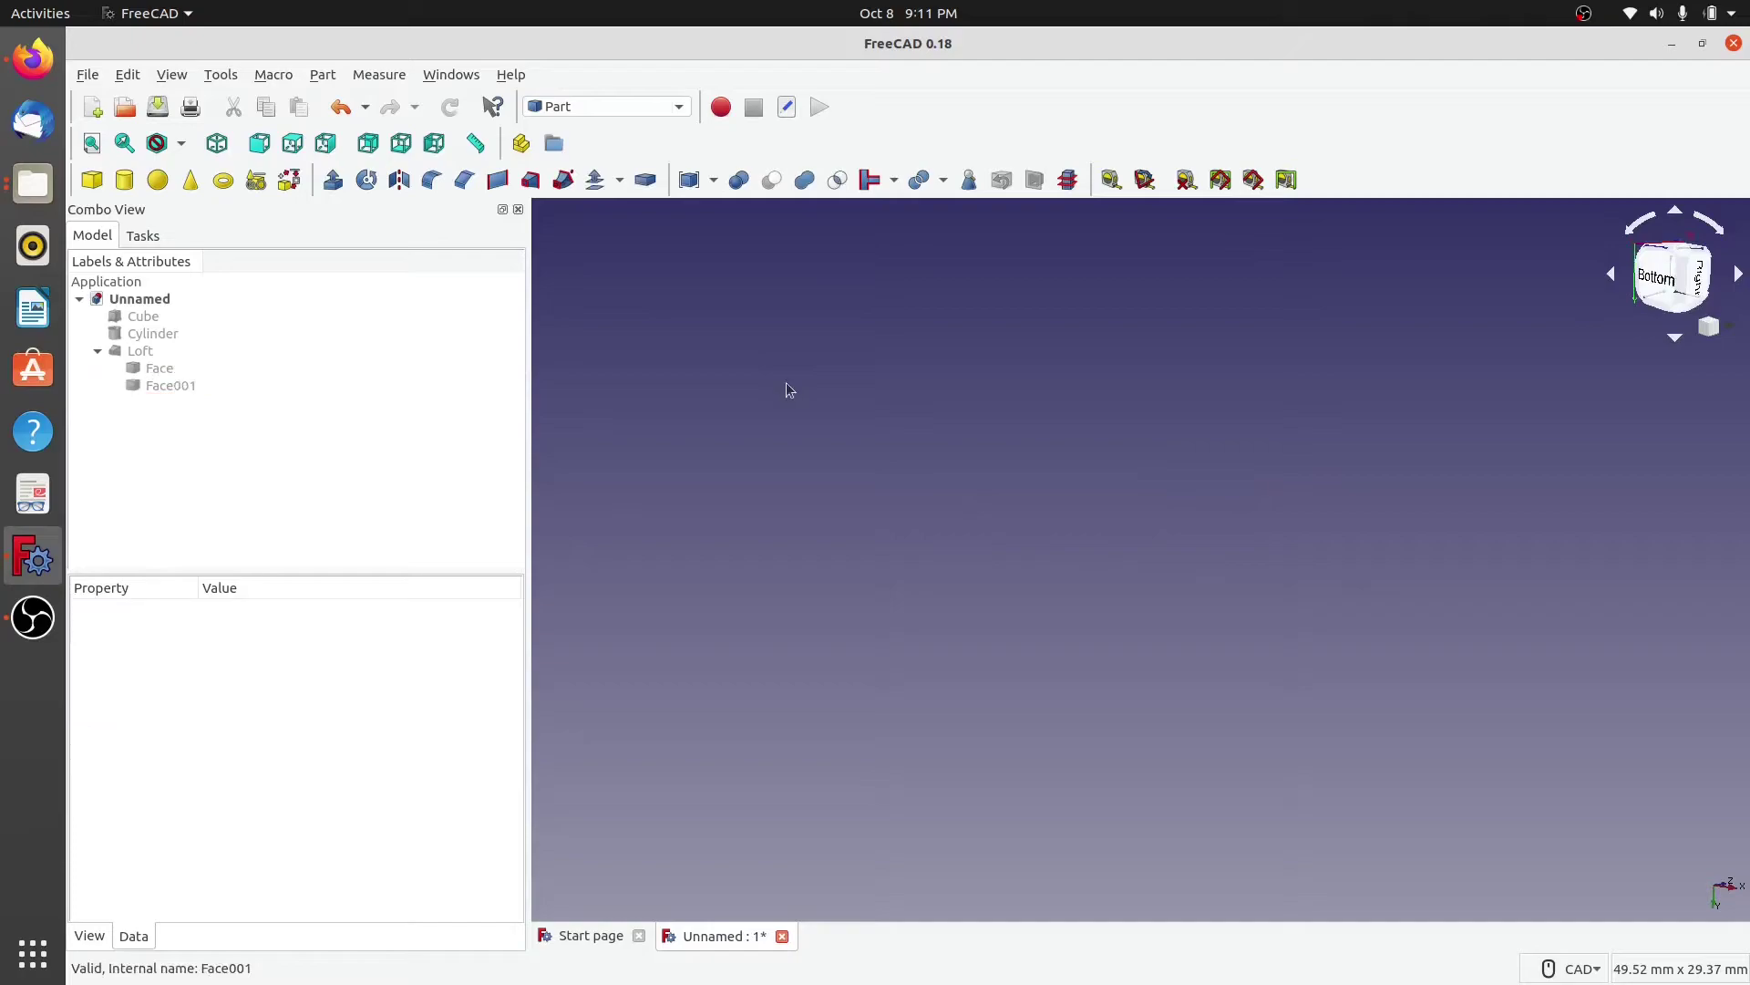
Step: Create a full circle primitive with a radius of 150 mm
click(258, 179)
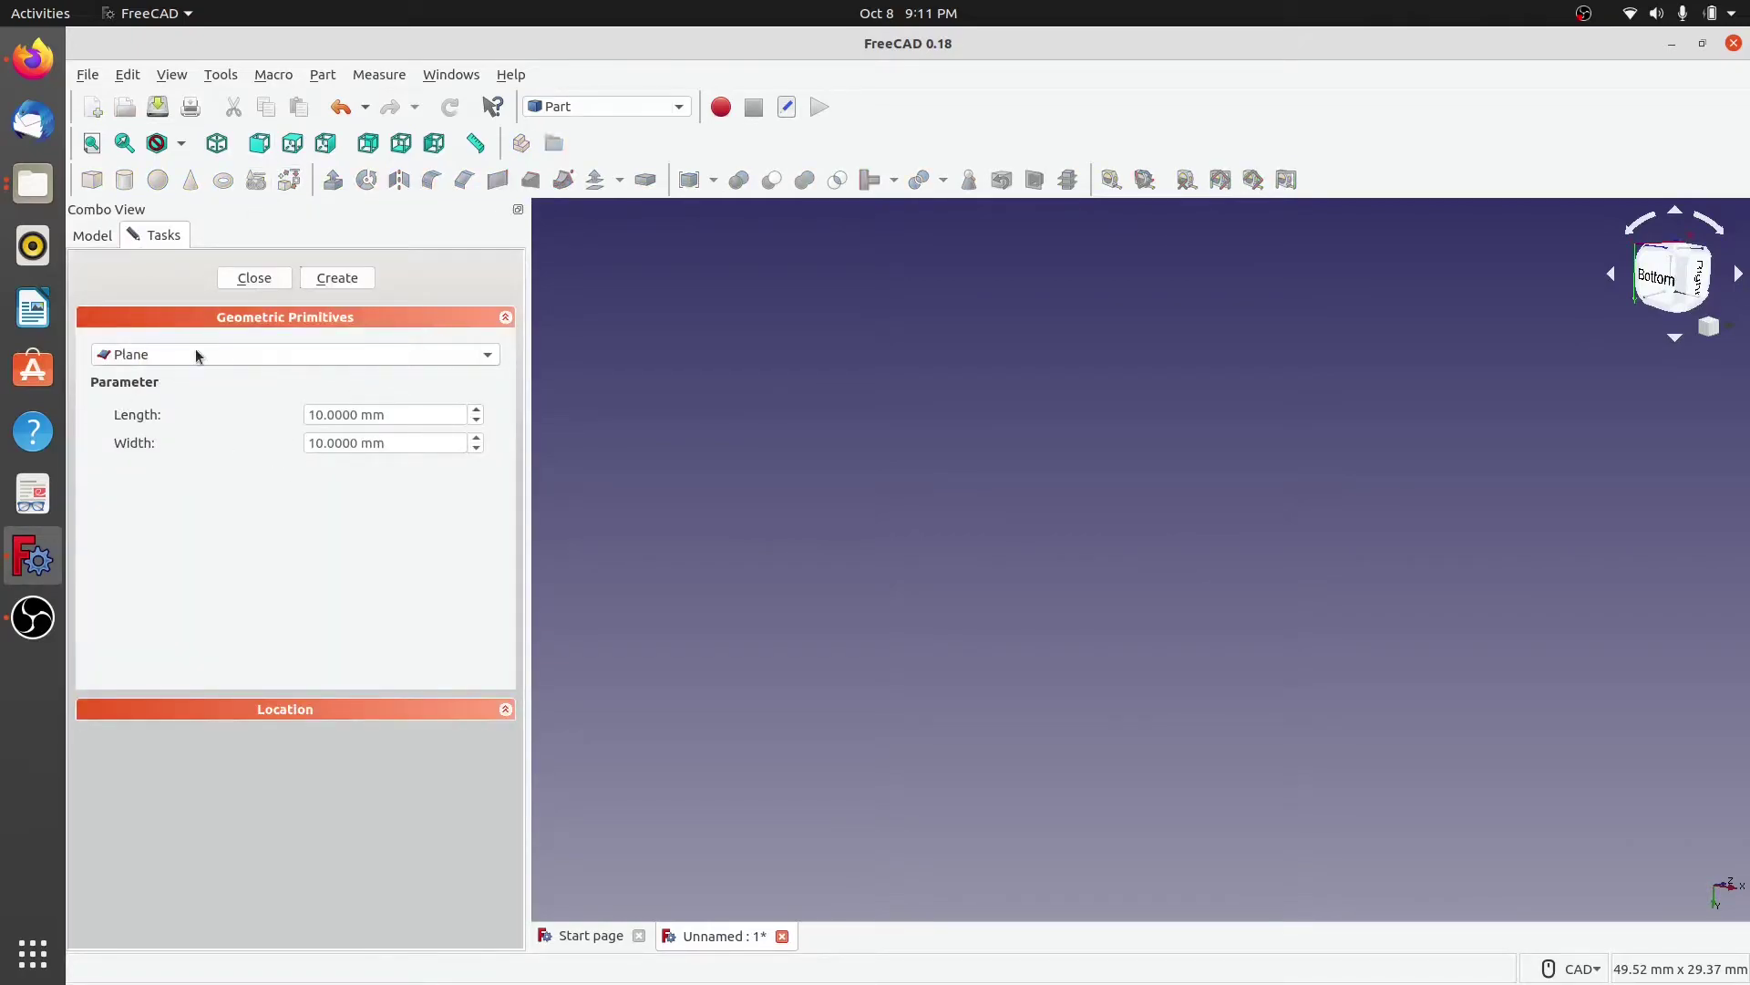
click(194, 356)
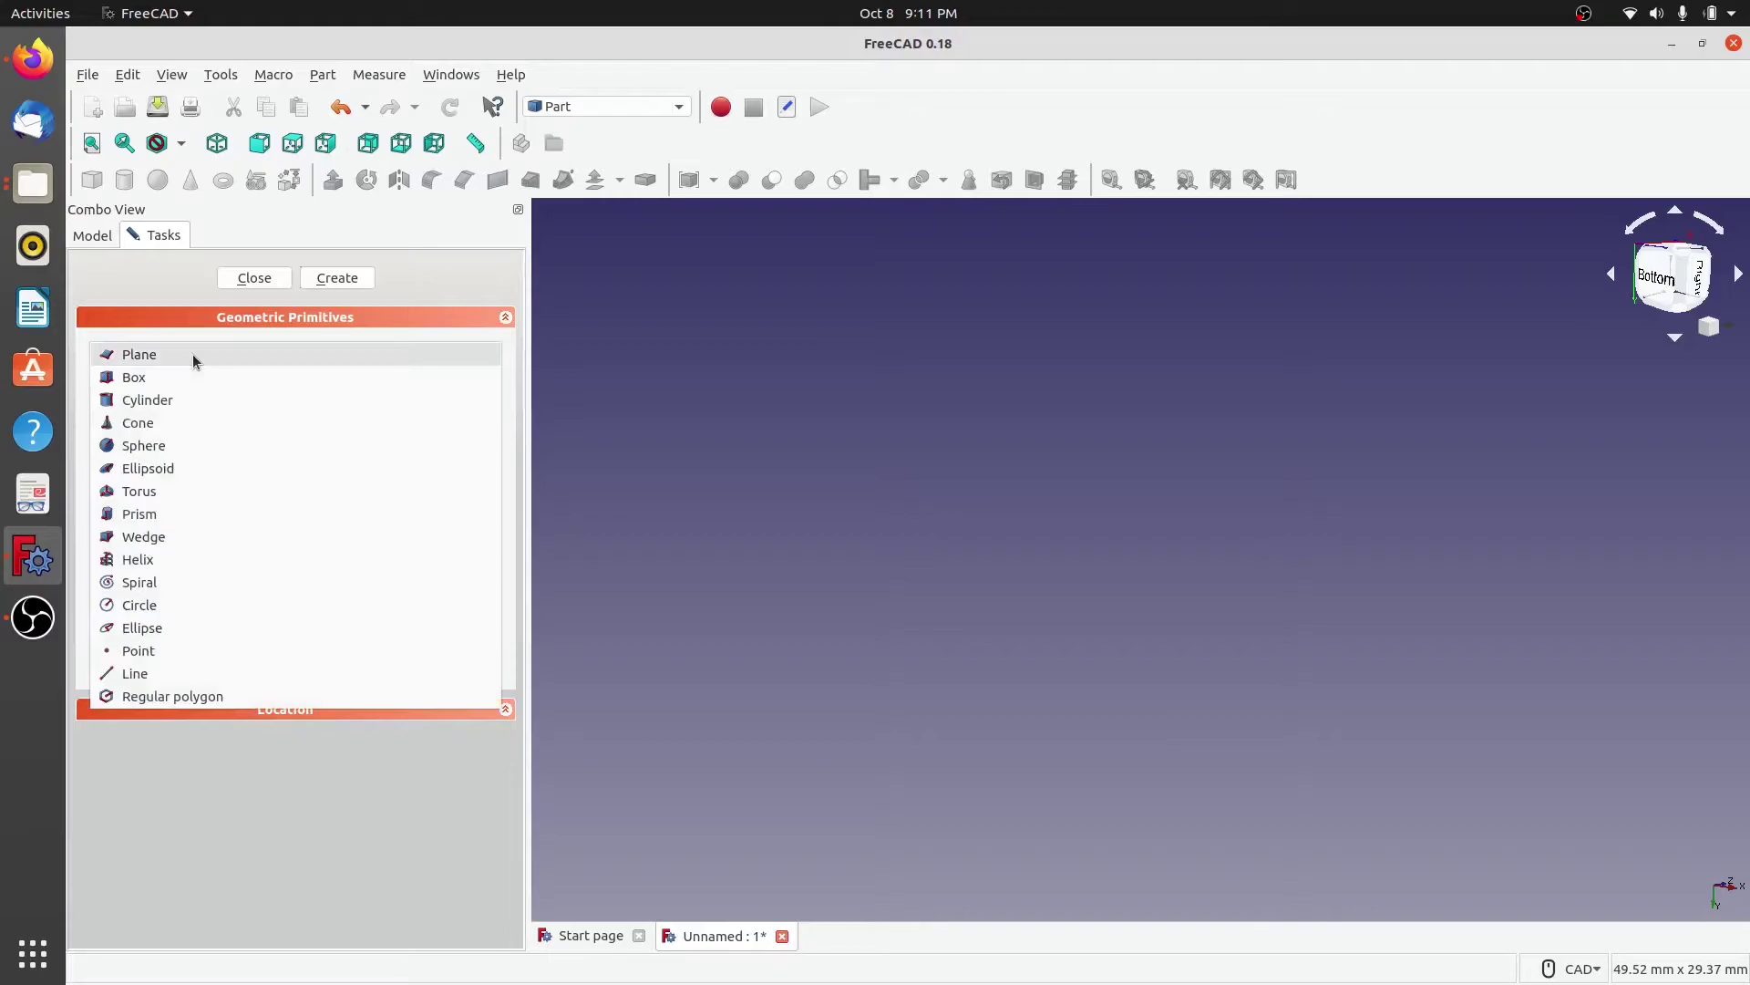
click(141, 606)
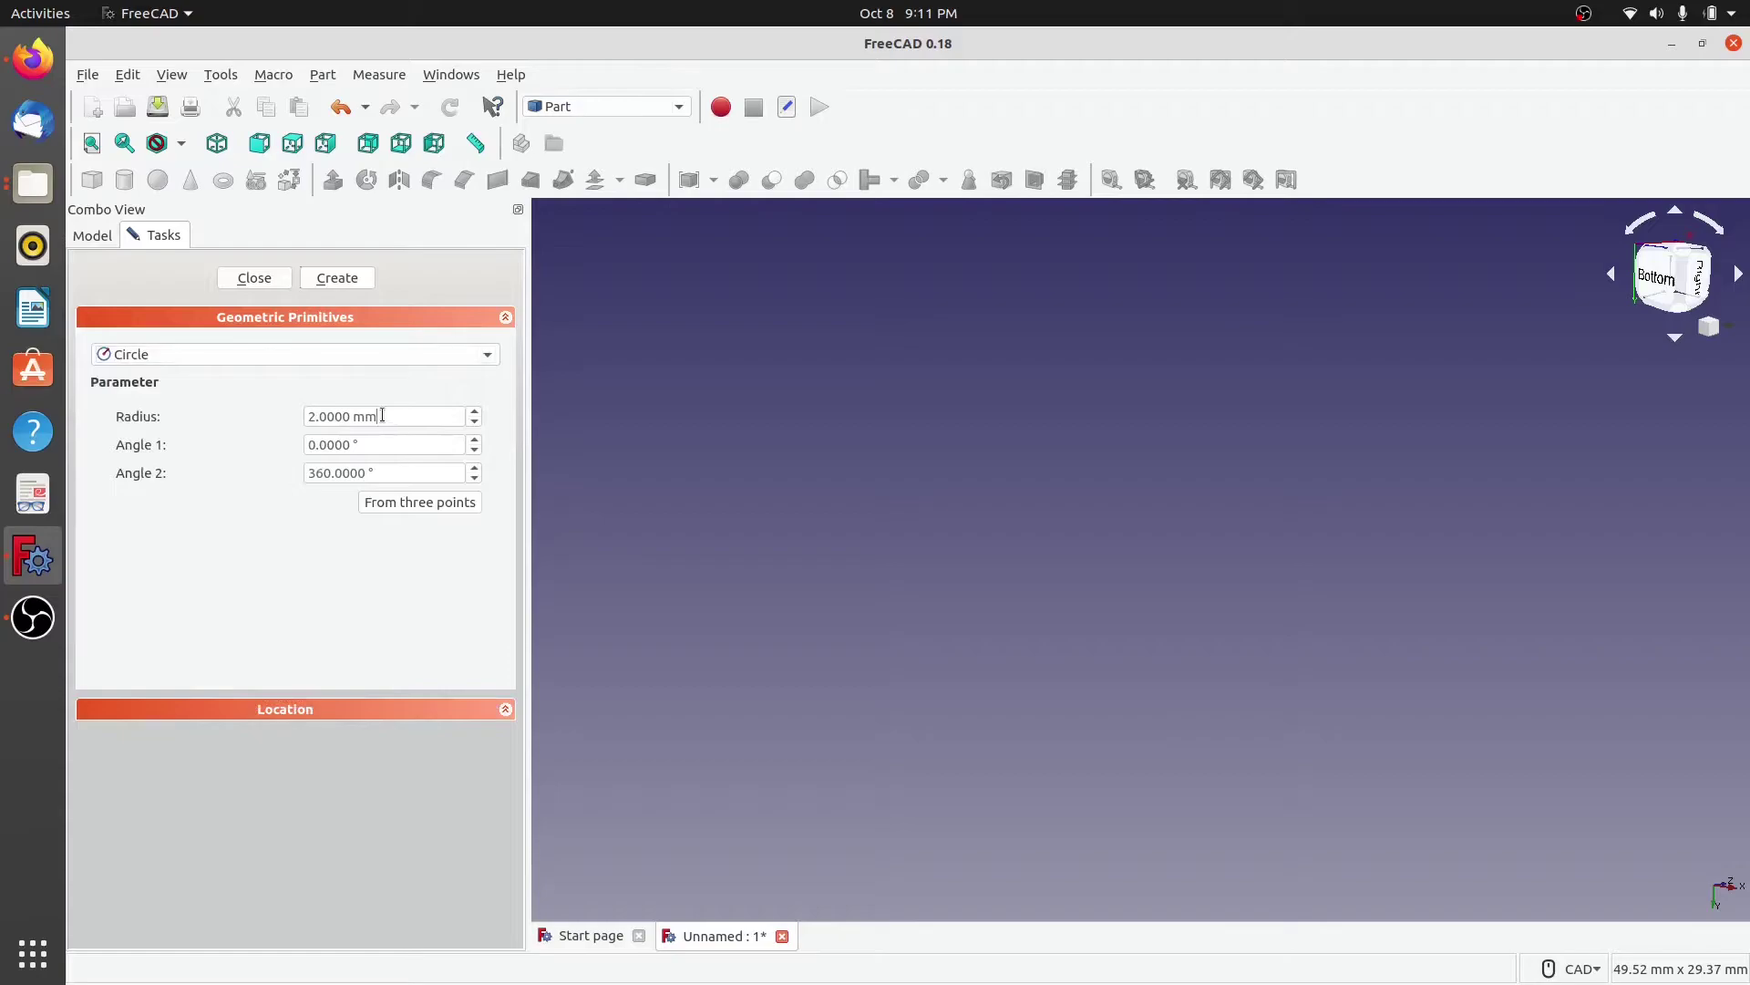
drag(394, 415, 242, 407)
text(250)
key(BackSpace)
key(BackSpace)
key(BackSpace)
text(150)
click(336, 279)
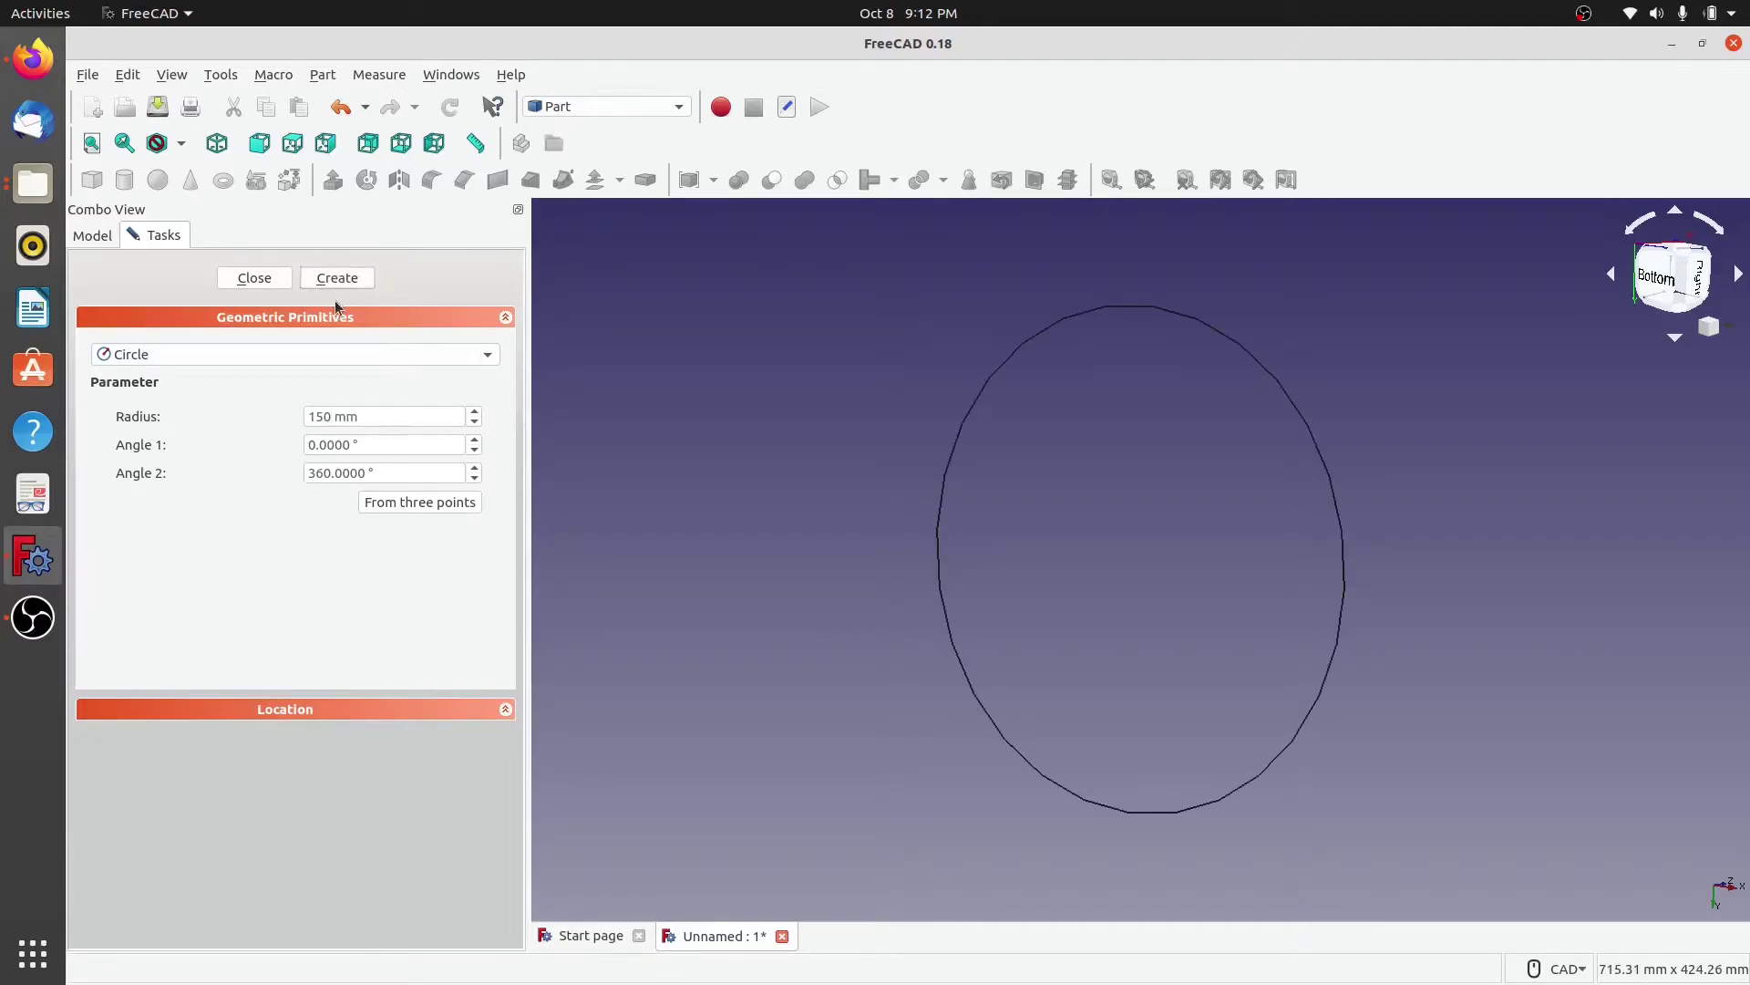
Step: Create a second, concentric circle with a radius of 140 mm
scroll(873, 565, down, 4)
scroll(873, 565, up, 2)
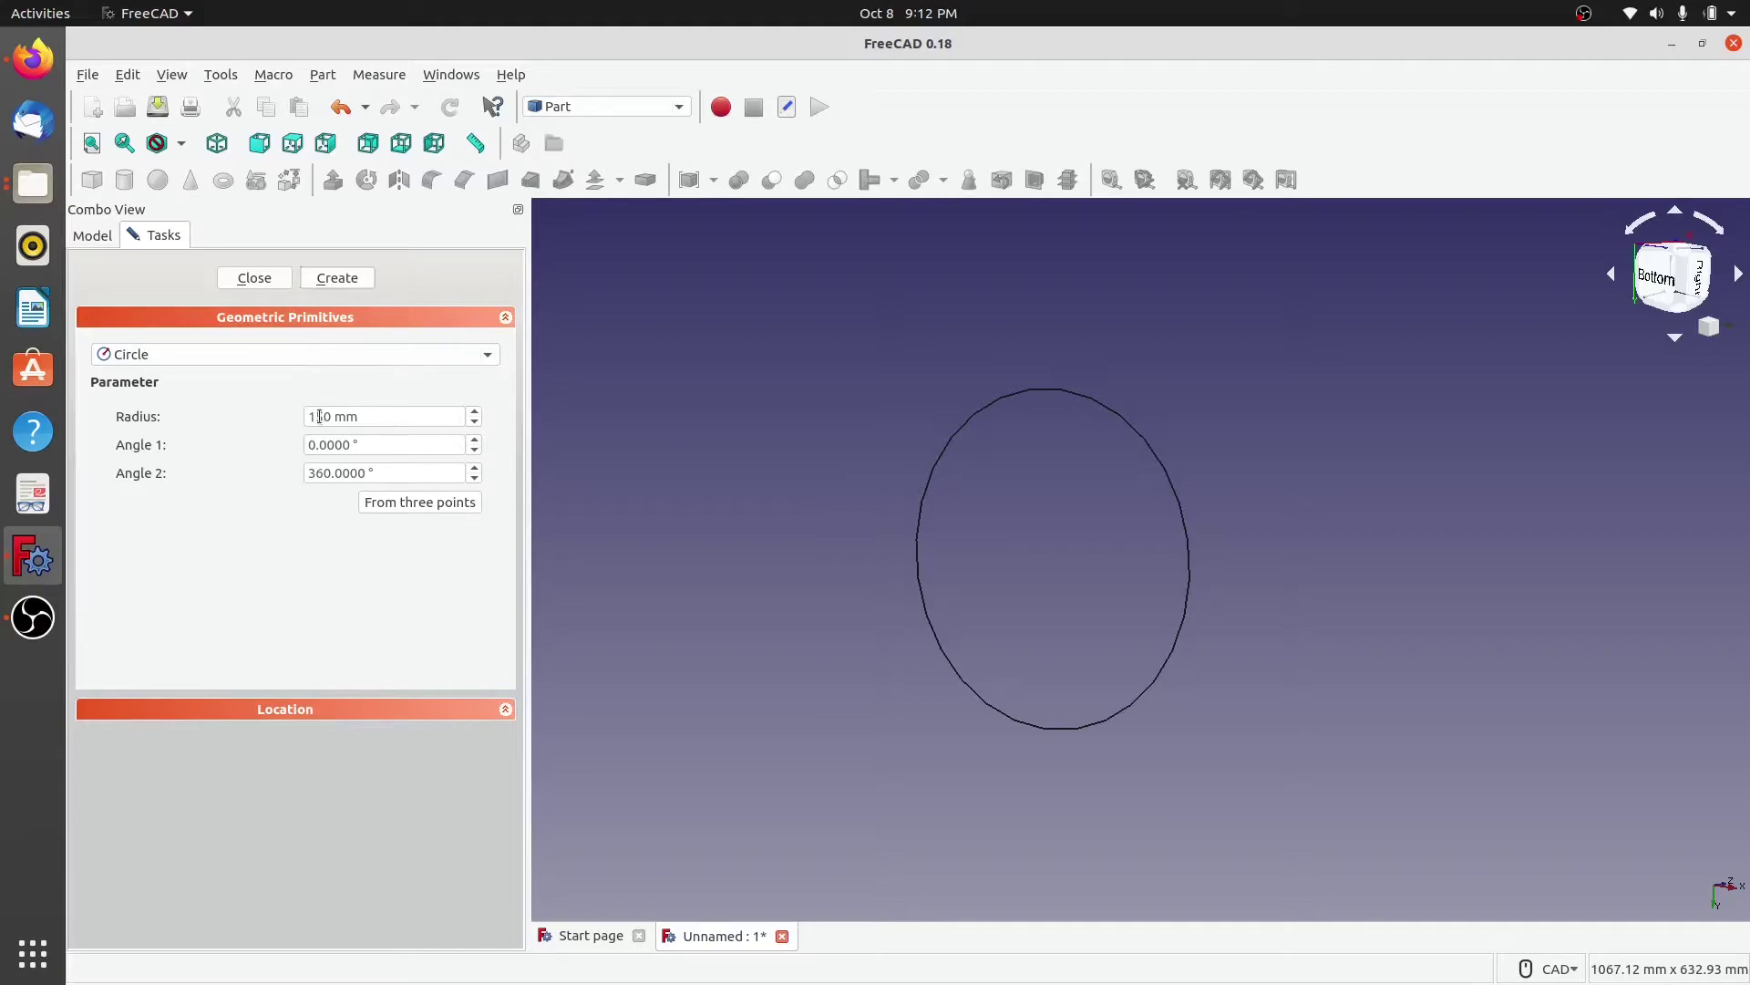
drag(321, 418, 315, 416)
text(4)
click(343, 281)
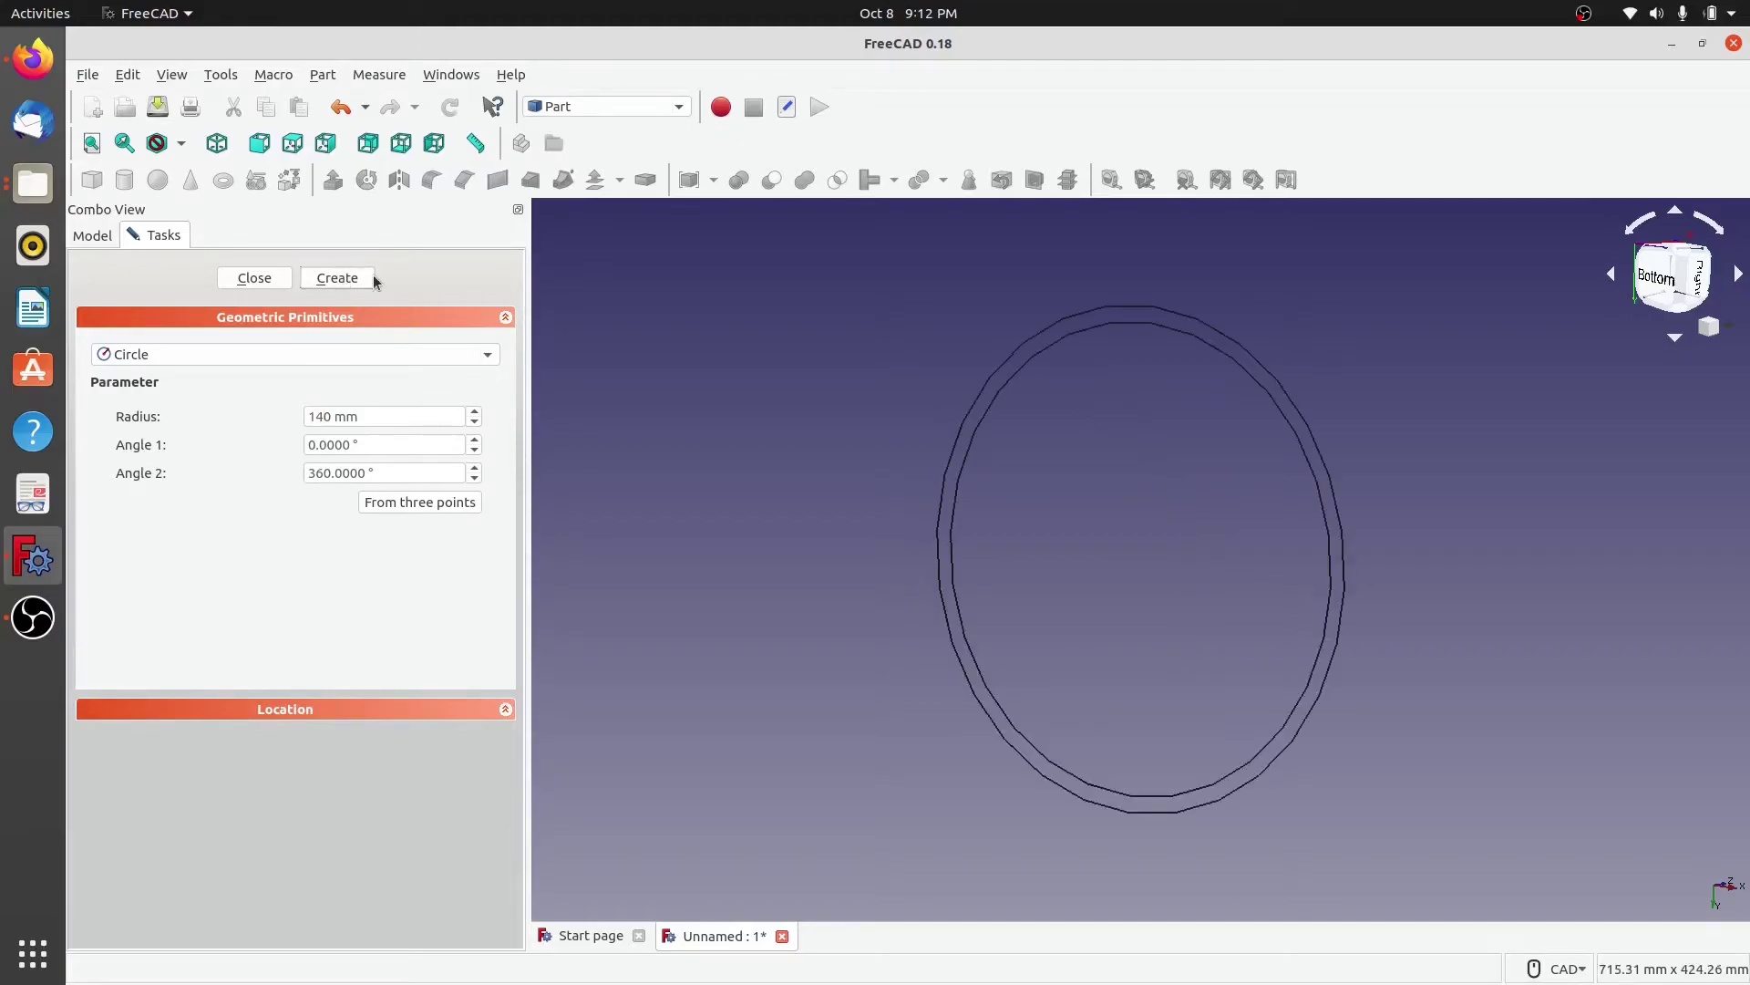
Step: Create a quarter-circle arc with a 225 mm radius, an end angle of 90° and direction X, and finish adding primitives
scroll(860, 708, up, 3)
scroll(861, 707, down, 5)
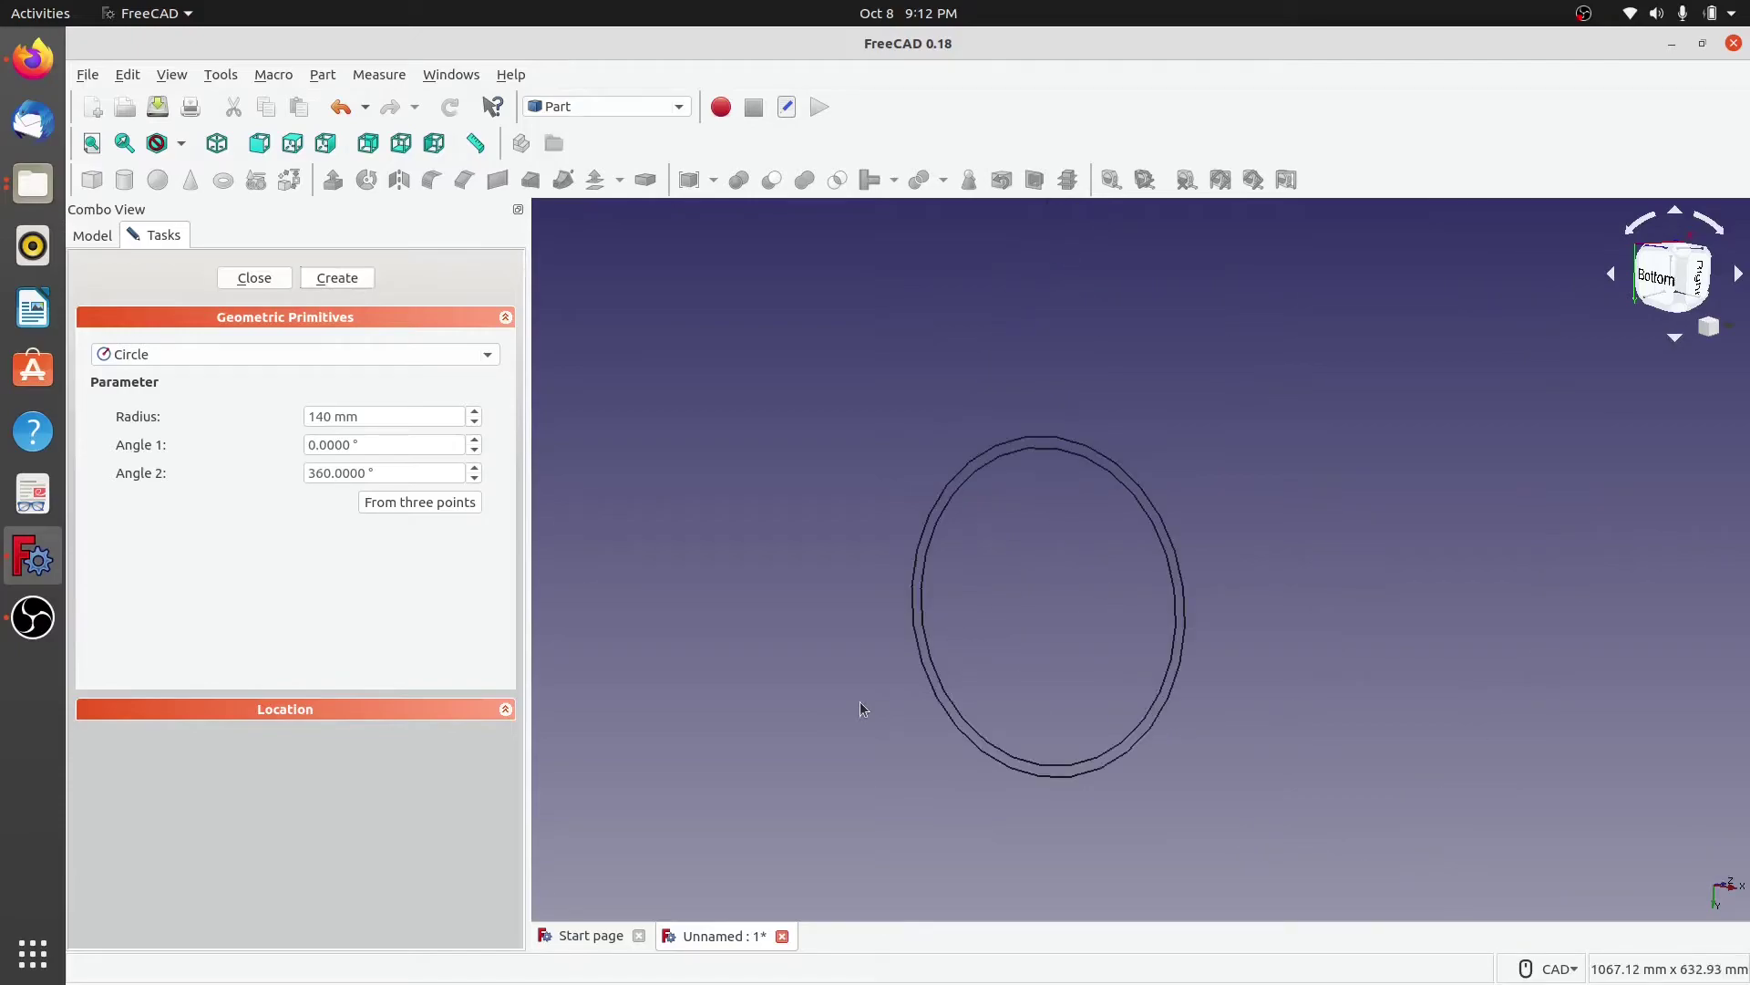
middle_drag(859, 657, 1406, 336)
middle_drag(1103, 672, 973, 547)
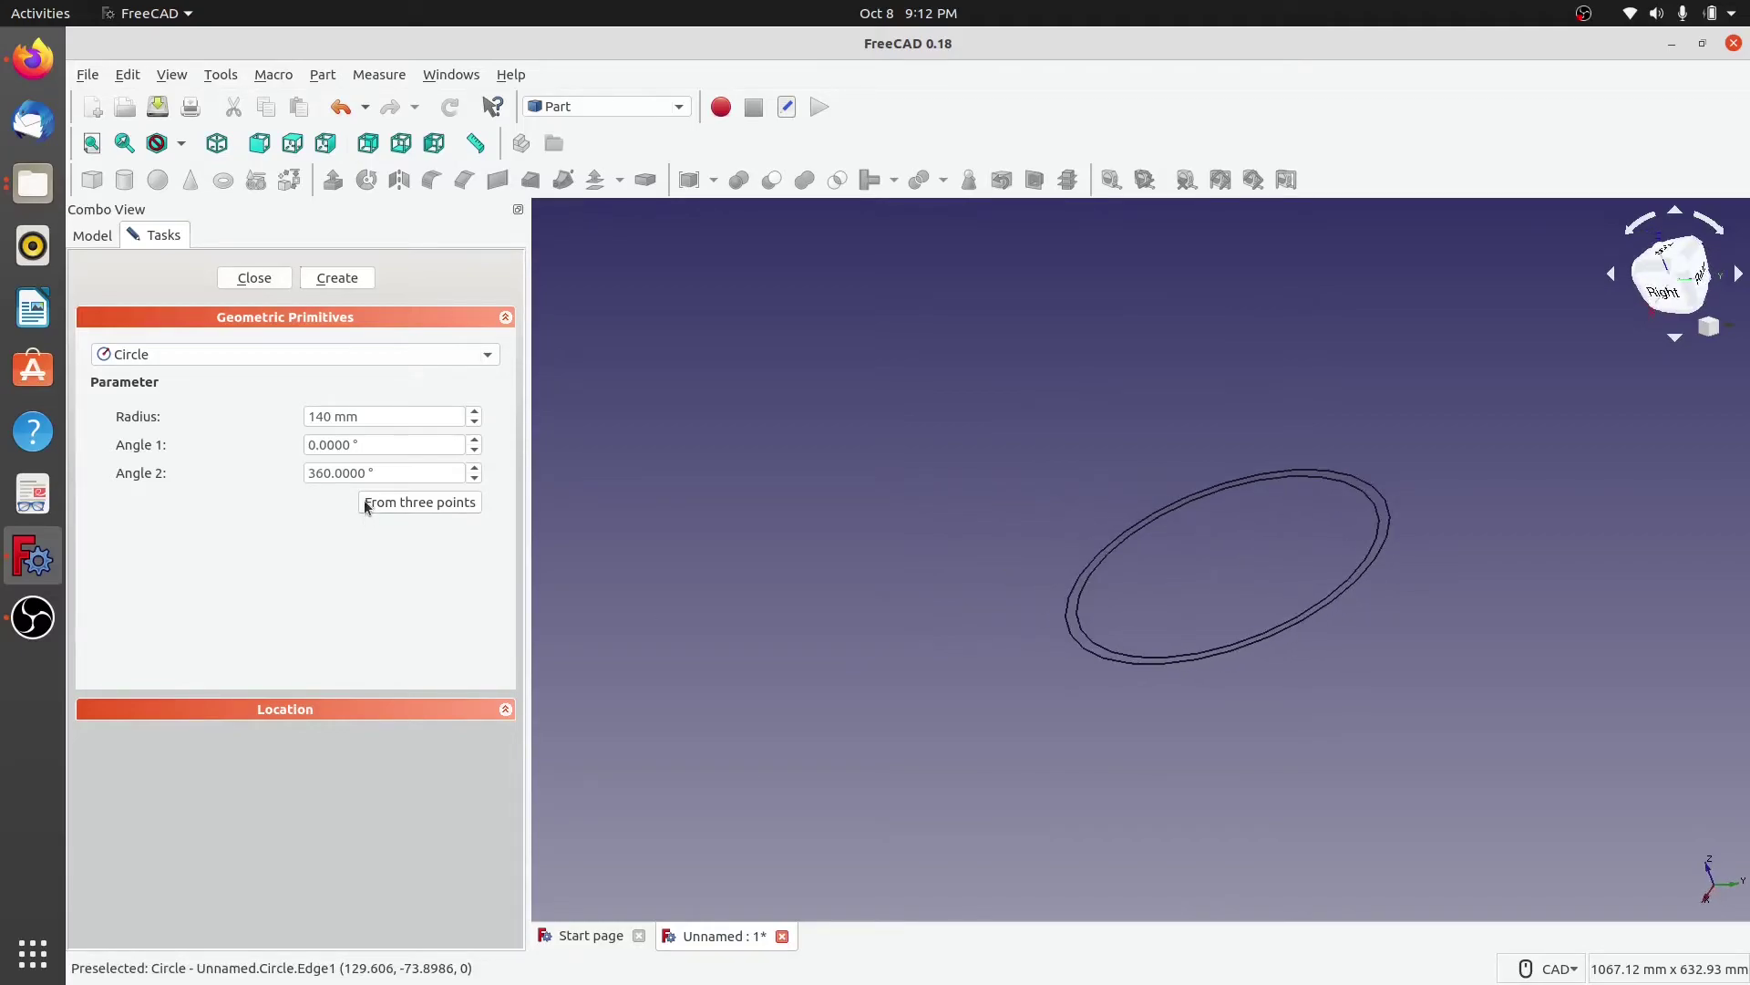
click(505, 708)
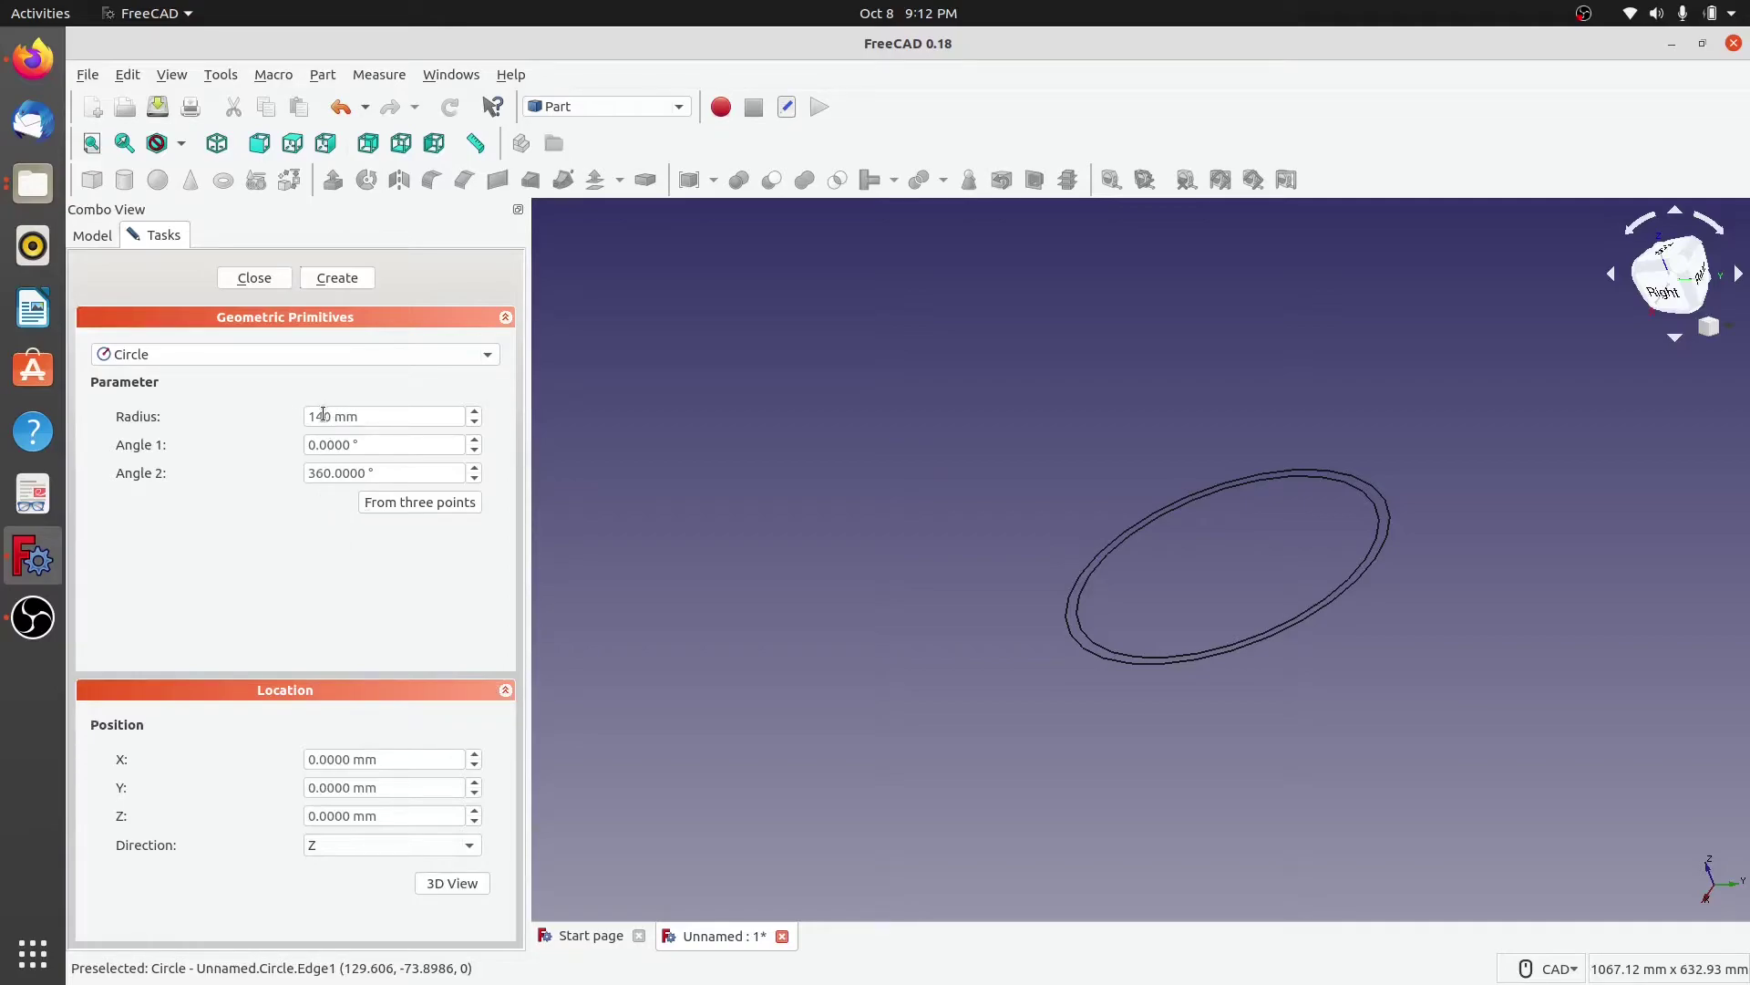
drag(323, 415, 298, 417)
text(225)
key(Delete)
drag(321, 473, 242, 461)
text(9)
click(361, 846)
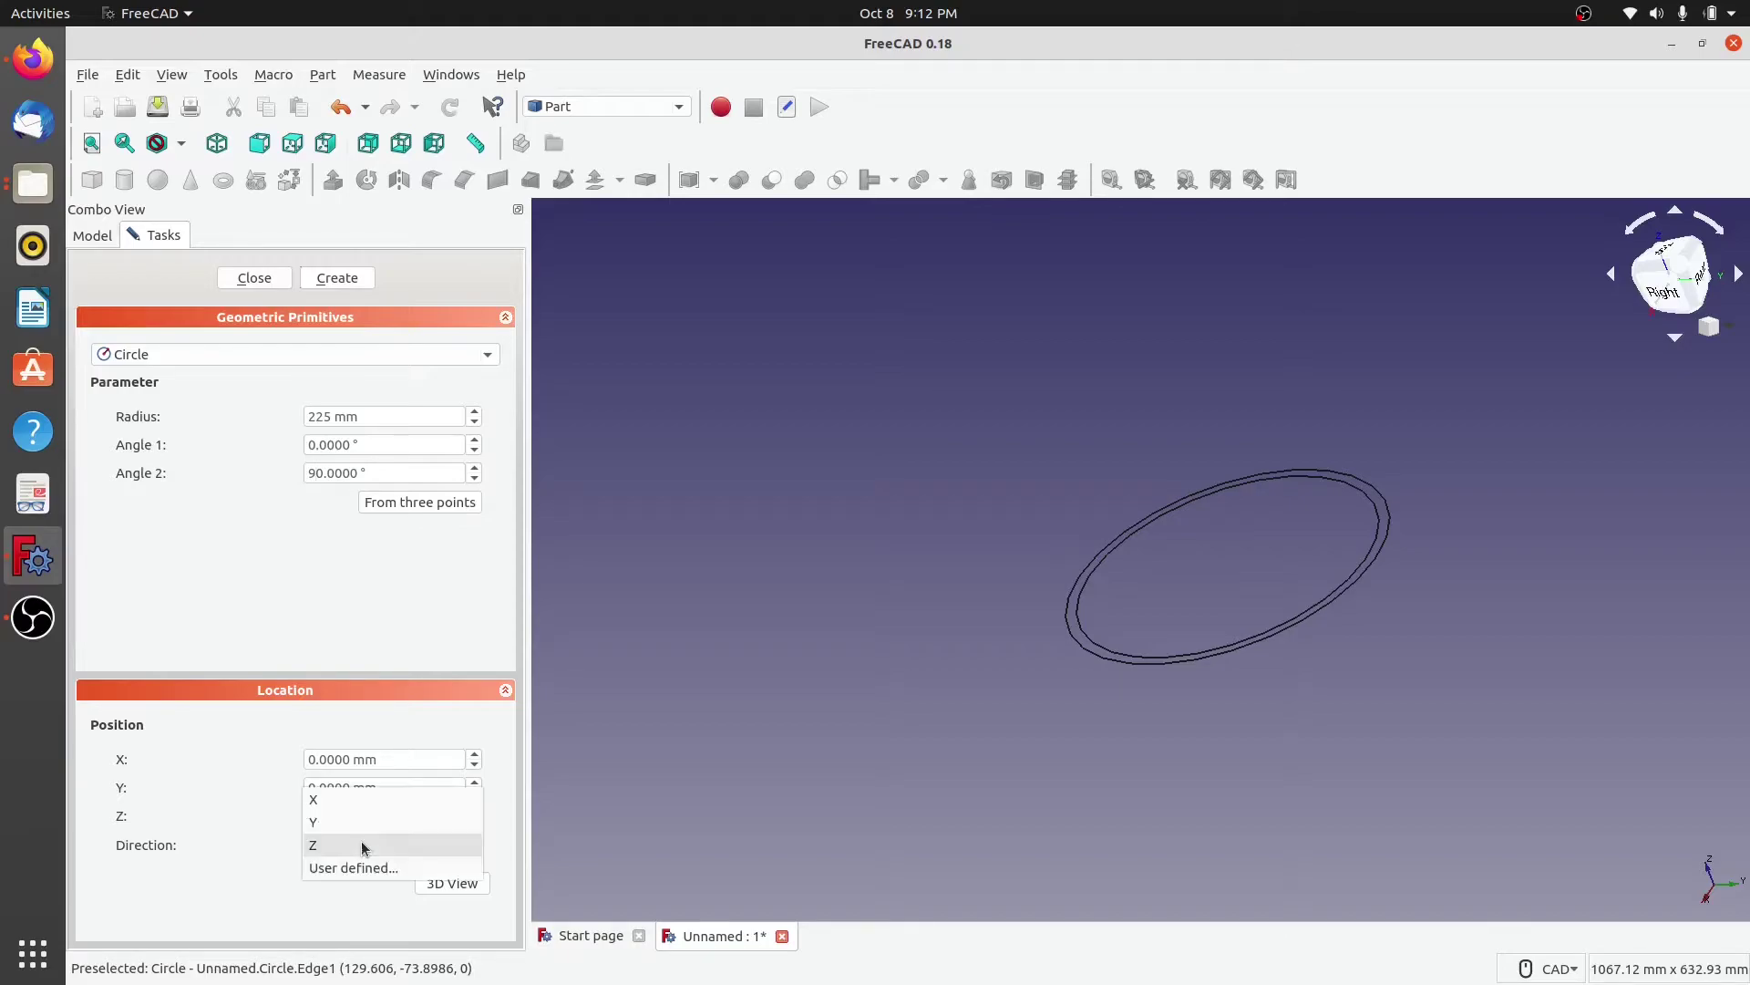
click(336, 801)
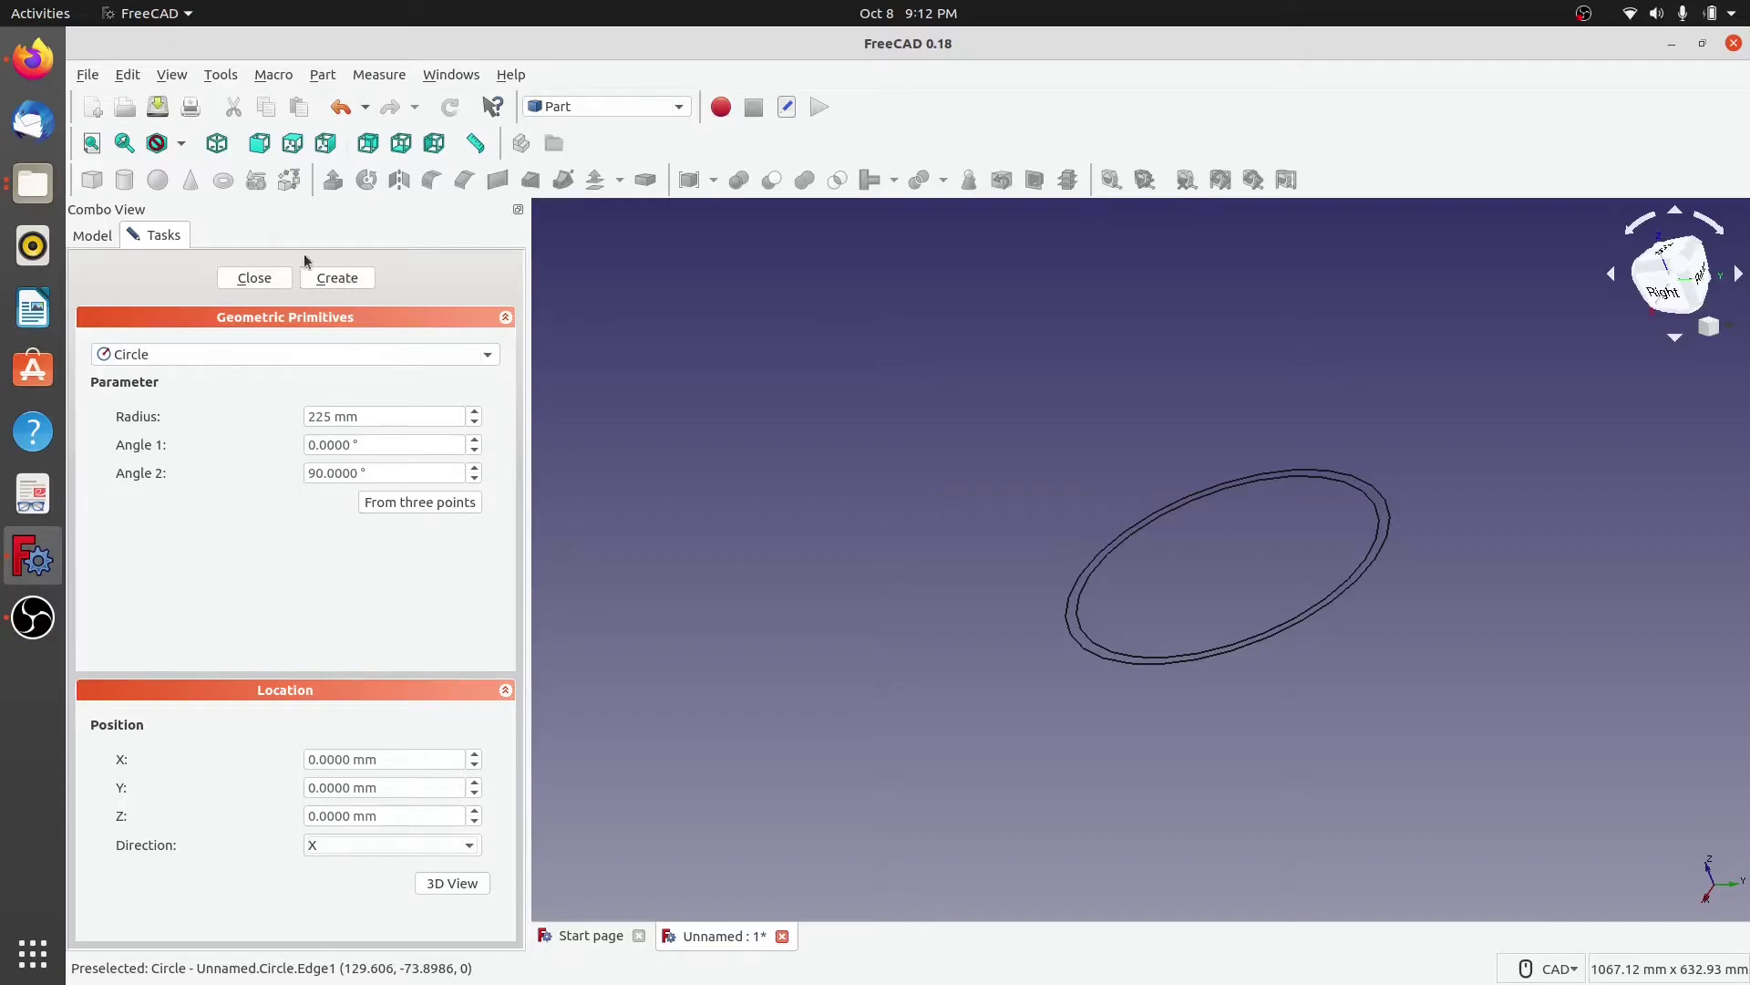
click(337, 277)
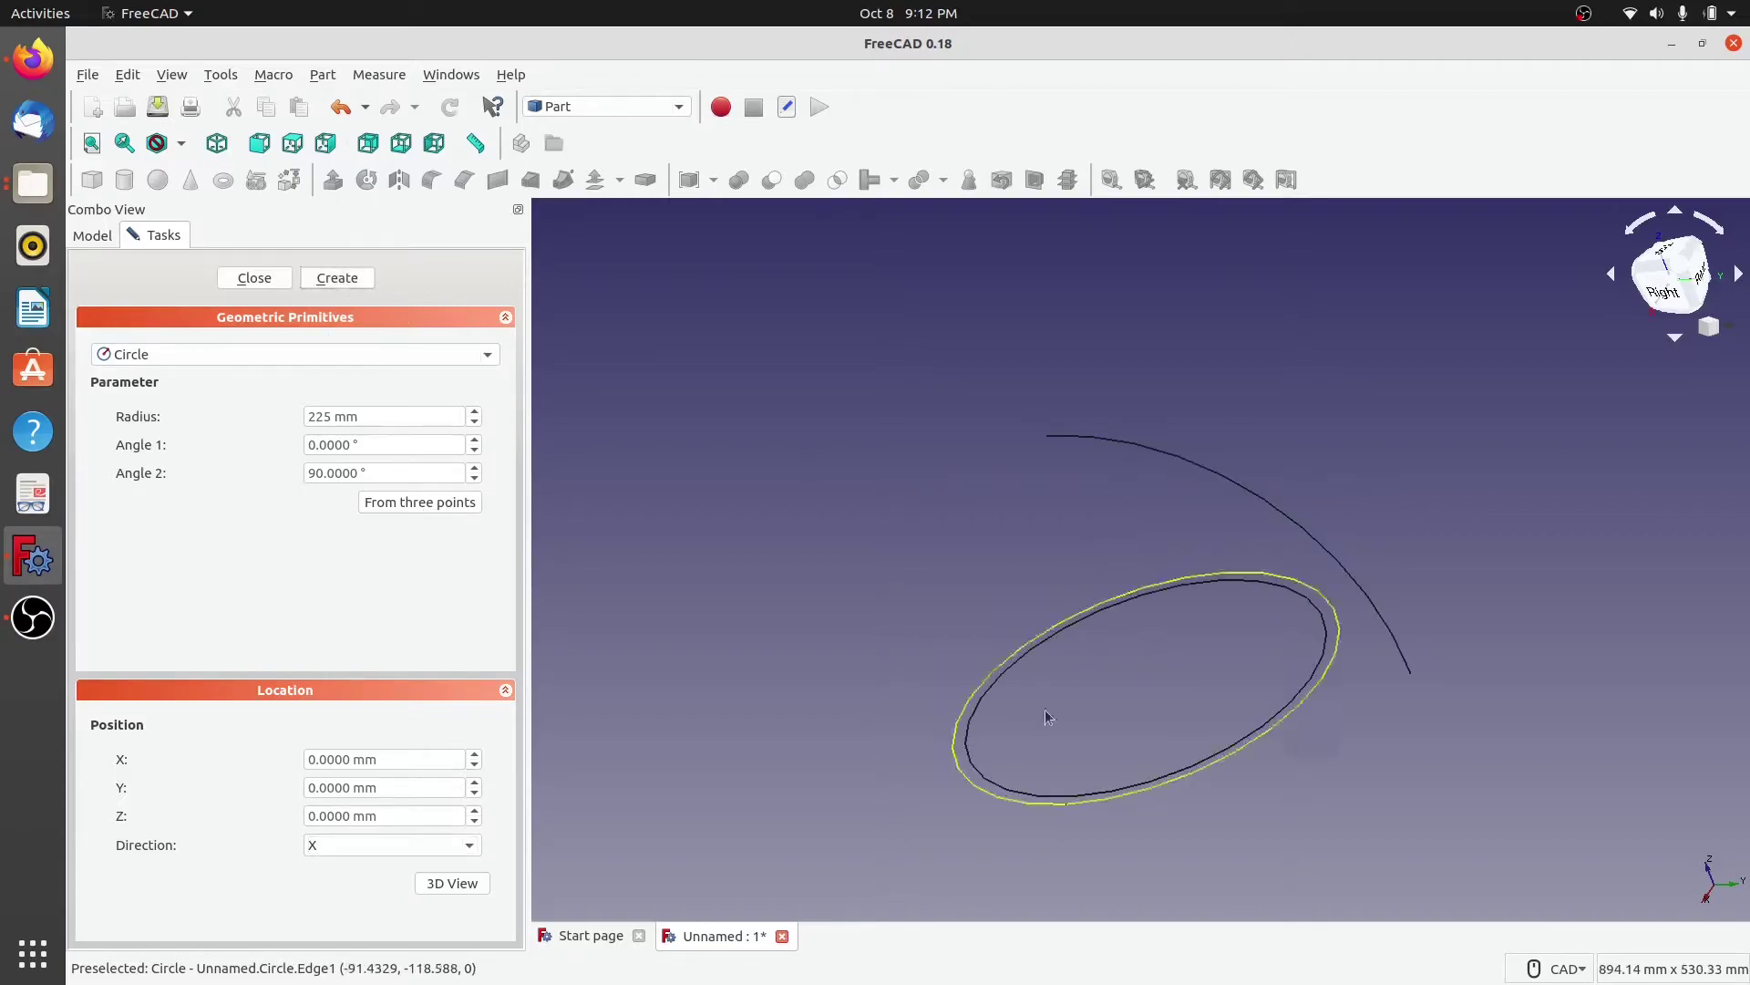
middle_drag(859, 730, 985, 658)
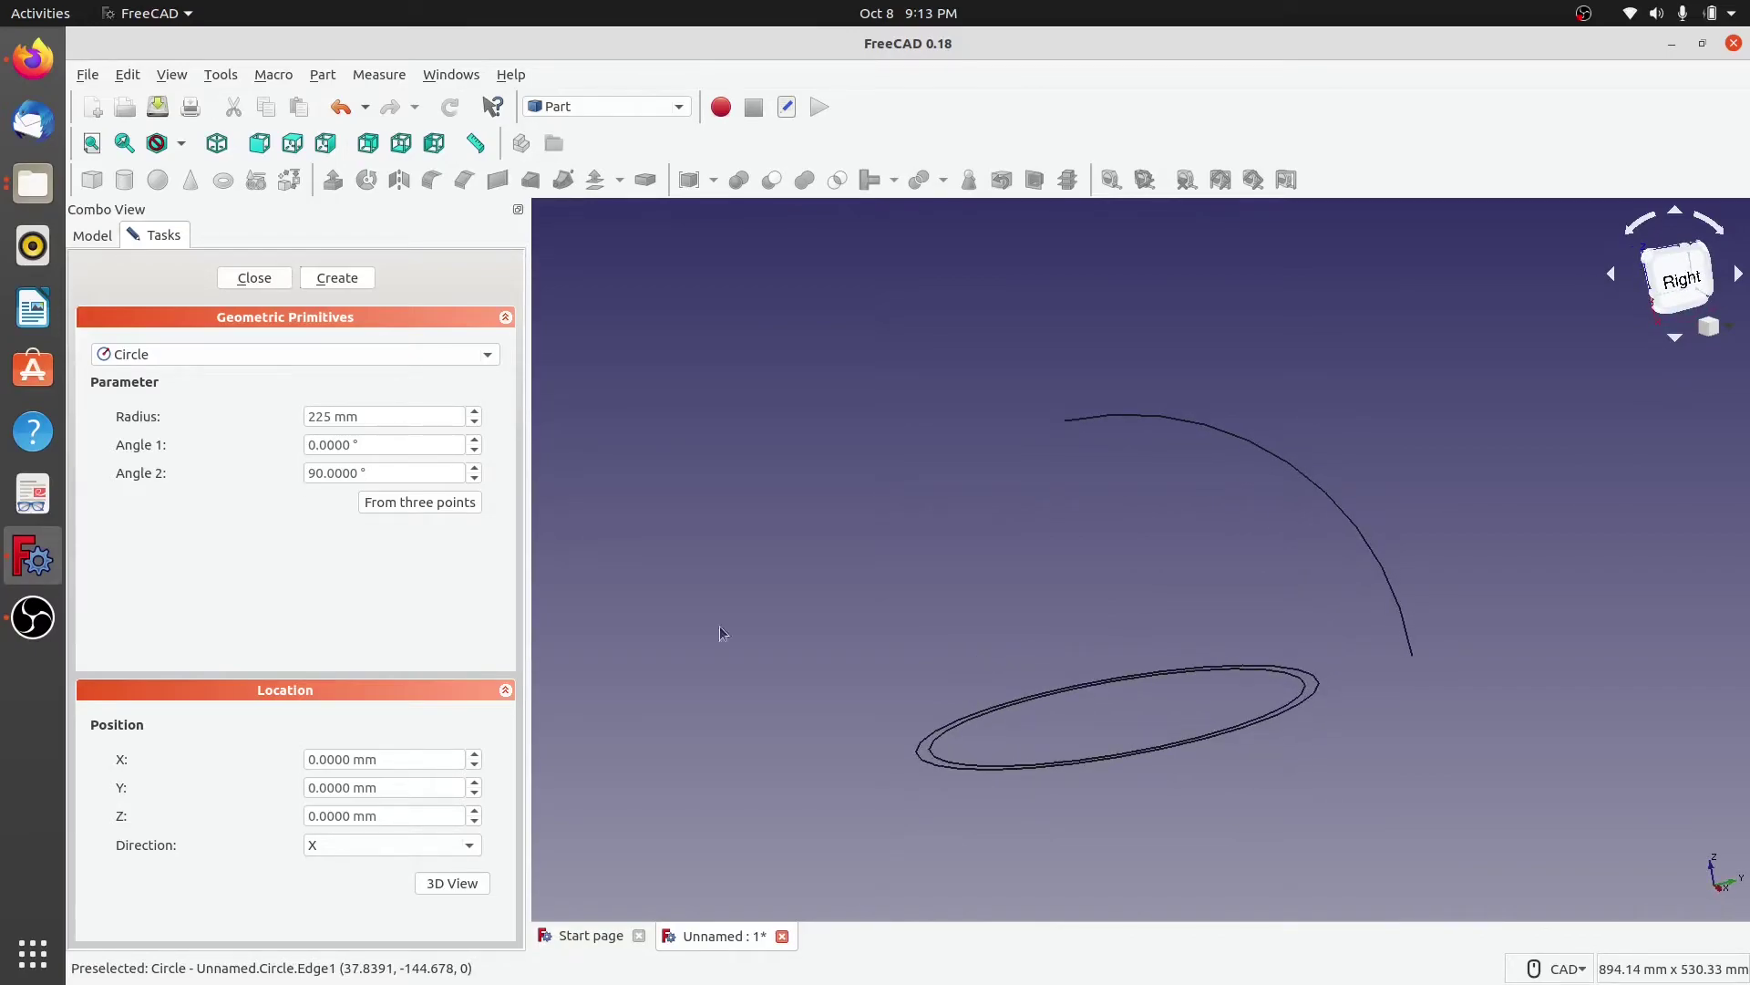
click(248, 280)
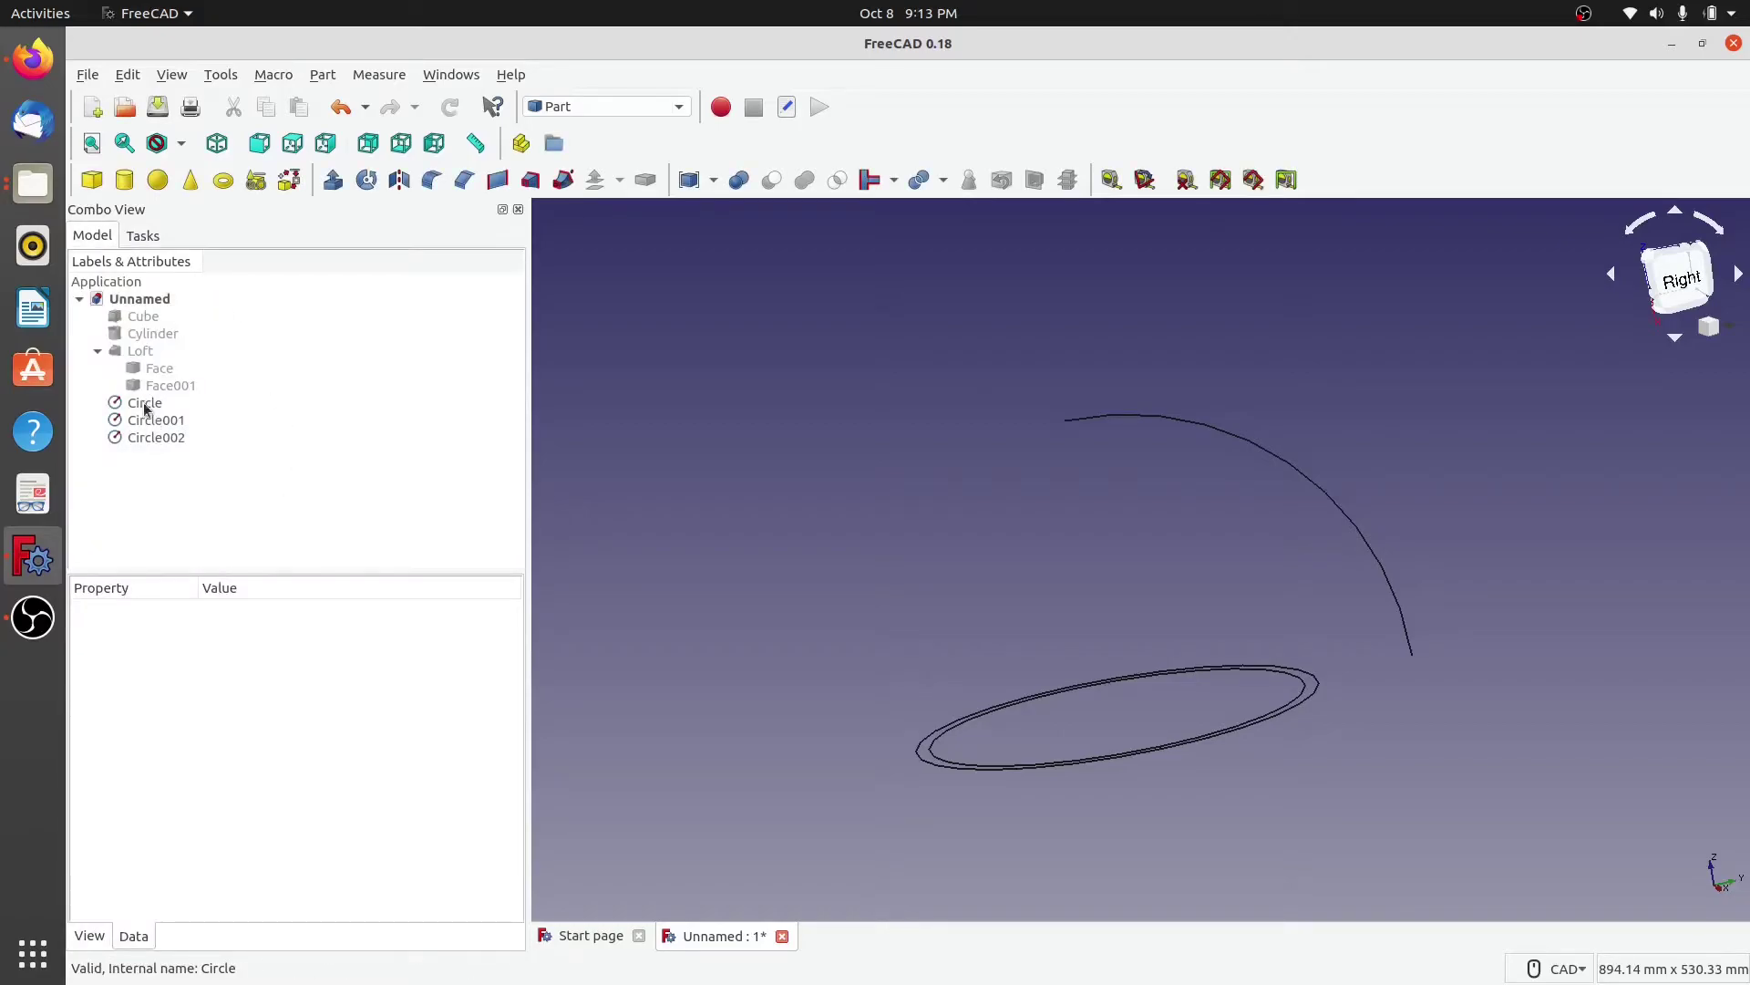
Step: Set the y position of the arc Circle002 to -225 mm
click(149, 435)
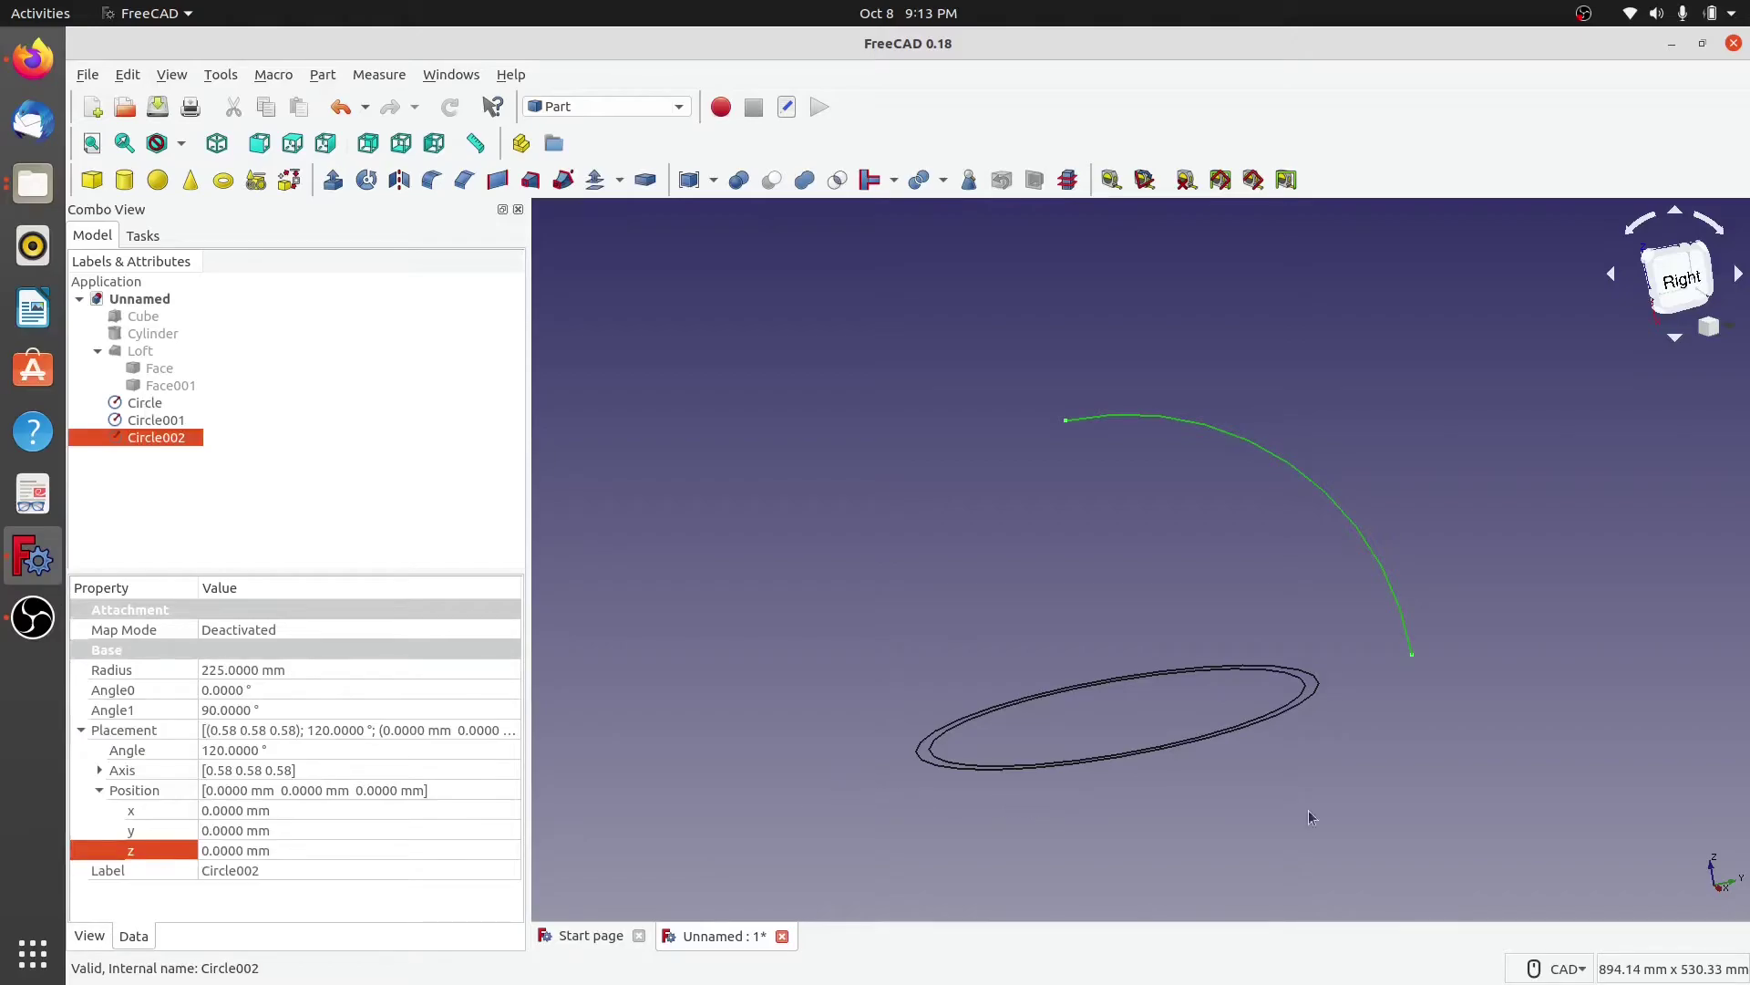
middle_drag(1249, 772, 1185, 674)
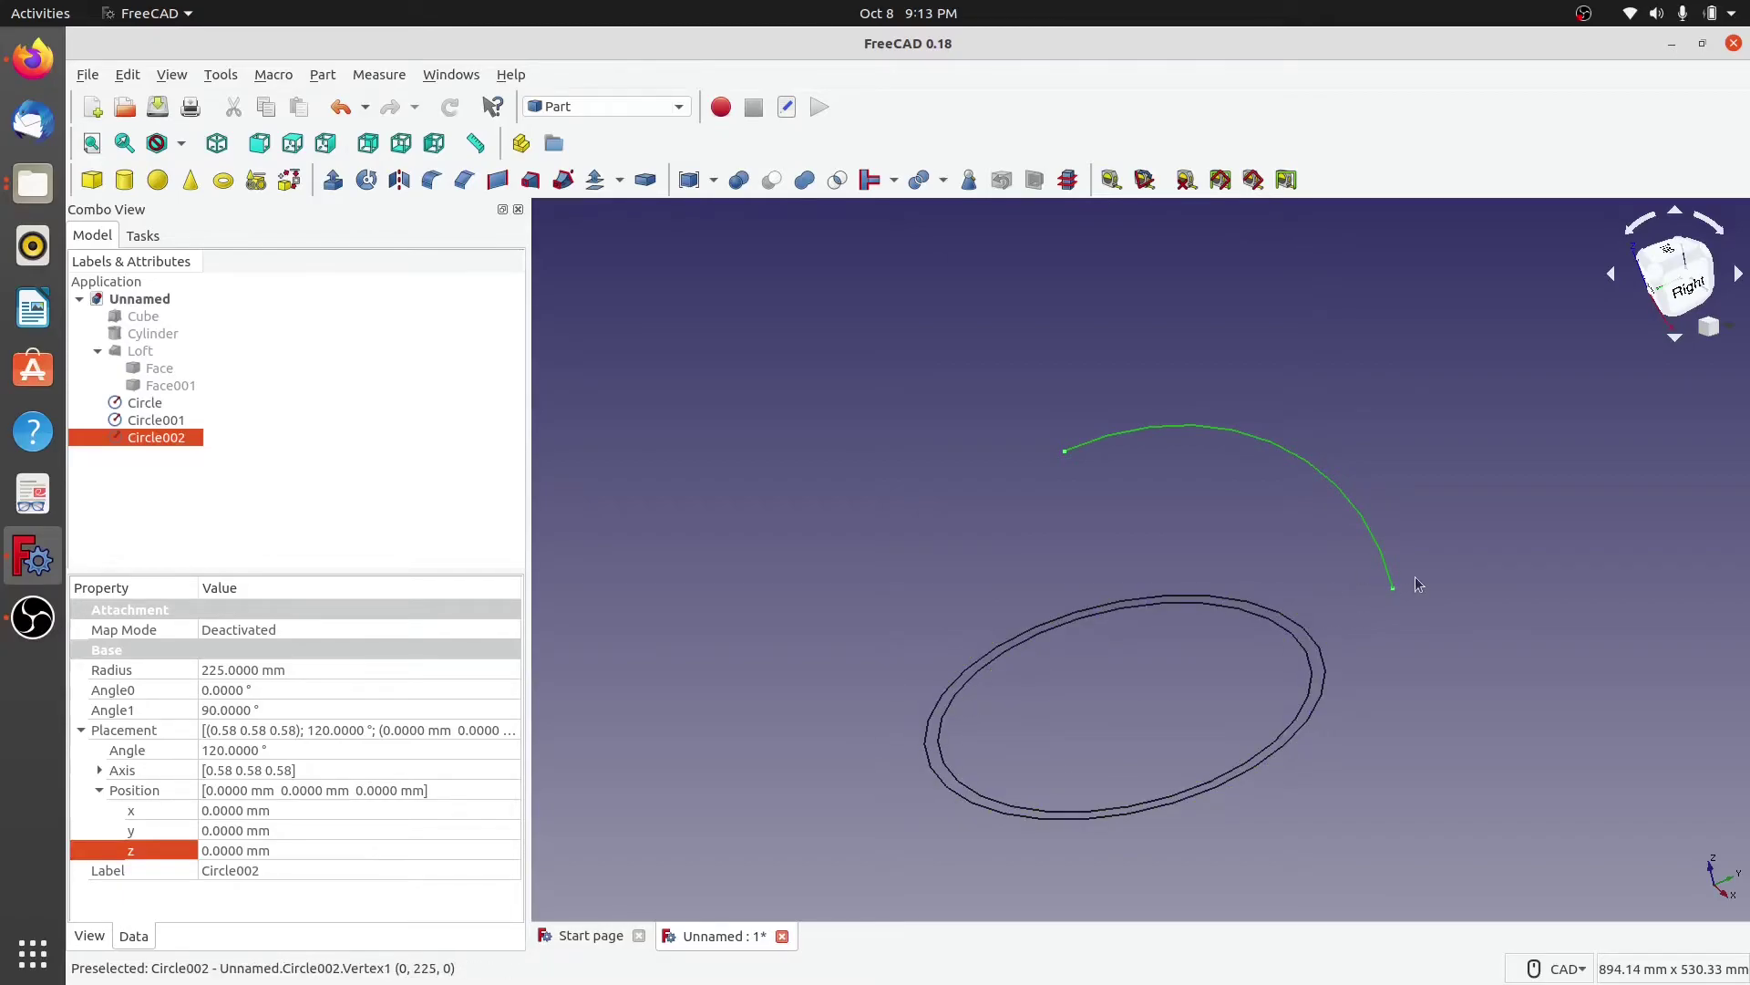
click(305, 831)
text(-225)
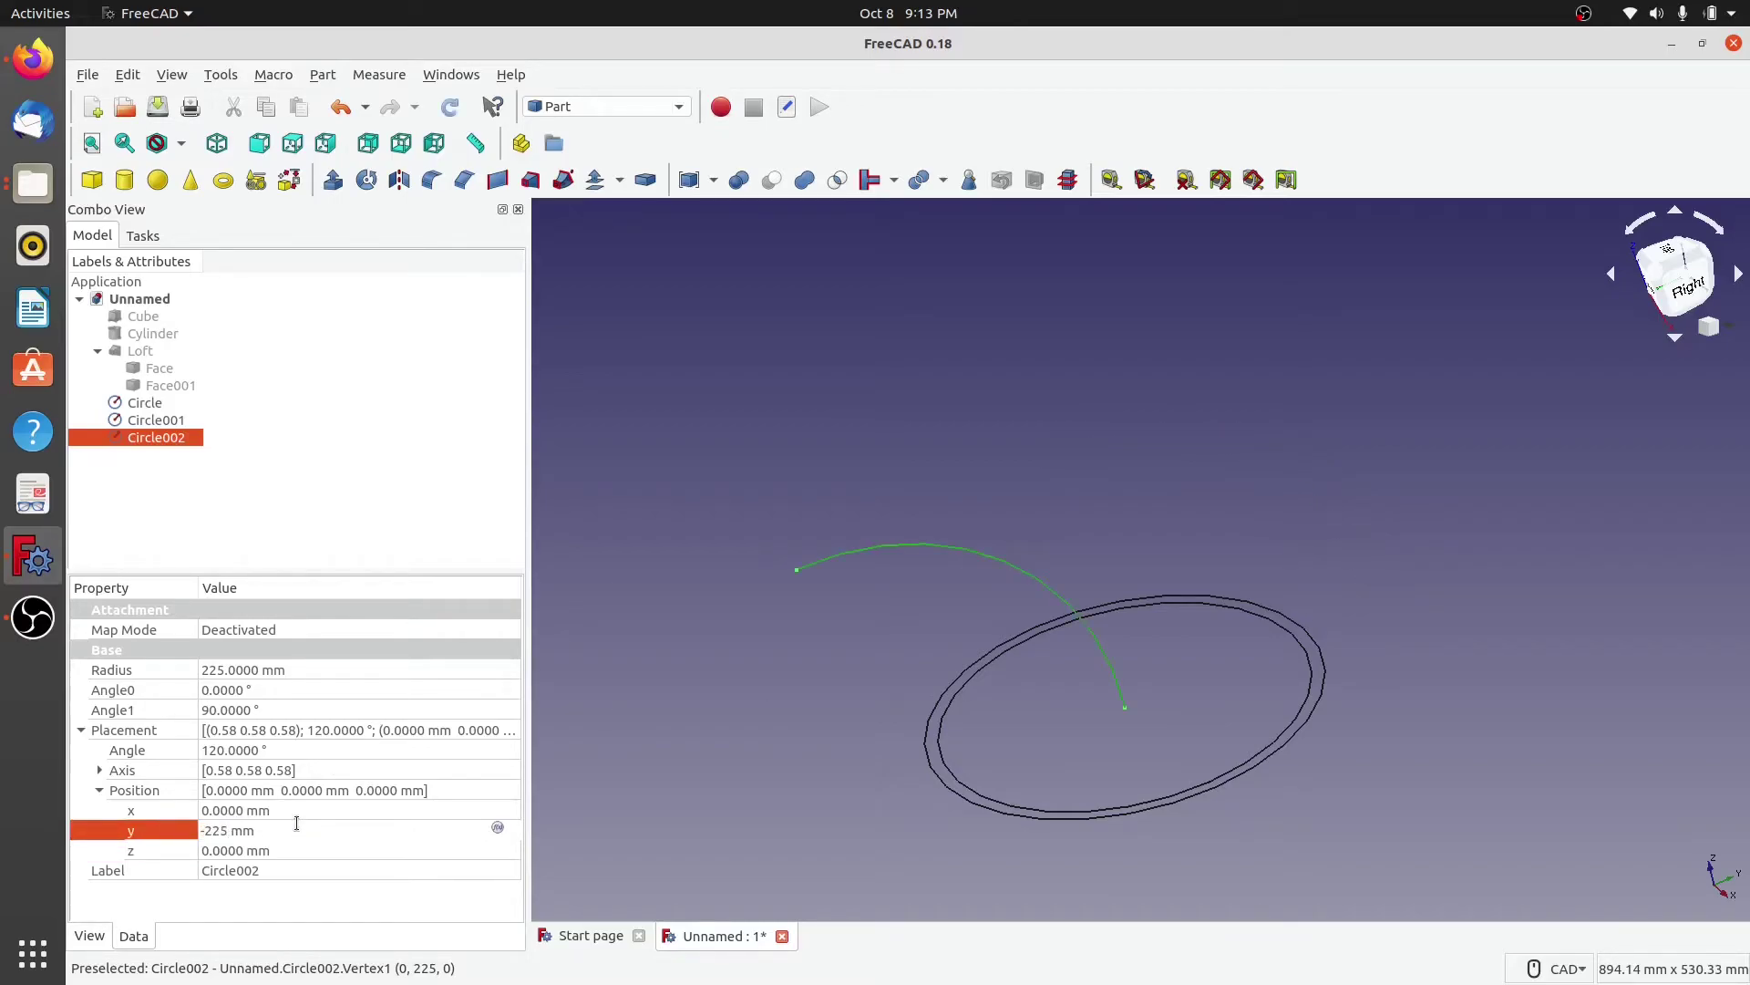
key(Return)
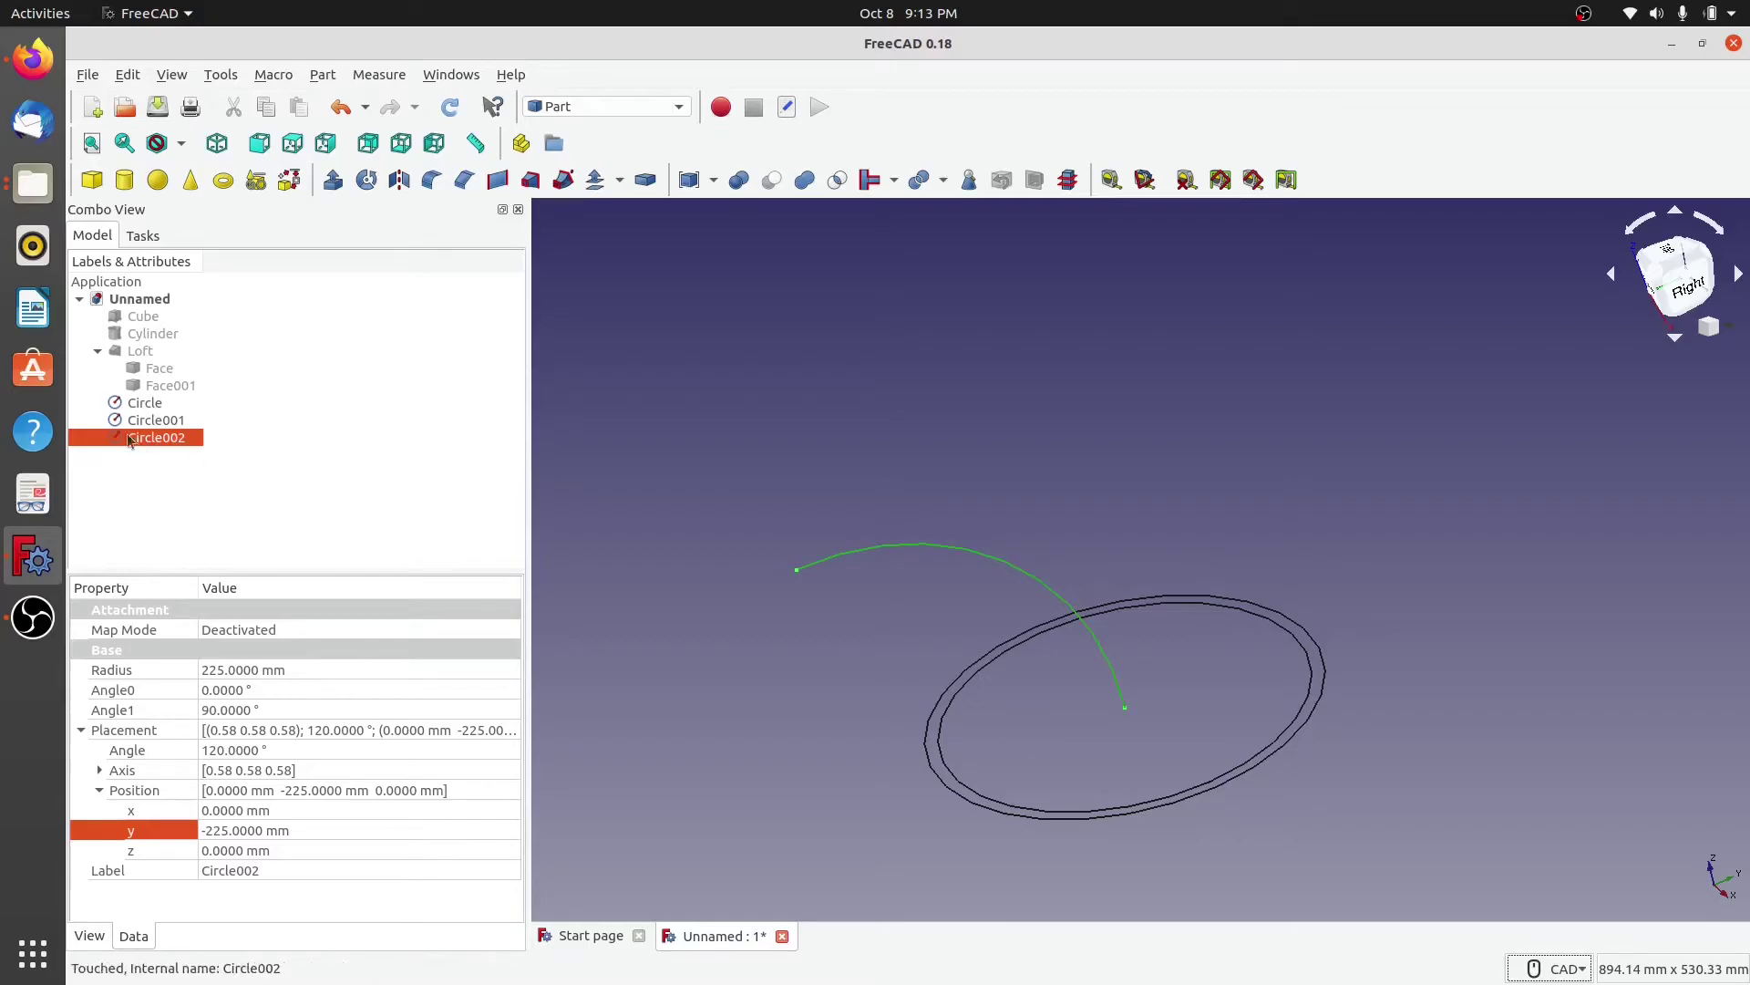
Step: Build one face from the edge of the outer 150 mm circle and another from the edge of the inner 140 mm circle
click(146, 404)
click(289, 180)
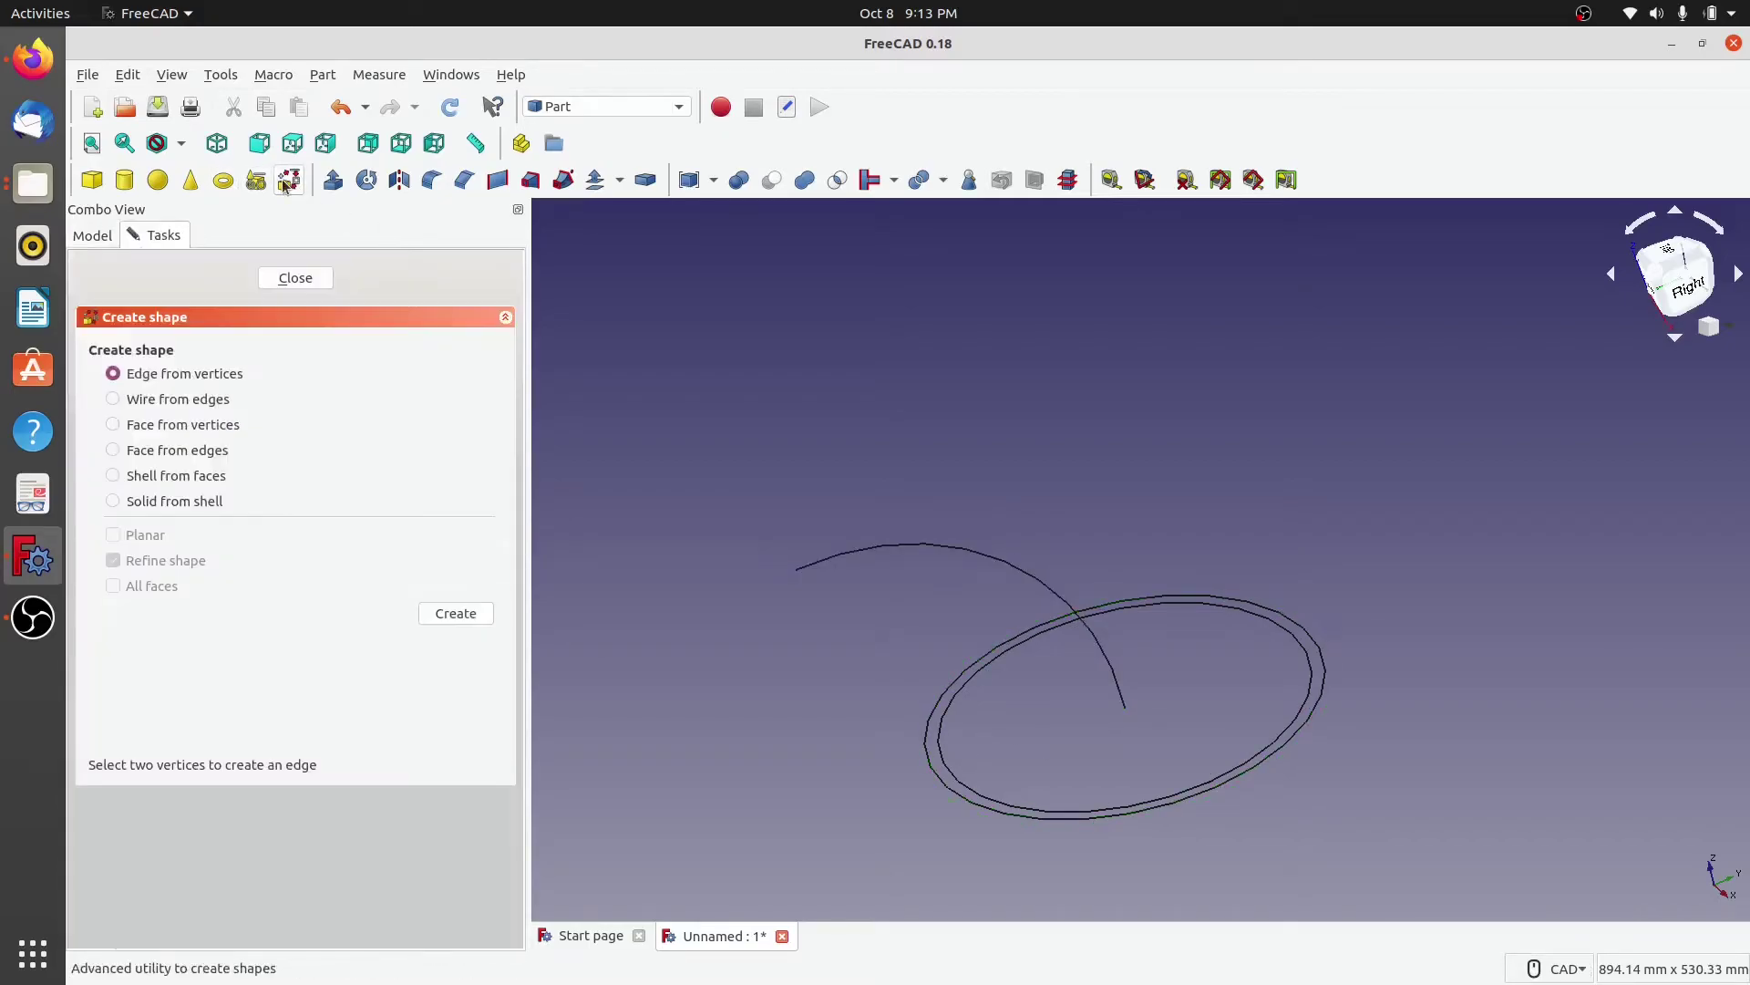
click(114, 452)
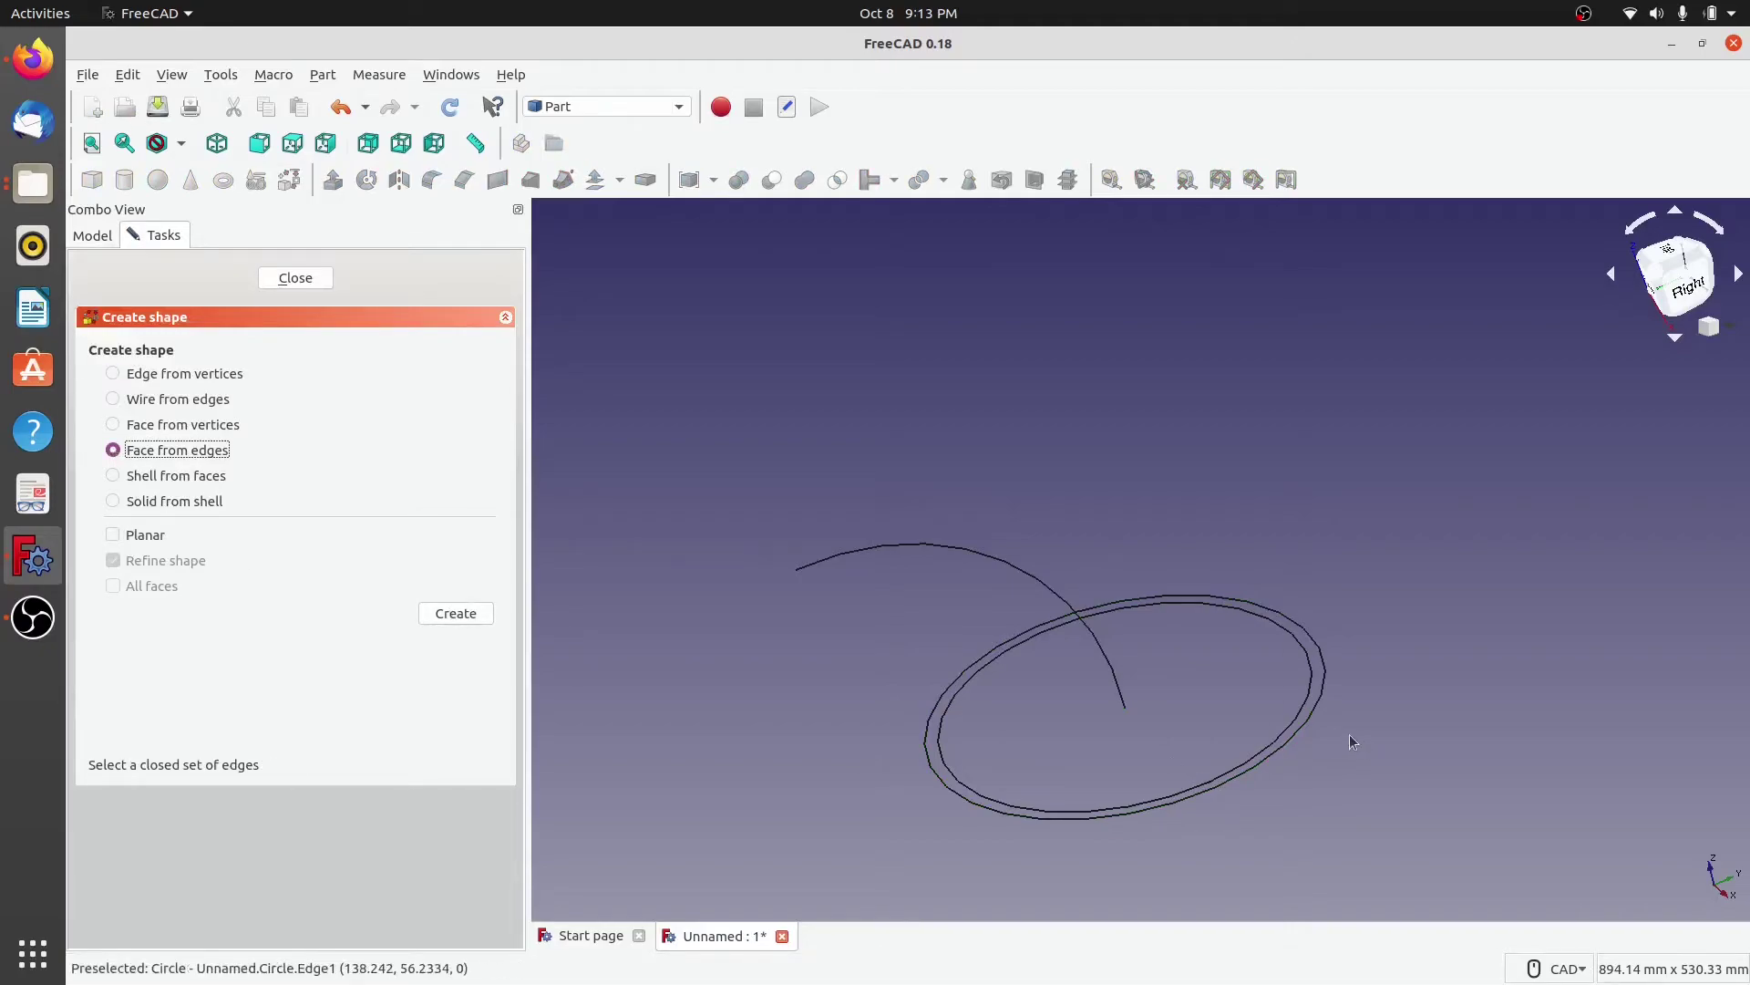
click(1303, 726)
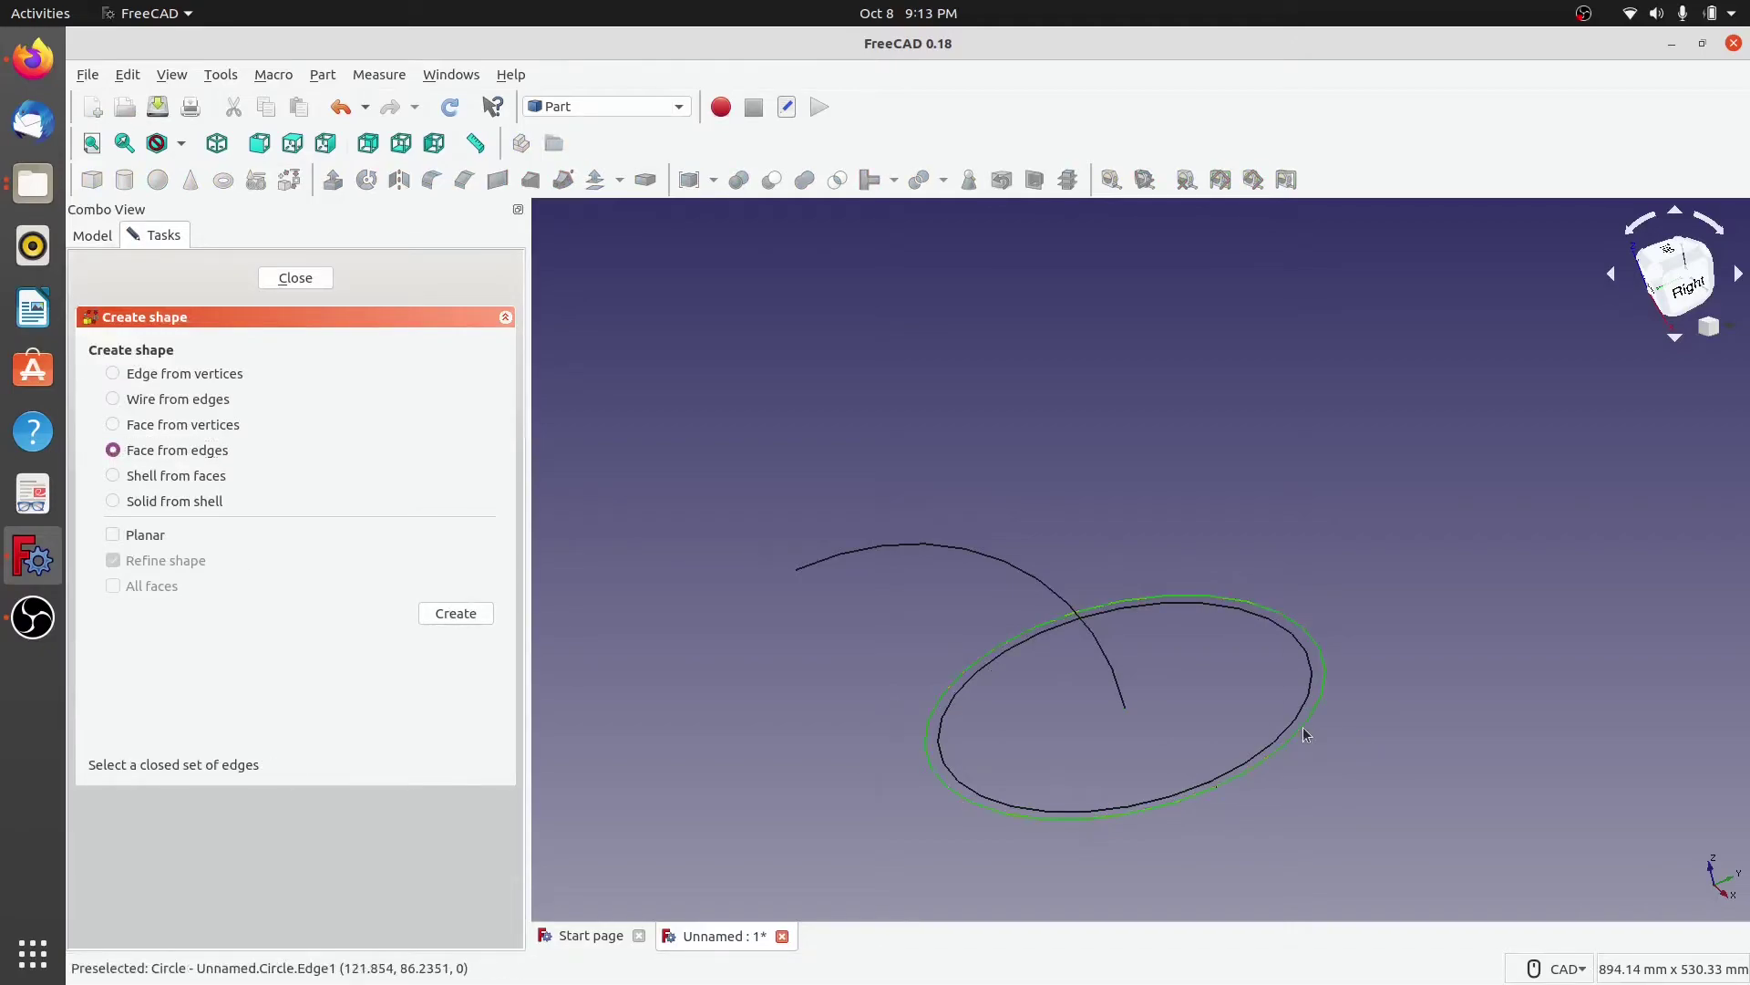
click(456, 614)
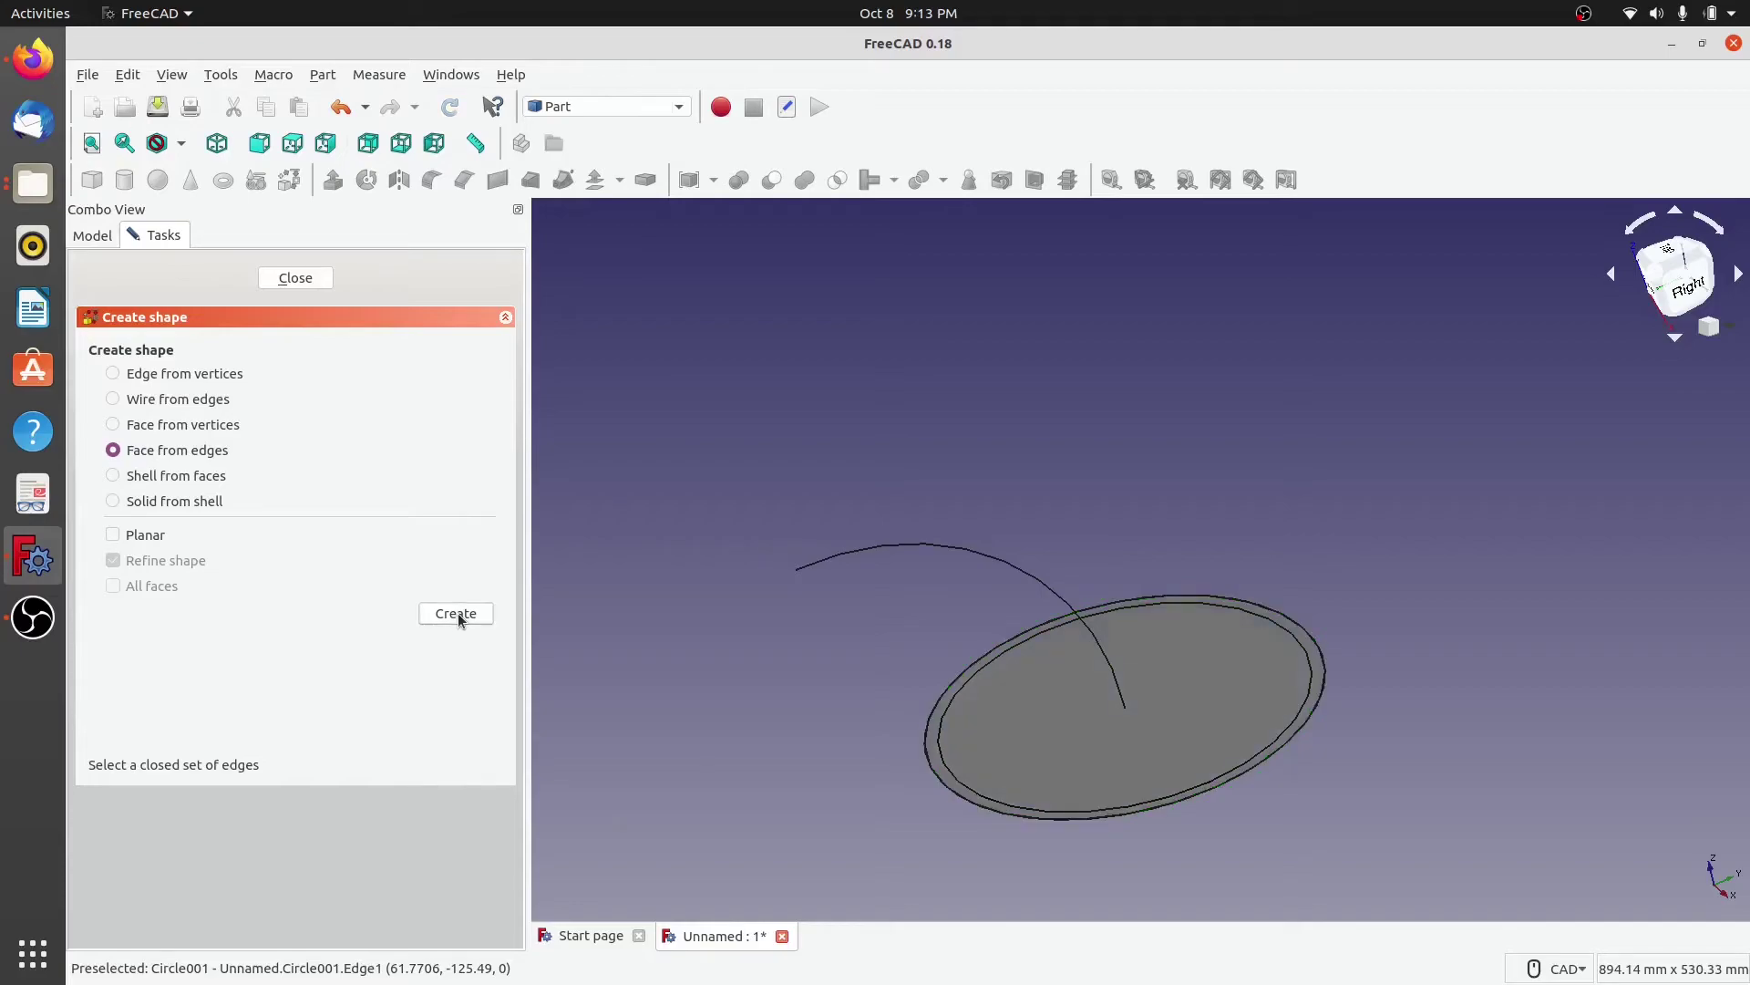
click(1310, 698)
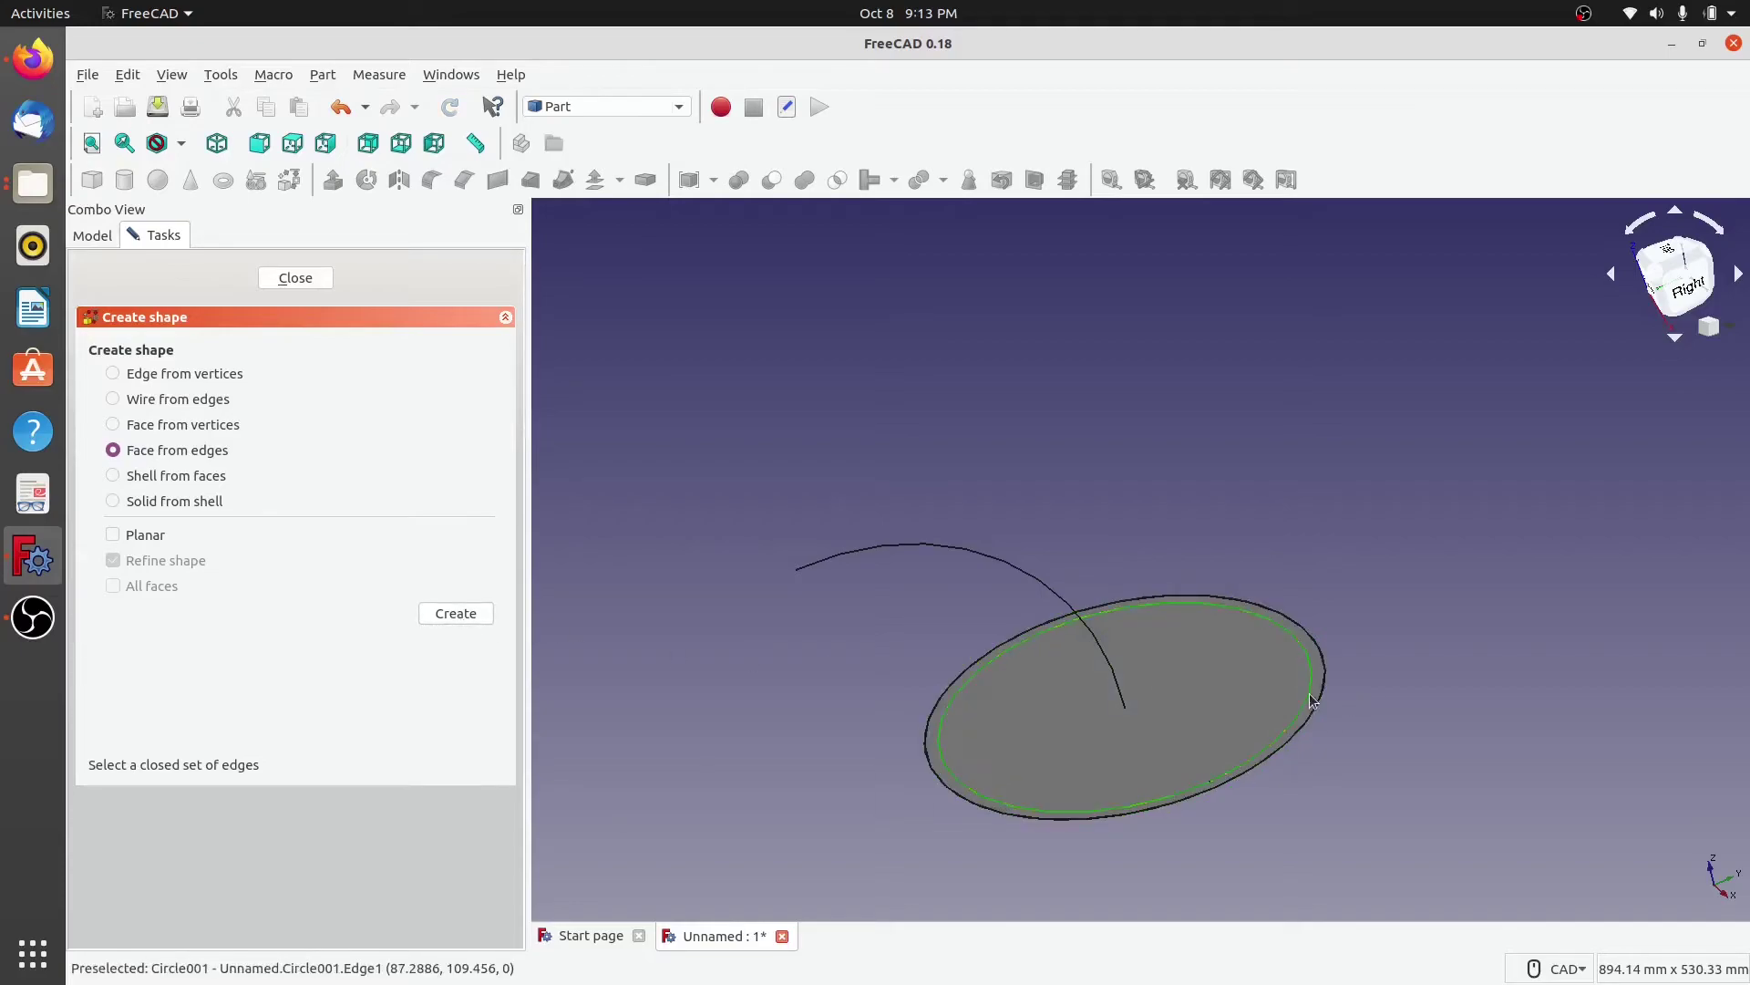
click(457, 614)
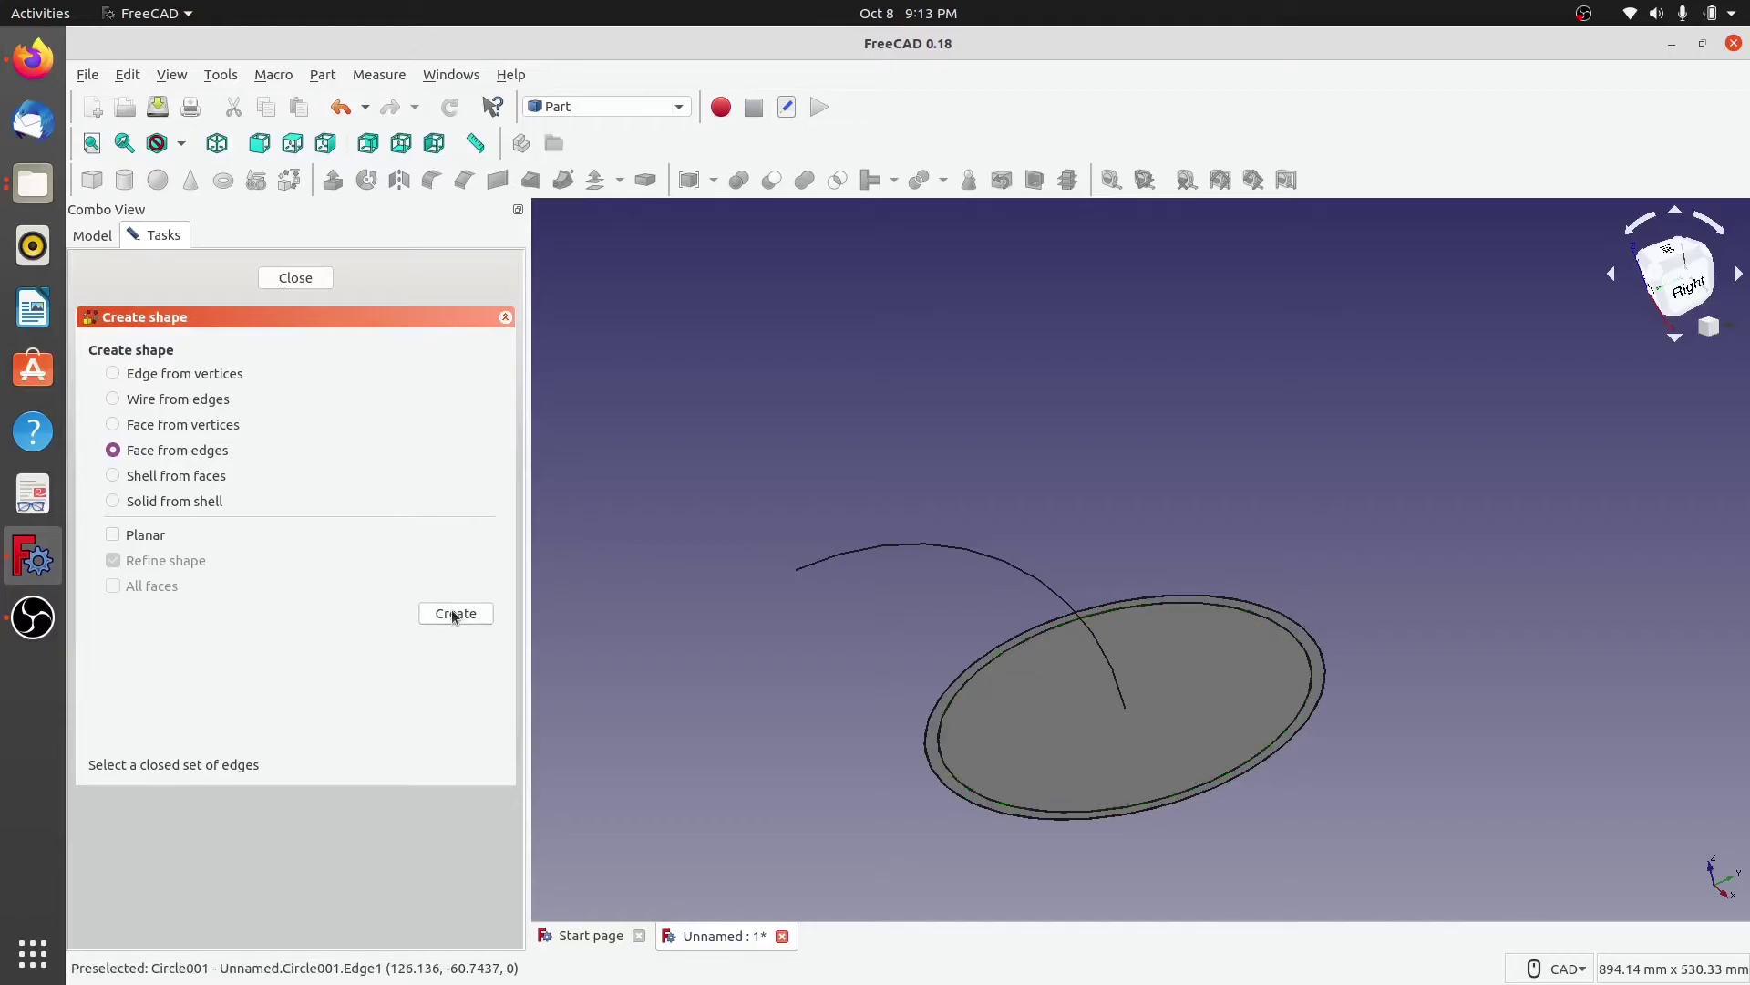
click(303, 277)
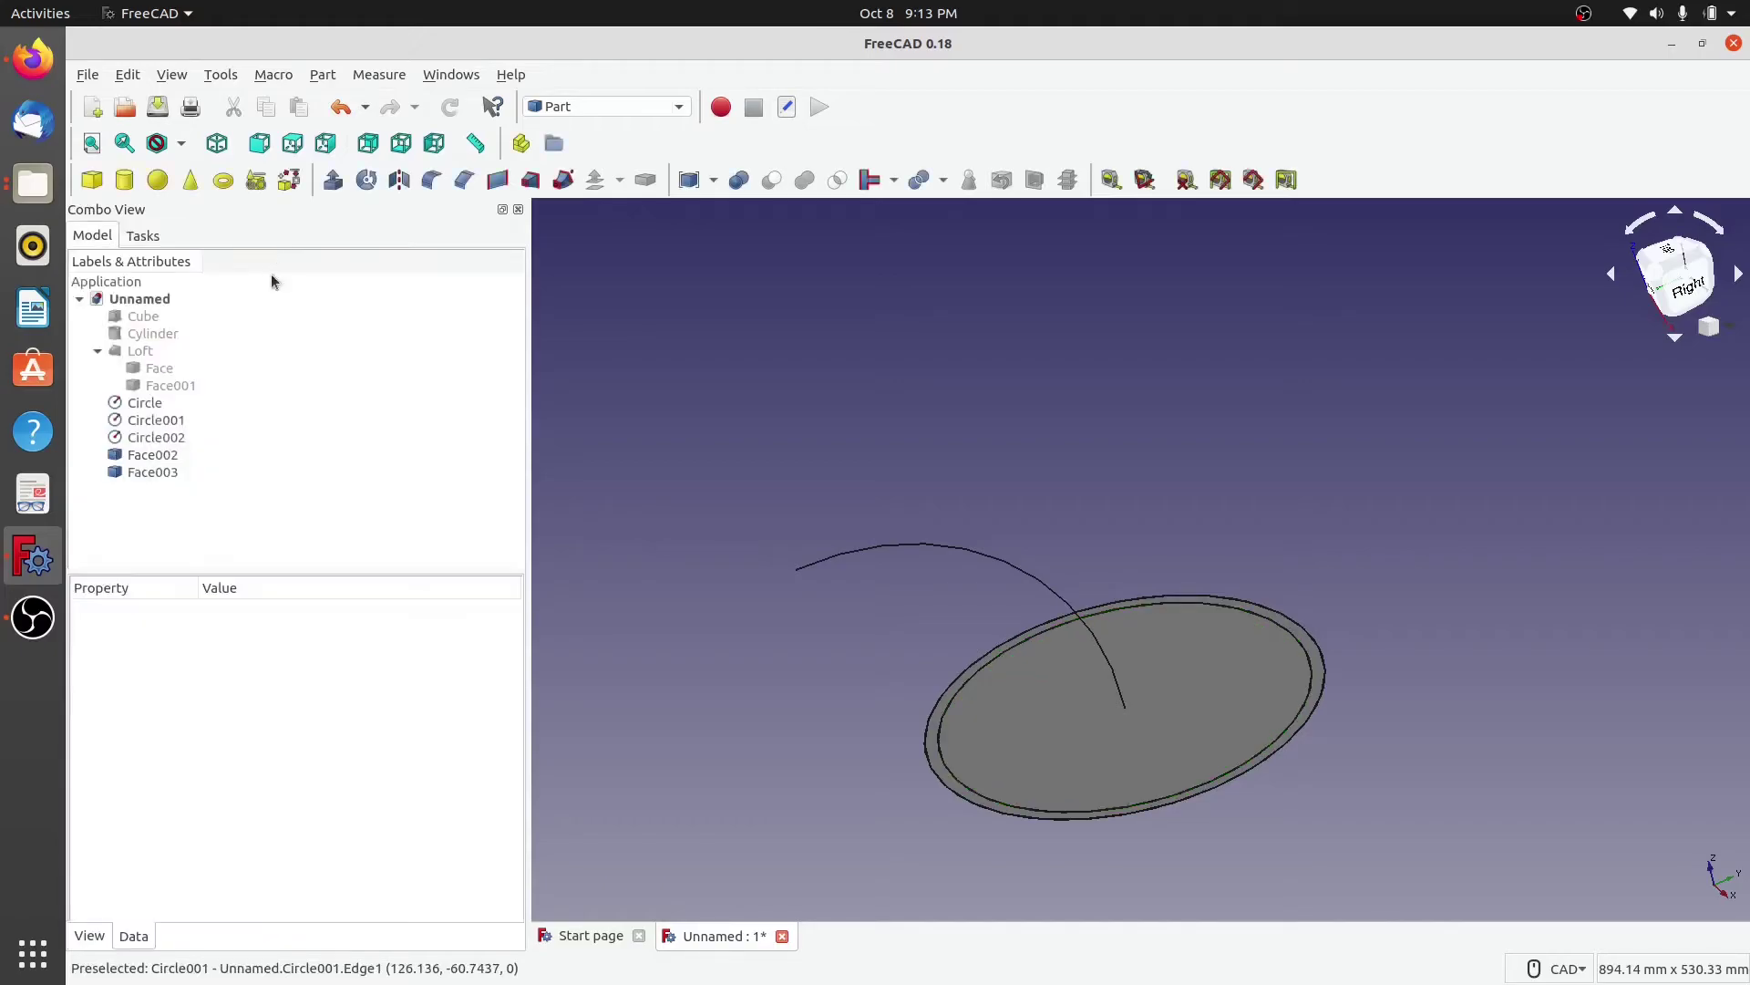
Step: Hide the full circles Circle and Circle001 and the inner face Face003, keeping Face002 and the arc shown
click(146, 403)
click(150, 421)
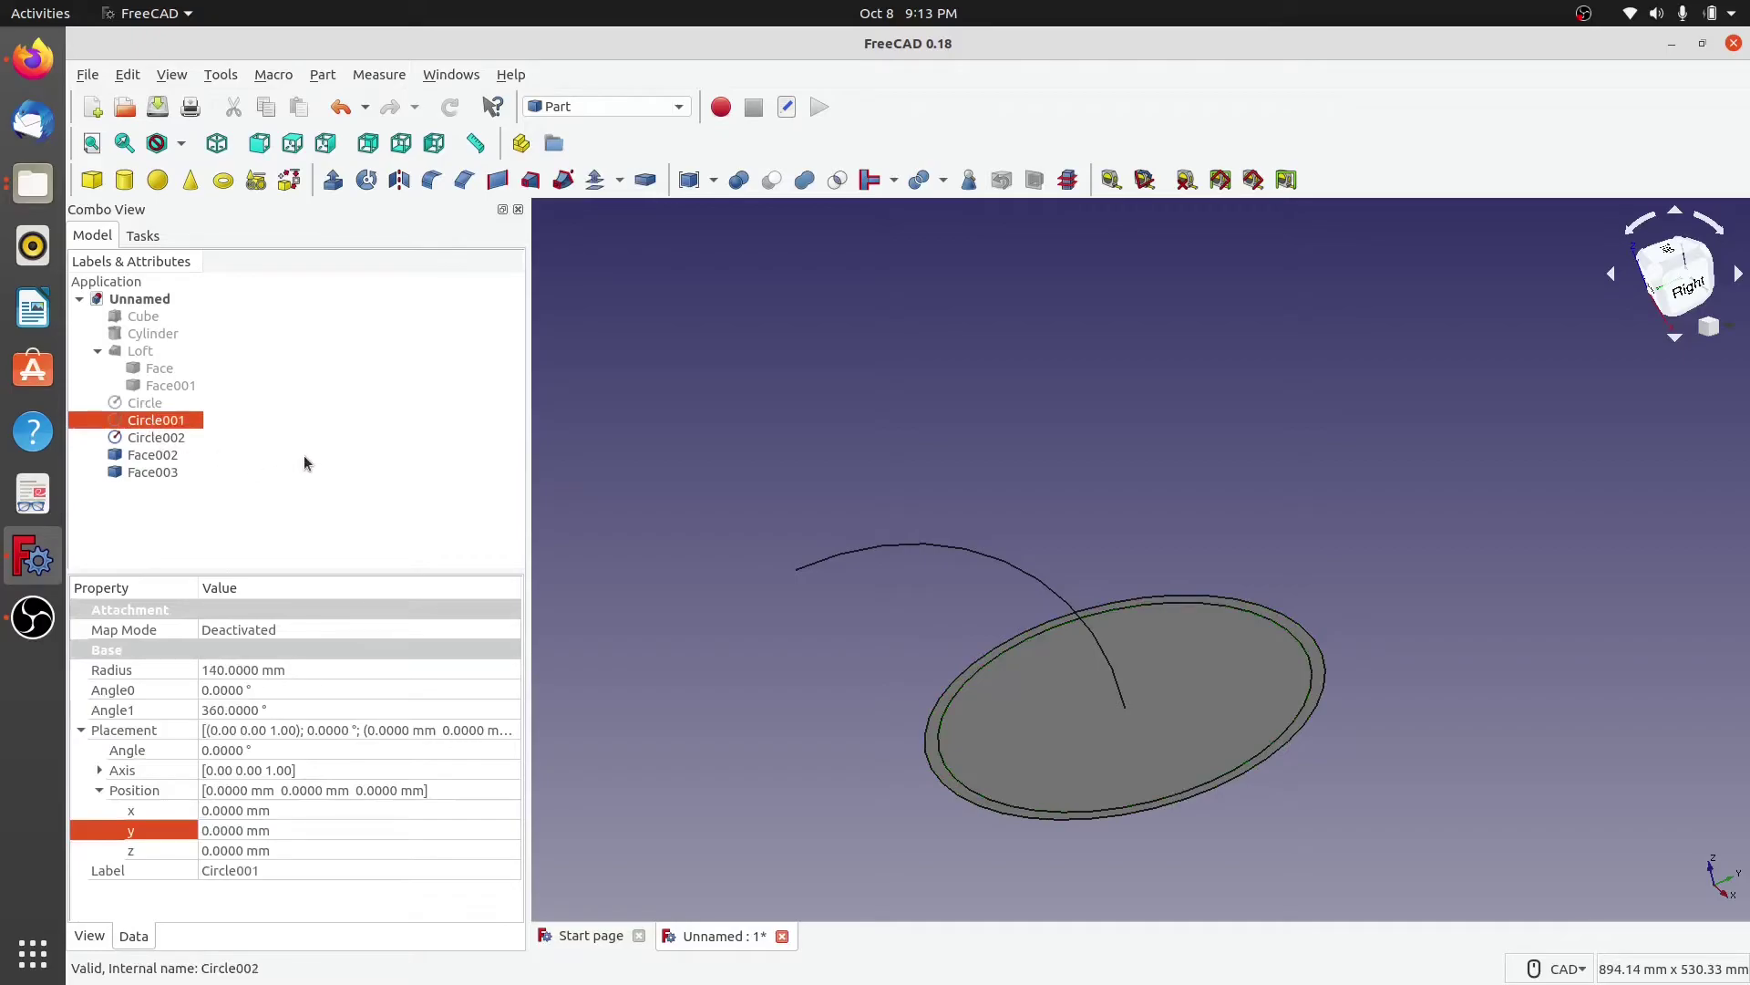
click(148, 437)
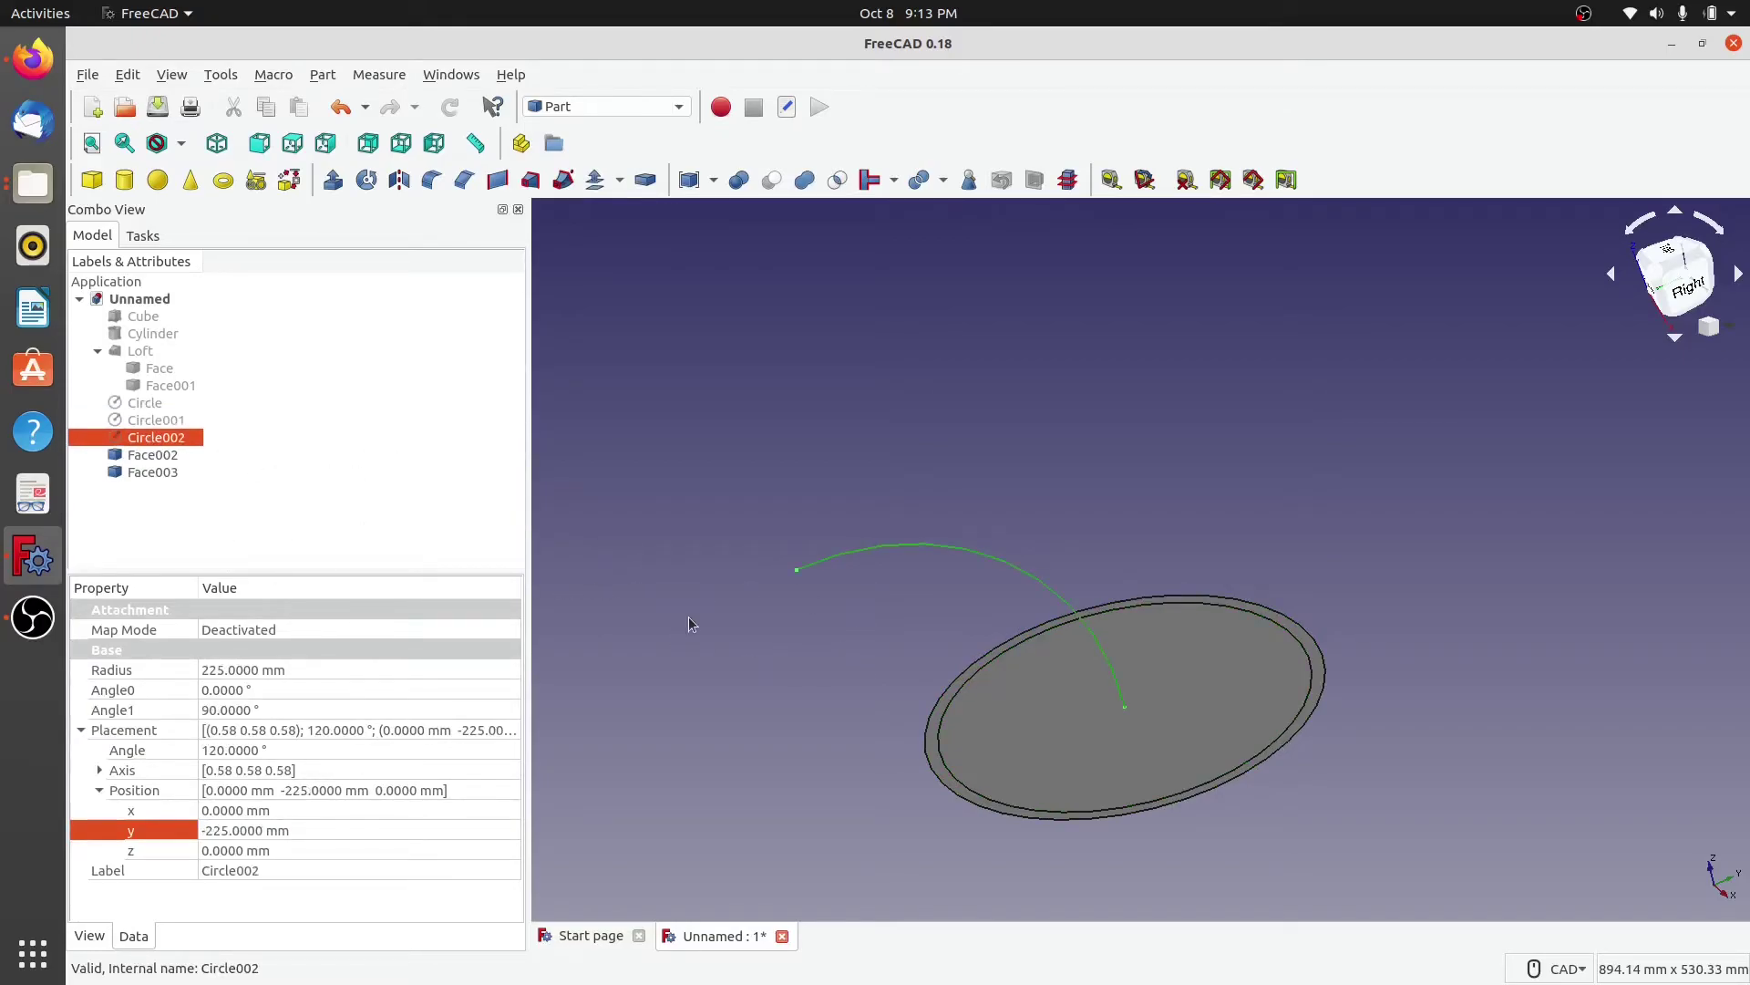
click(152, 455)
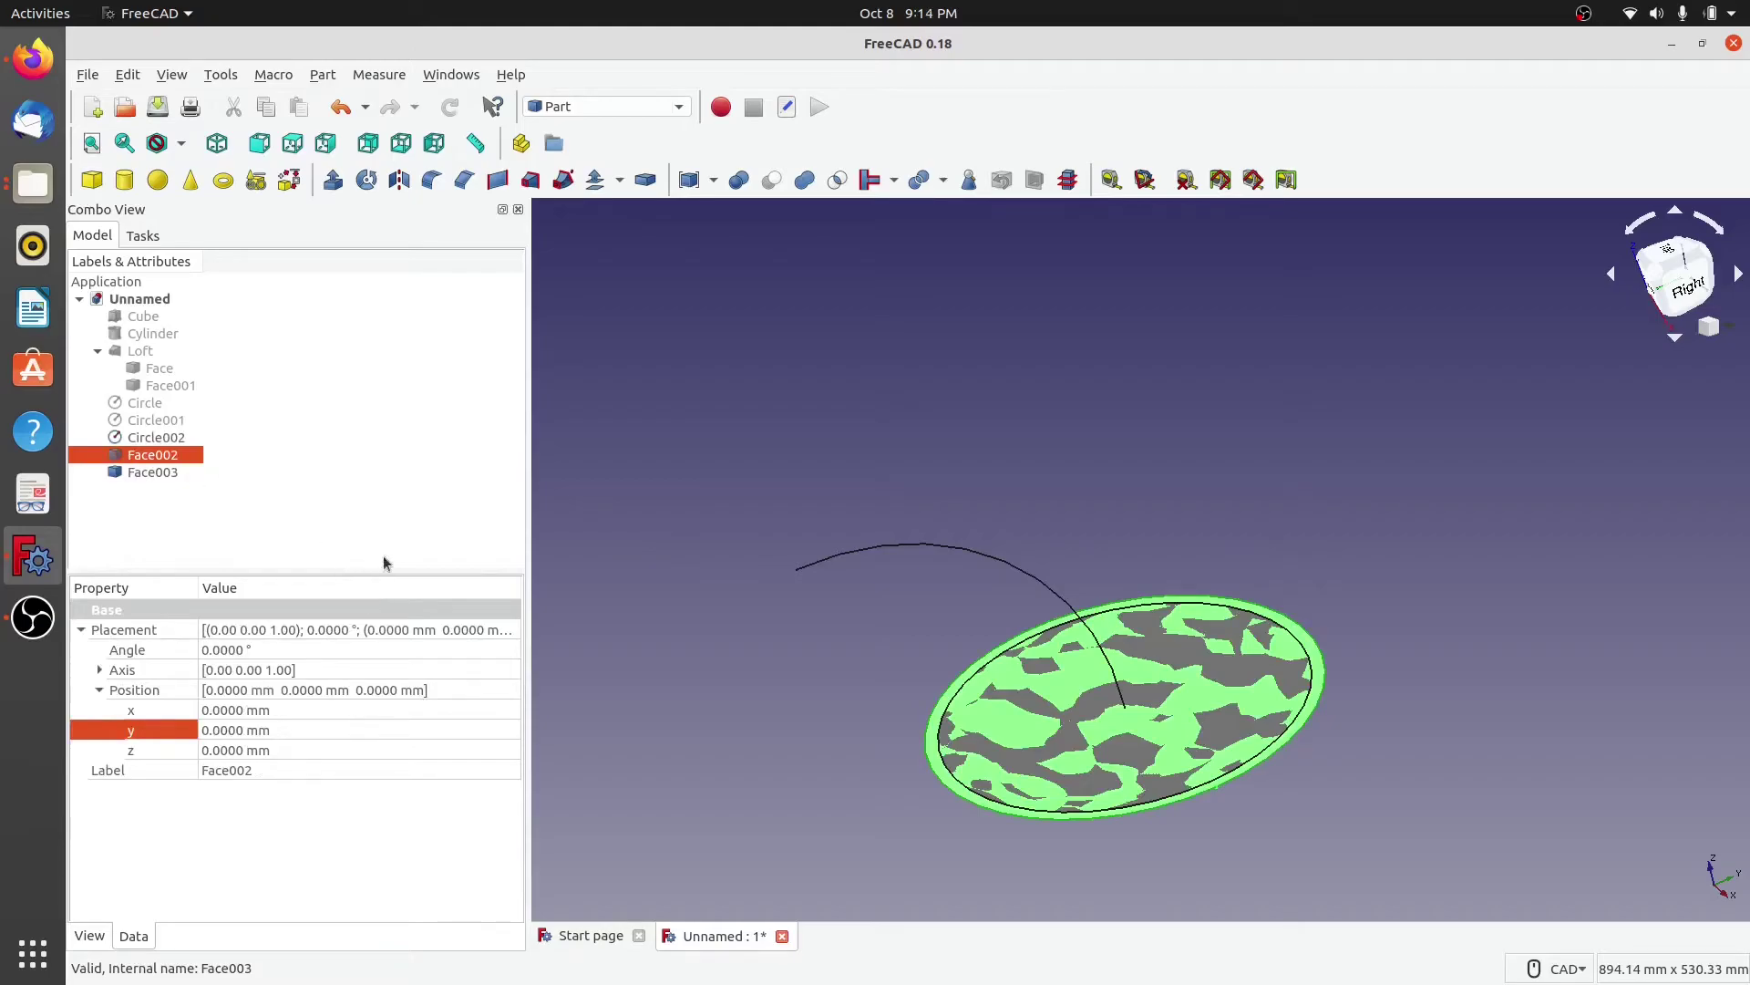
click(167, 474)
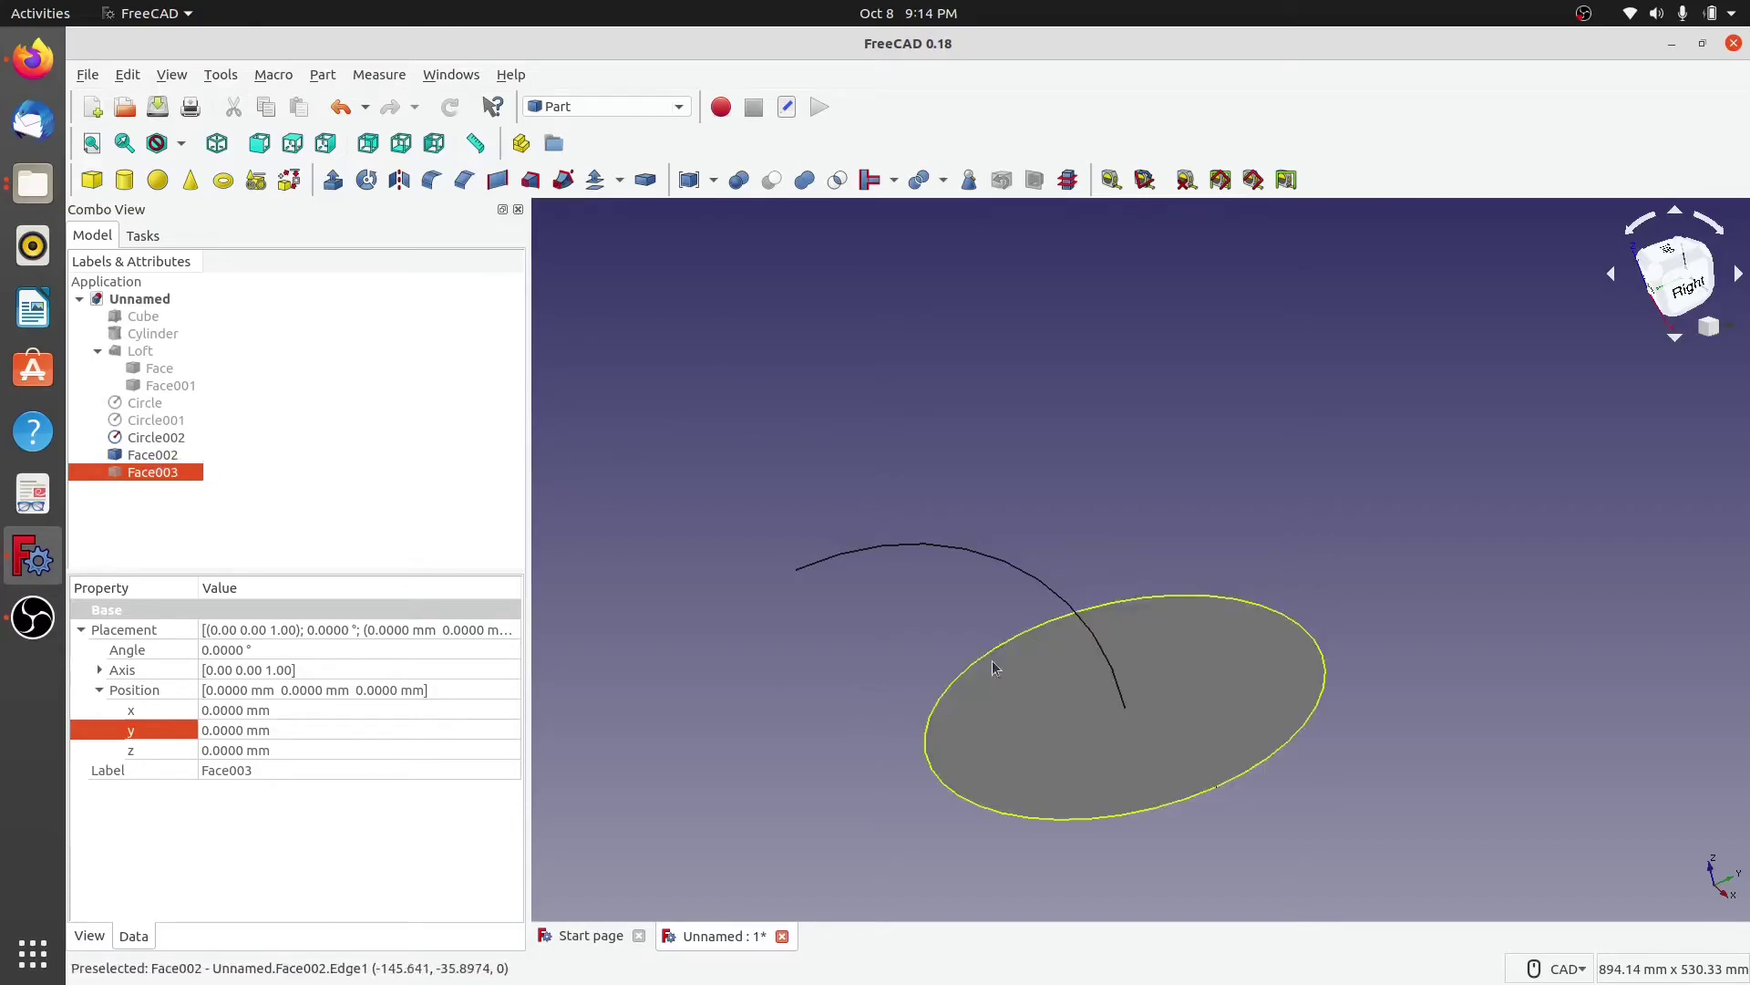
click(150, 458)
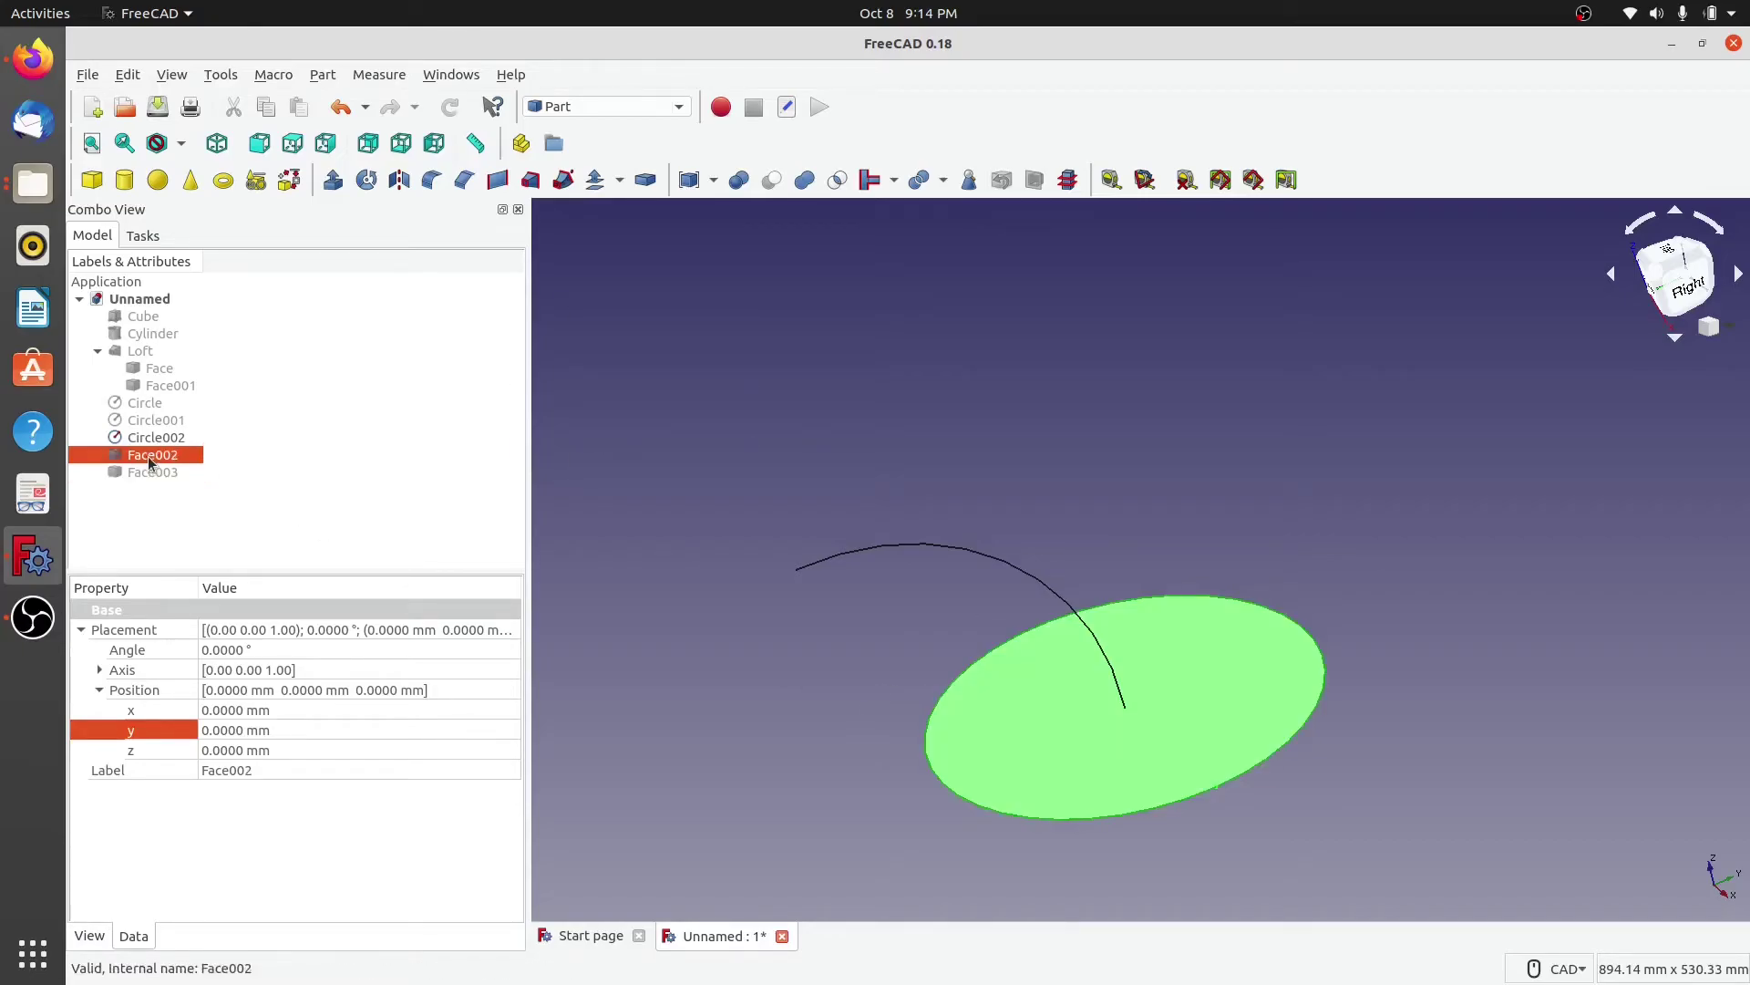
Step: Sweep Face002 along the quarter-circle arc Circle002 with the Create solid option enabled
click(156, 440)
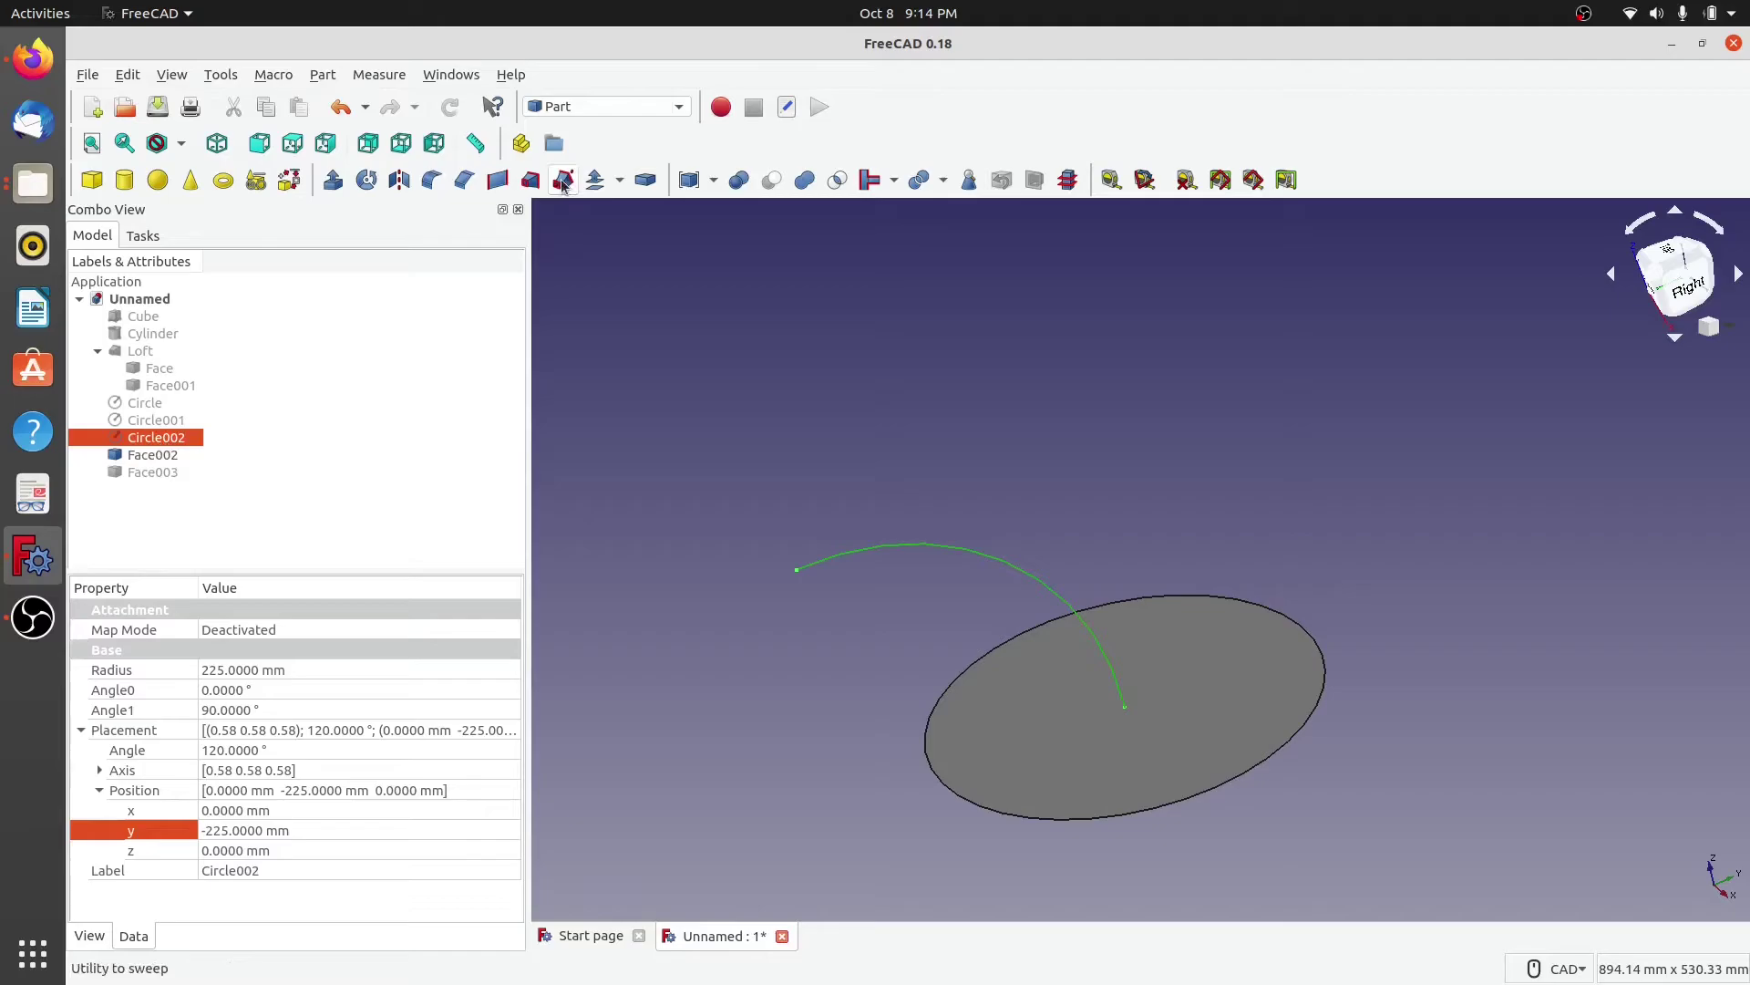
click(562, 183)
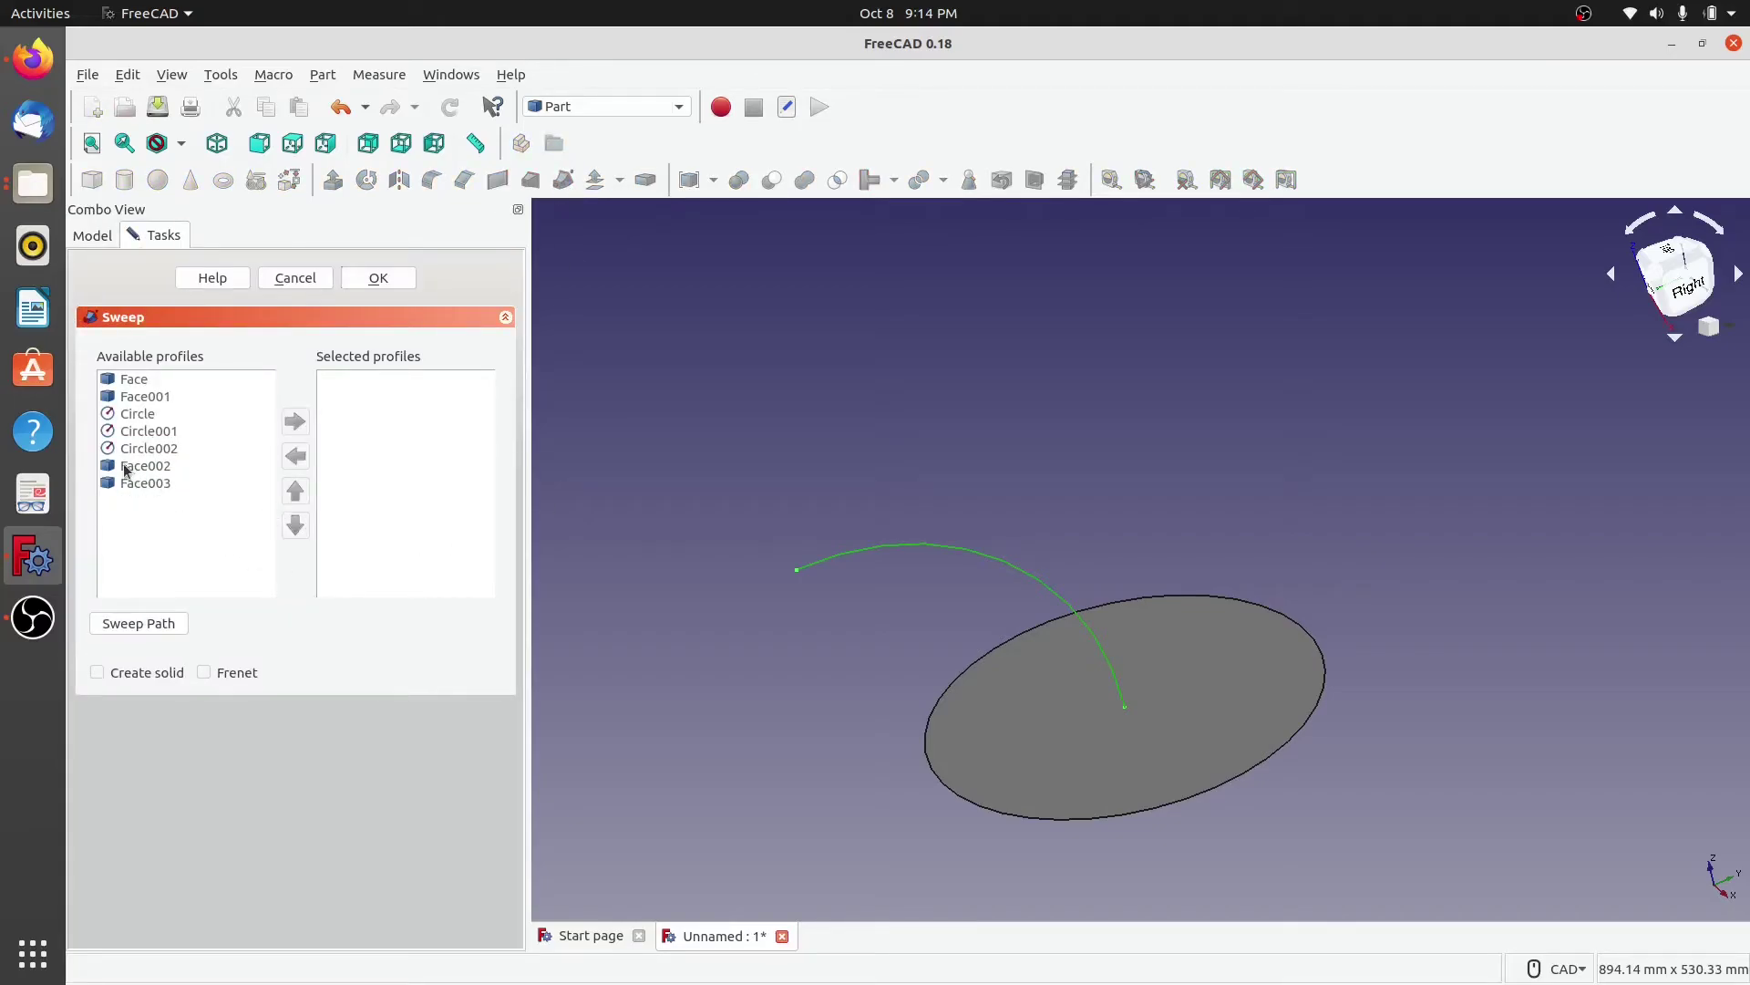
click(133, 466)
click(295, 421)
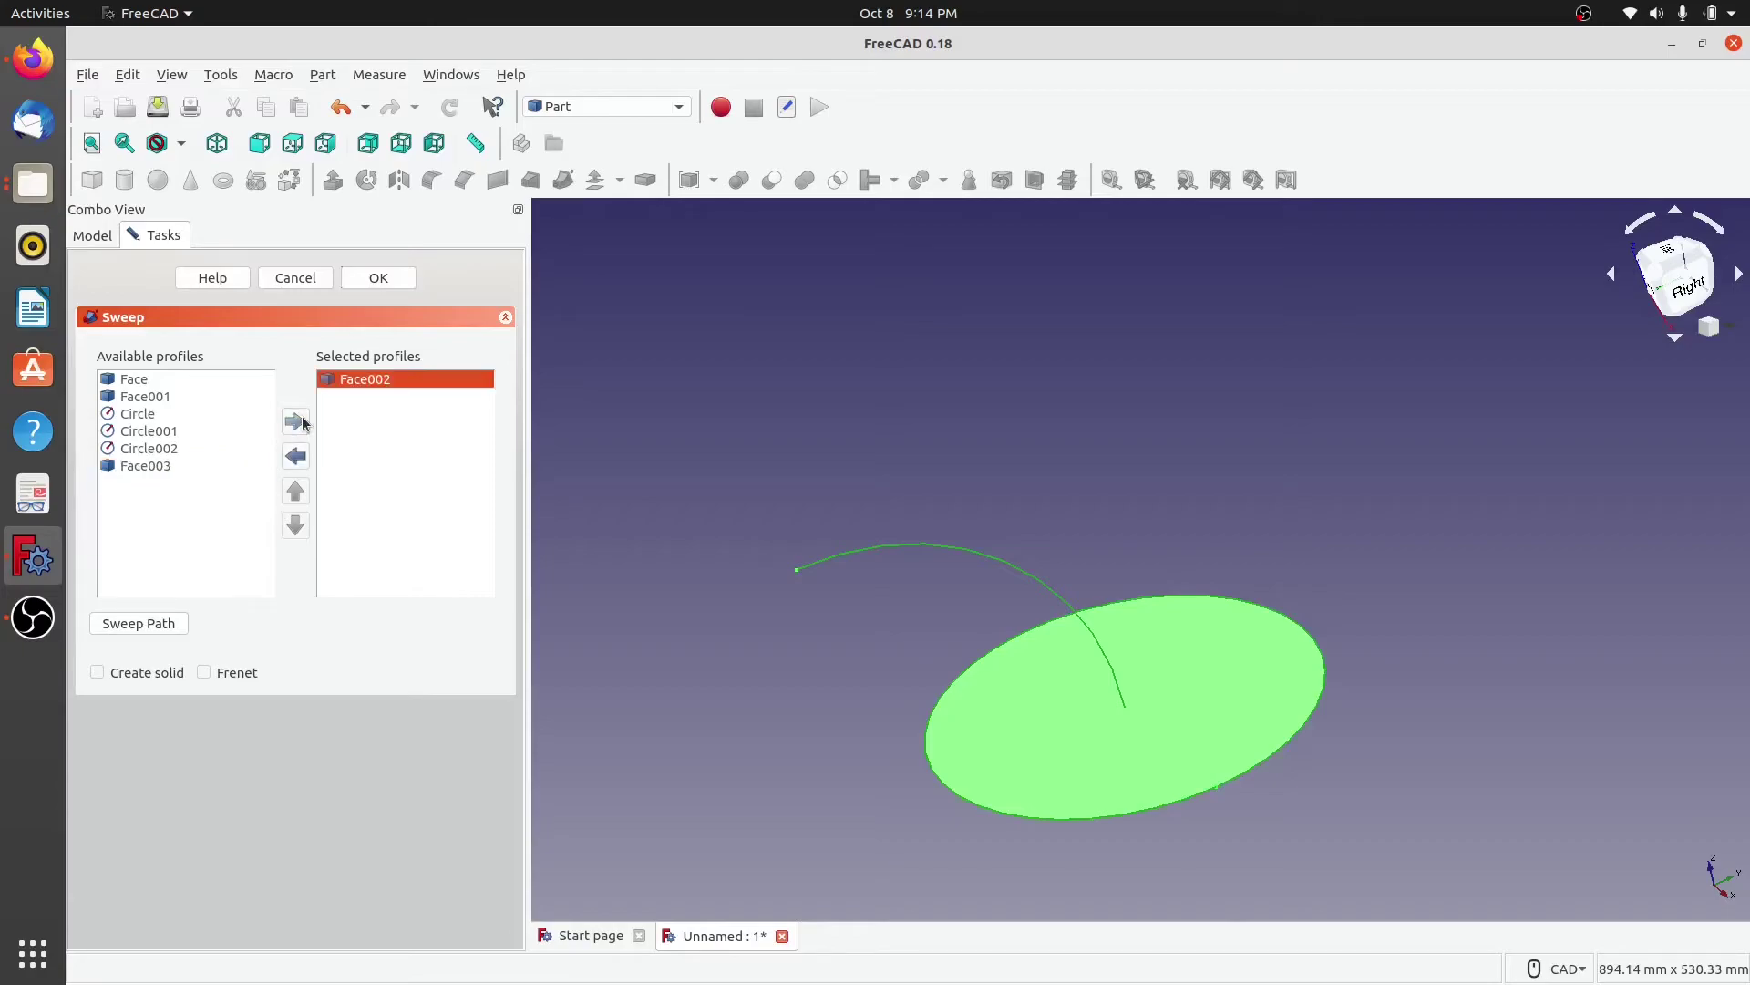
click(129, 625)
click(916, 550)
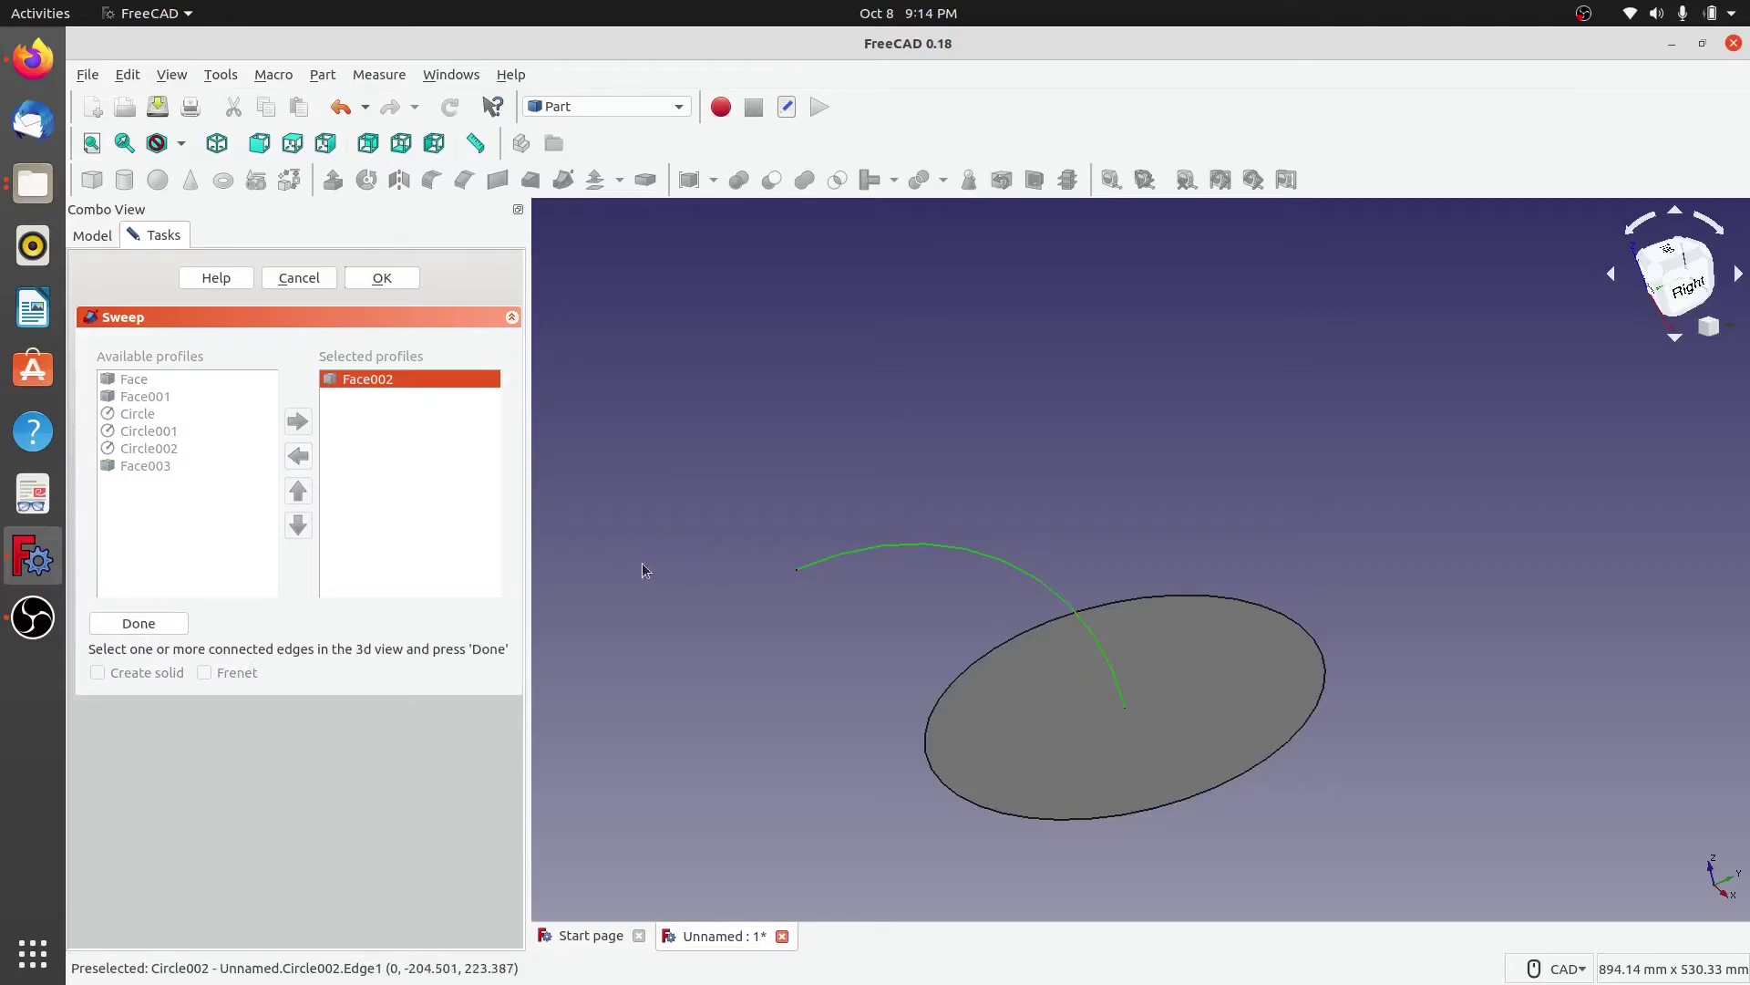
click(135, 623)
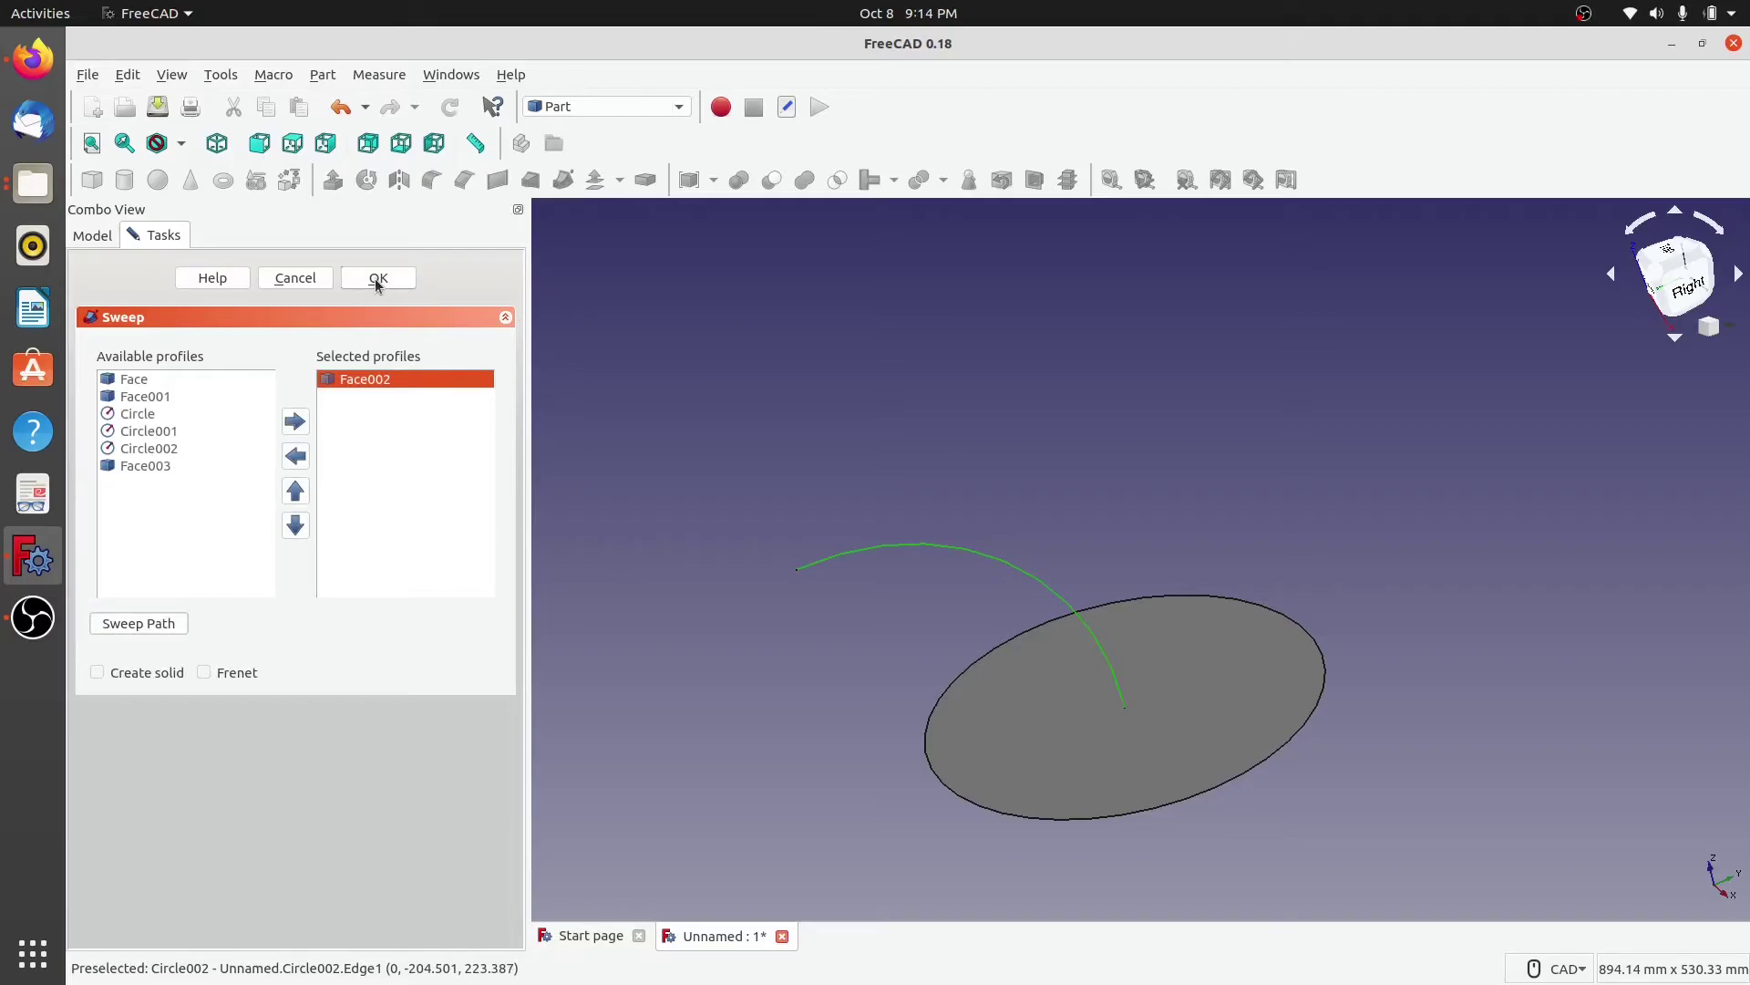
click(95, 672)
click(386, 282)
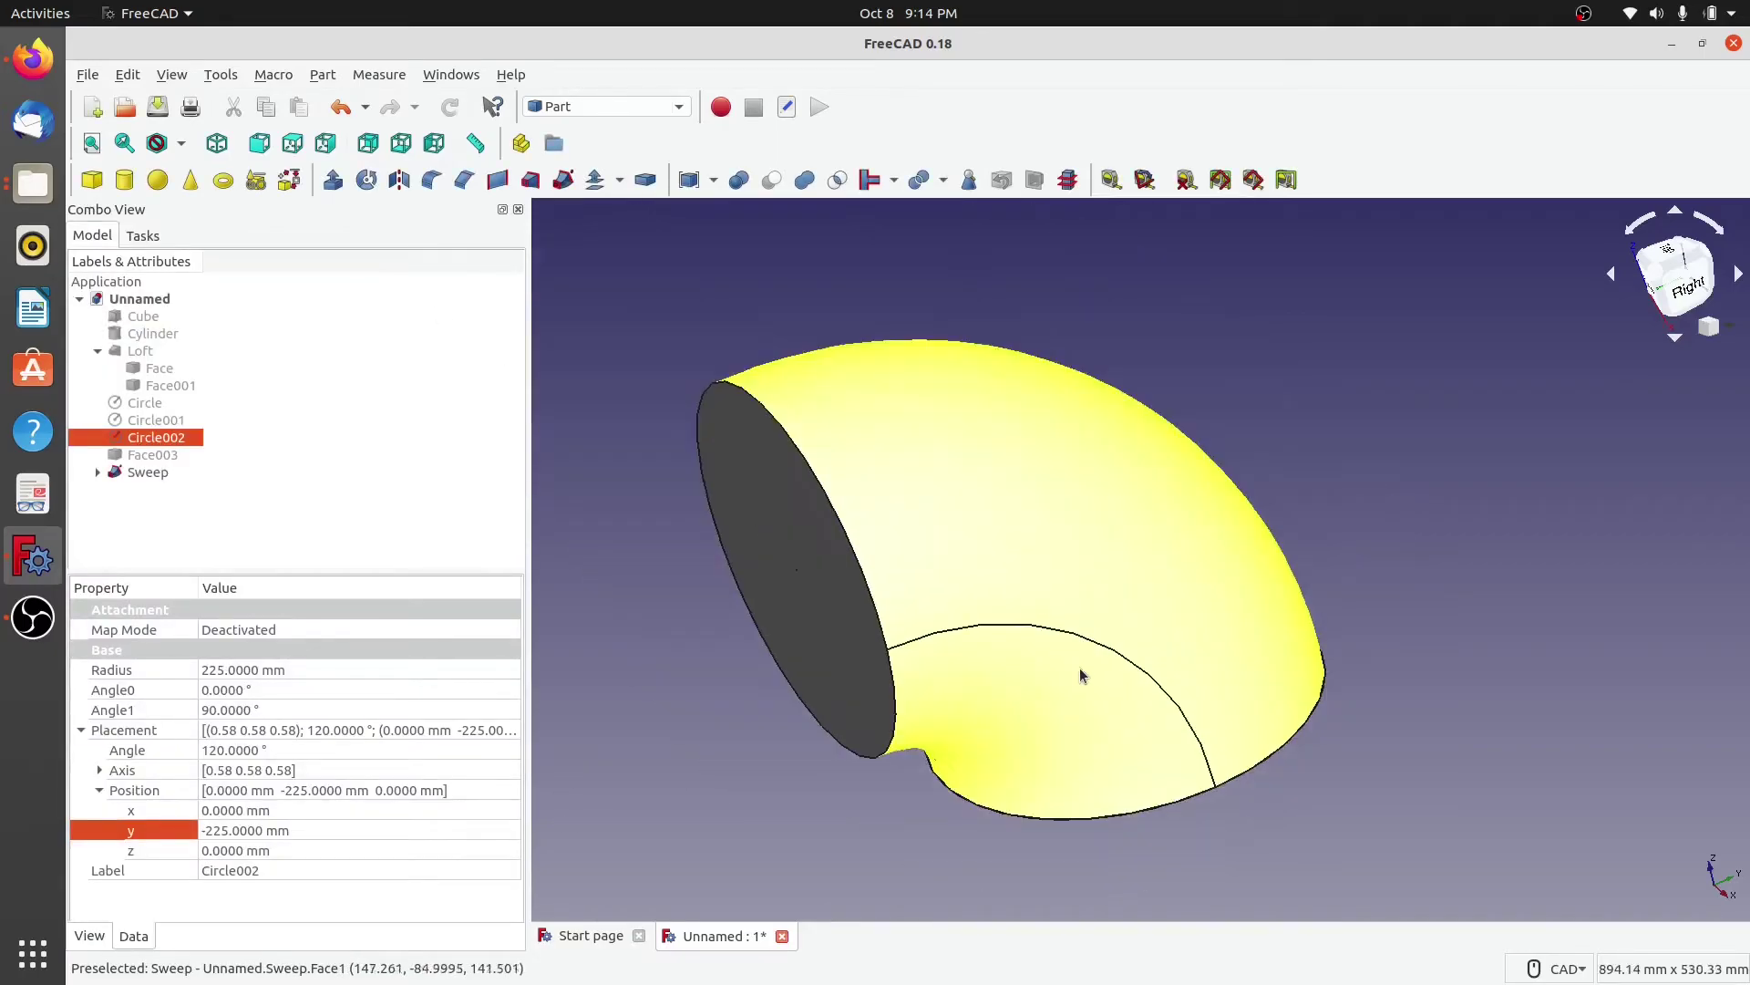
Step: Hide the Sweep and its profile Face002, and show the inner face Face003
scroll(1072, 674, down, 2)
click(144, 472)
key(space)
click(153, 454)
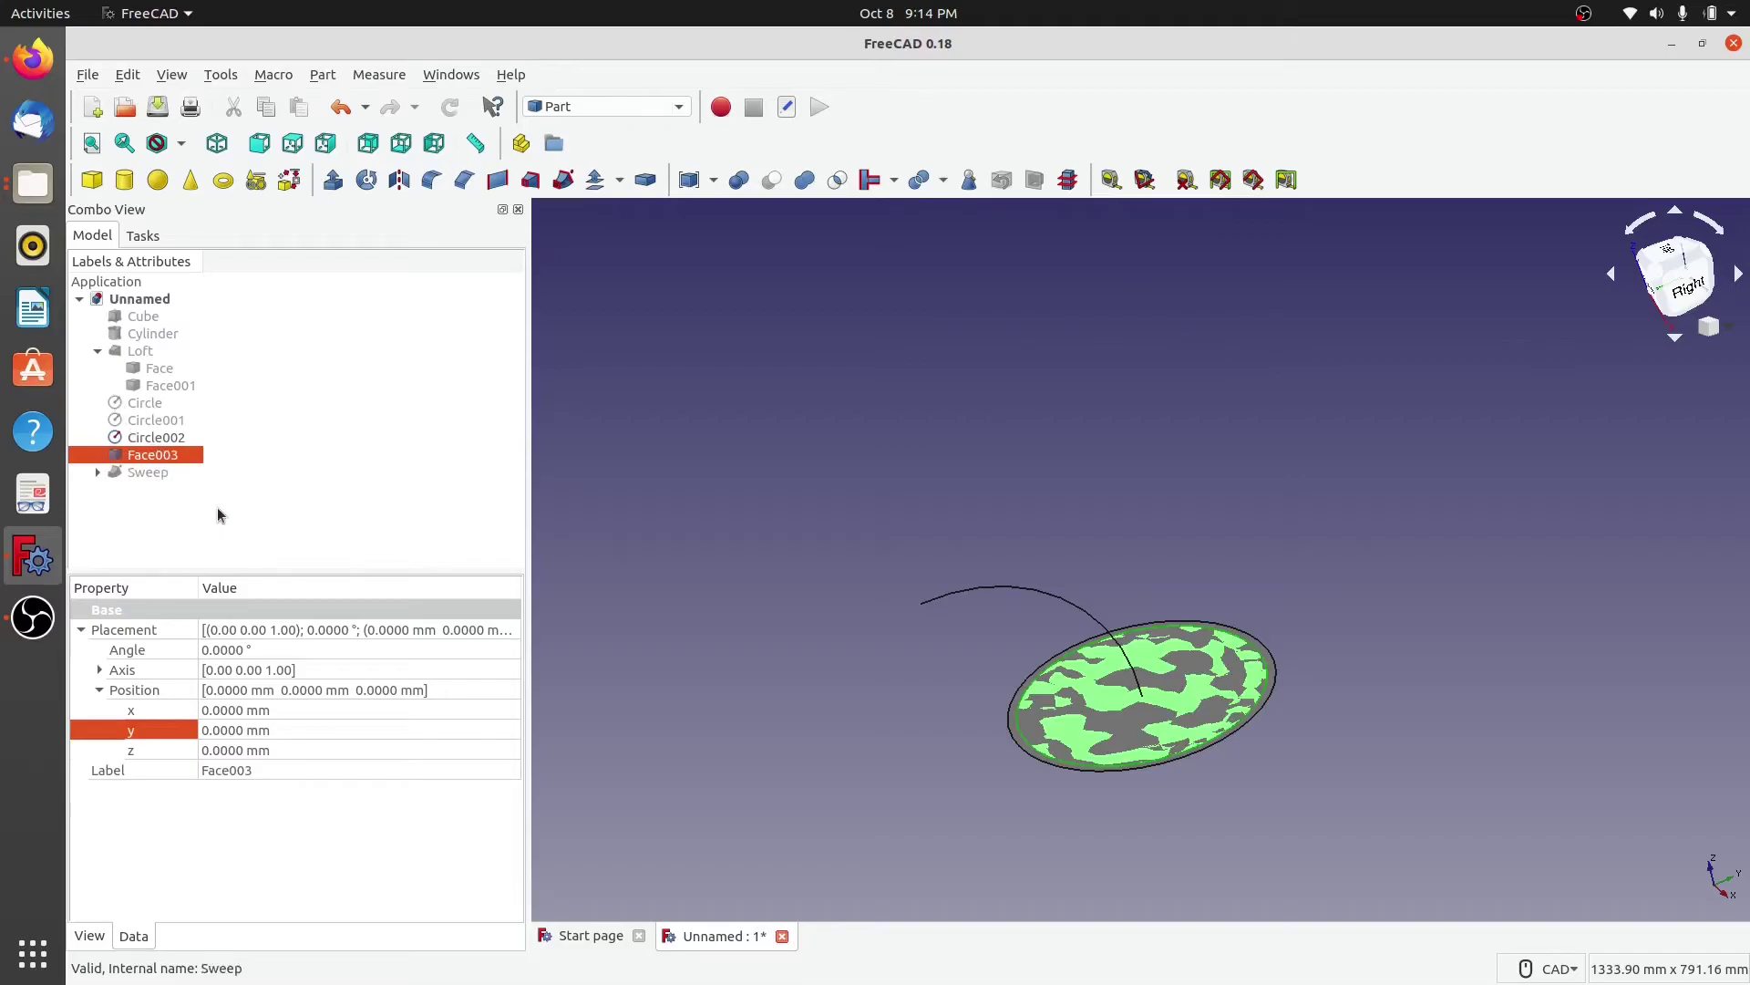
click(98, 472)
click(169, 490)
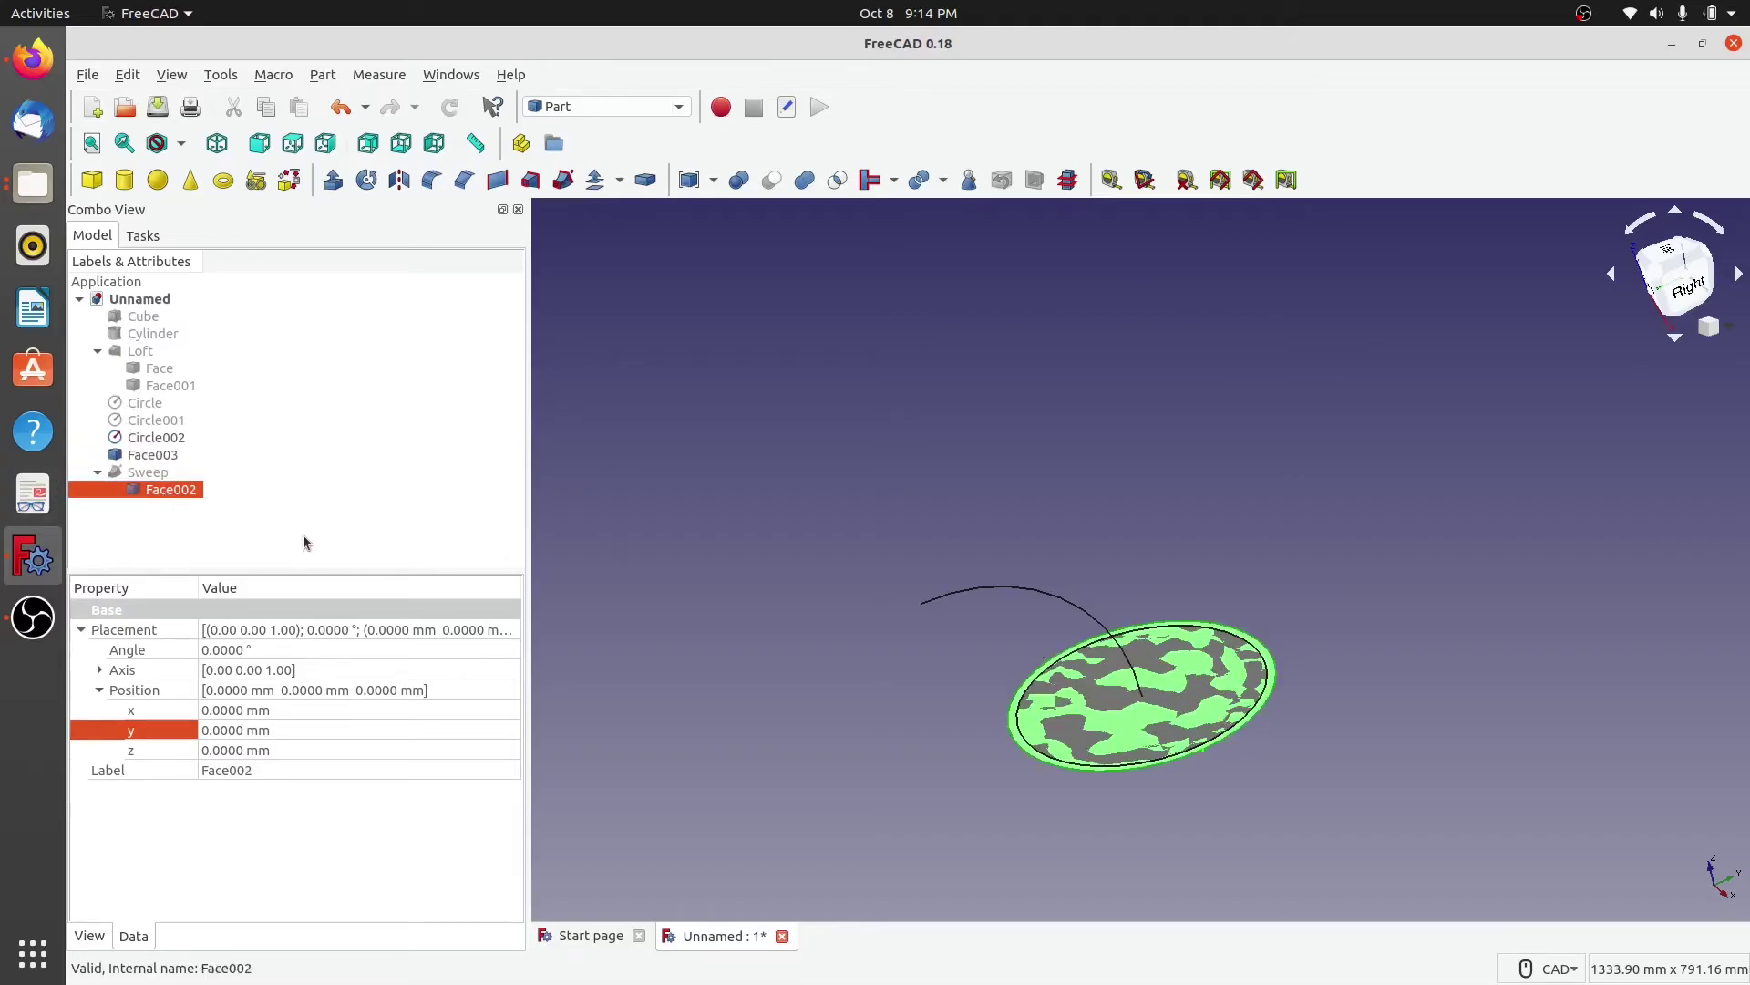
click(98, 473)
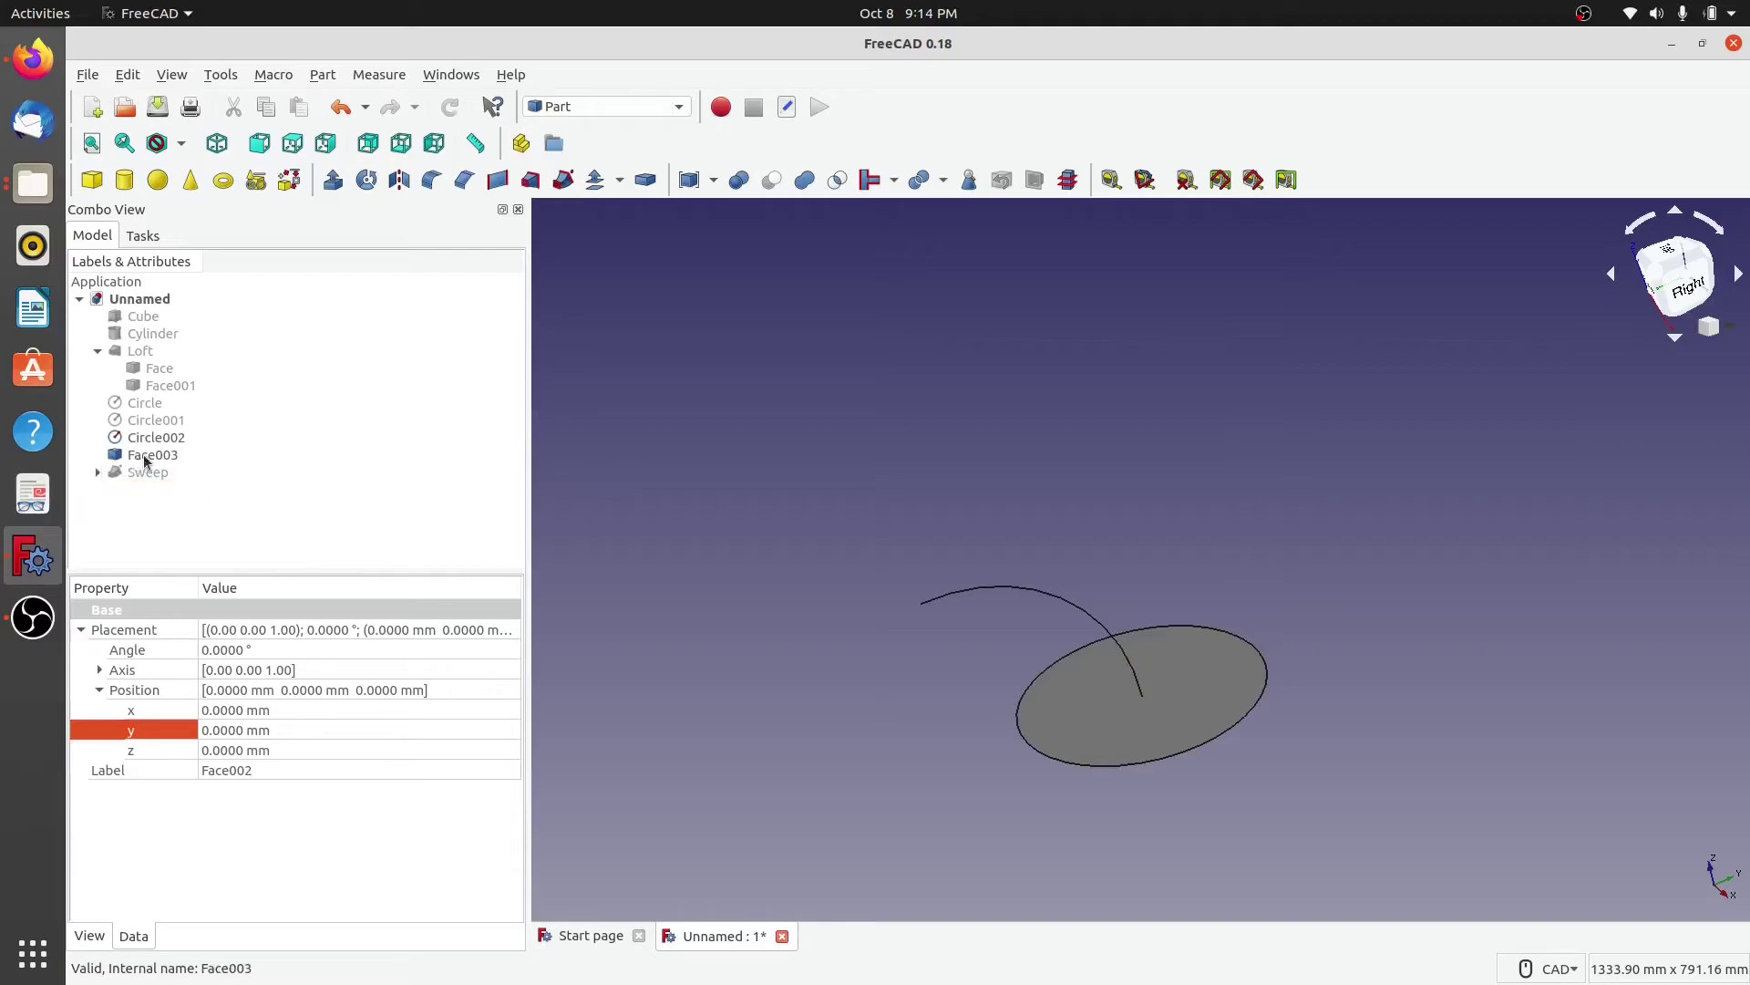
Step: Sweep Face003 along the quarter-circle arc Circle002 with Create solid left off
click(145, 458)
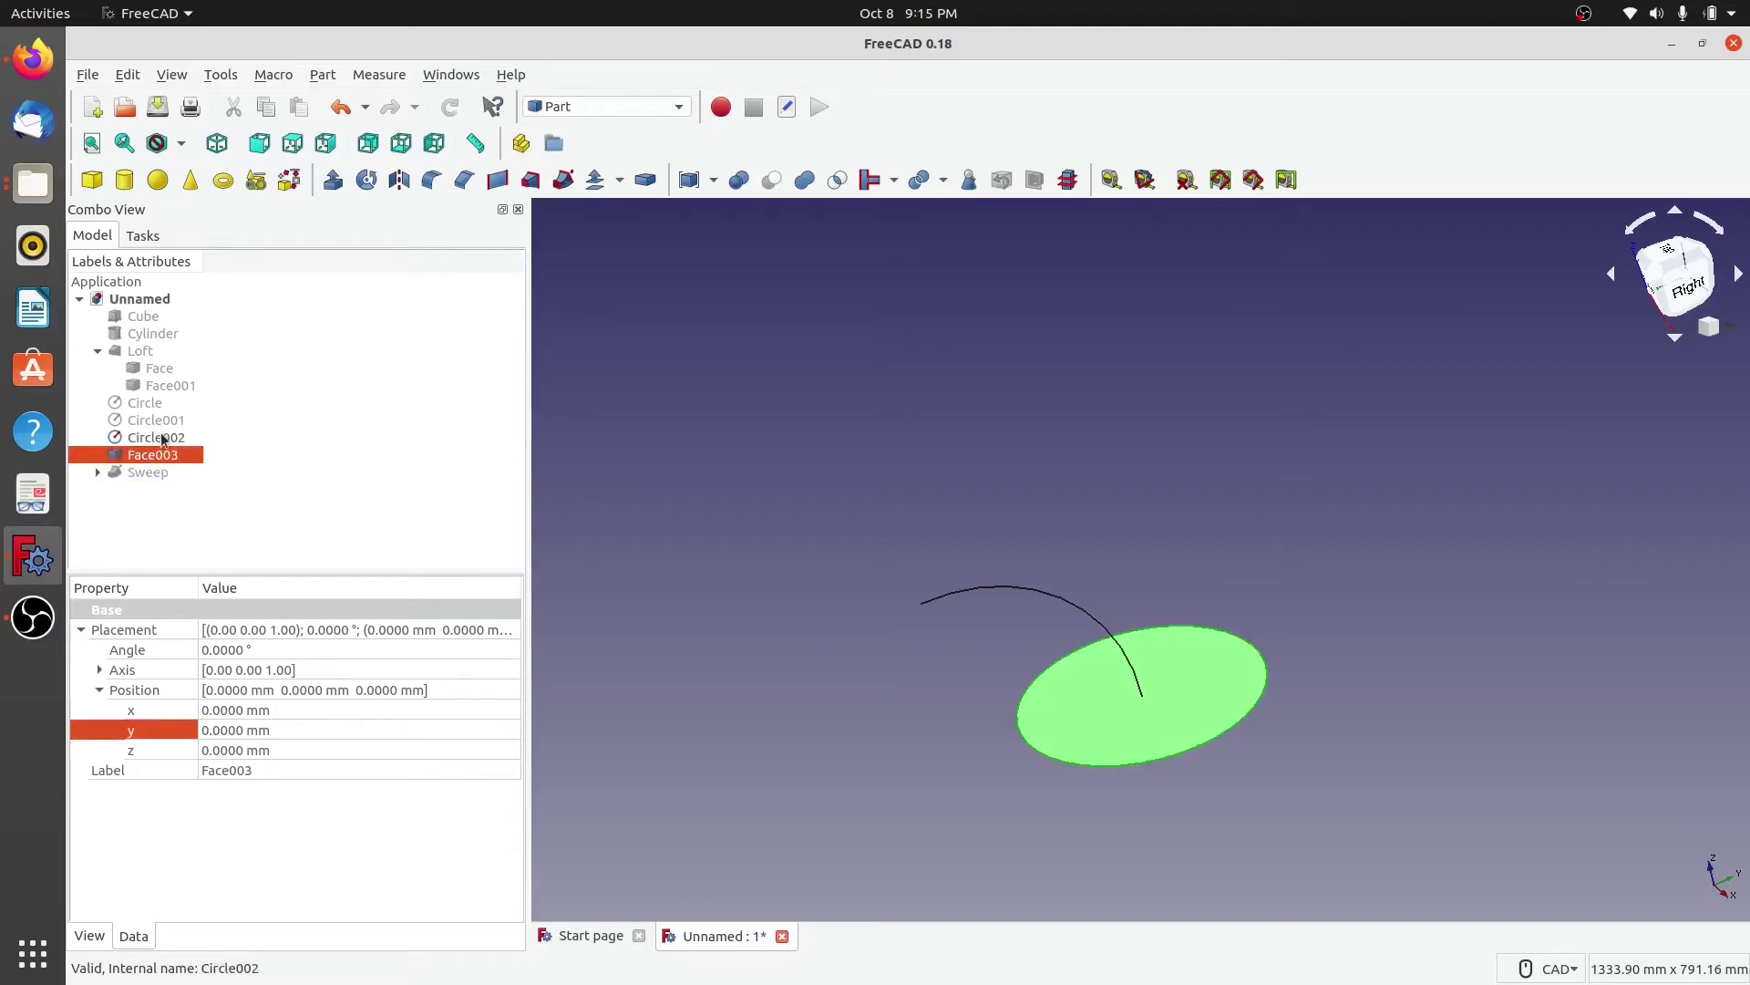
click(563, 180)
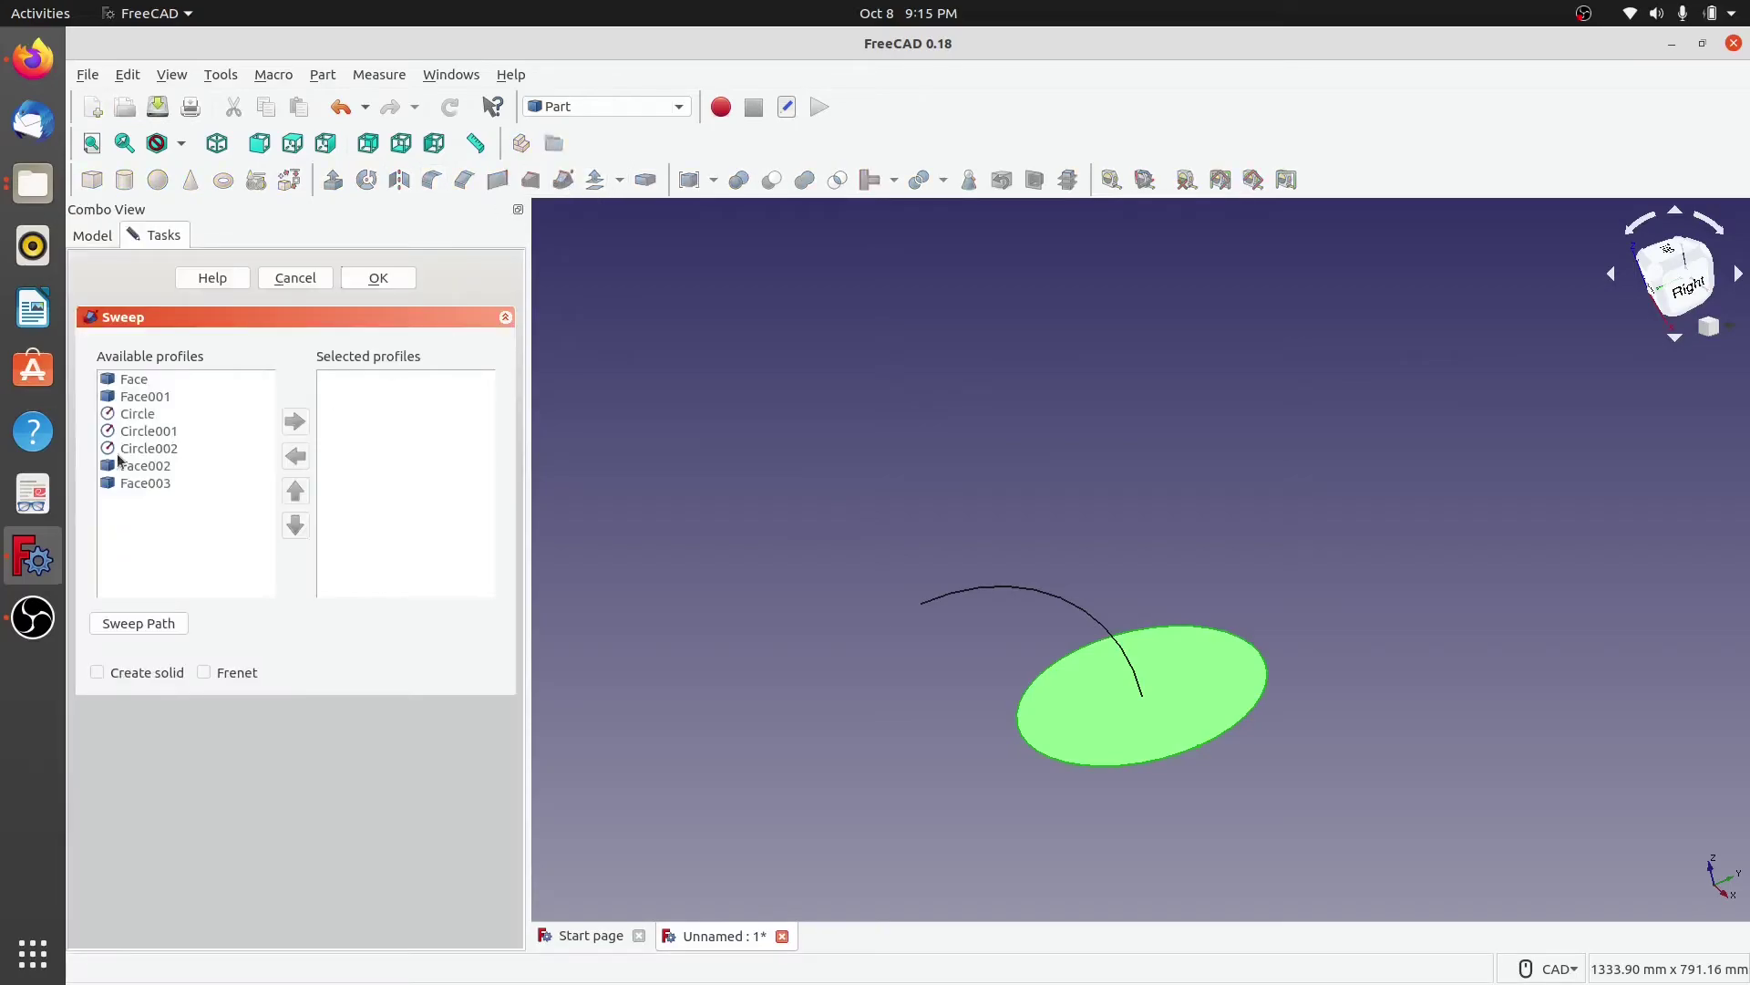
click(135, 483)
click(296, 423)
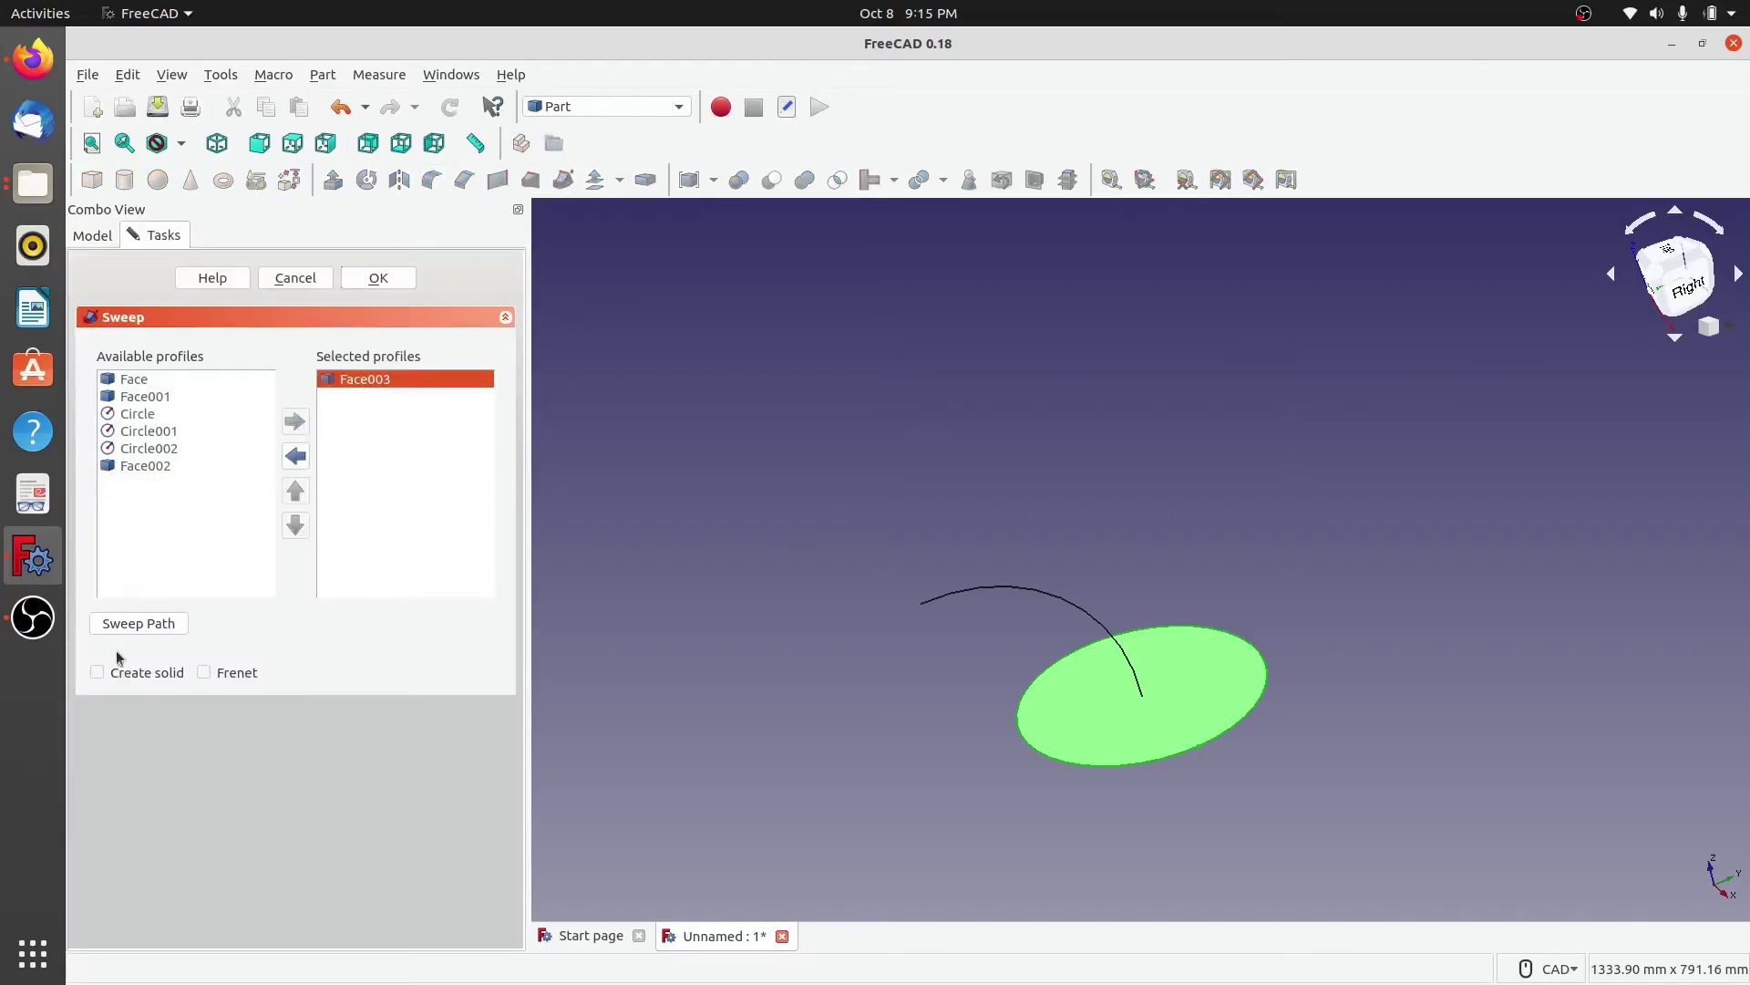
click(128, 626)
click(989, 595)
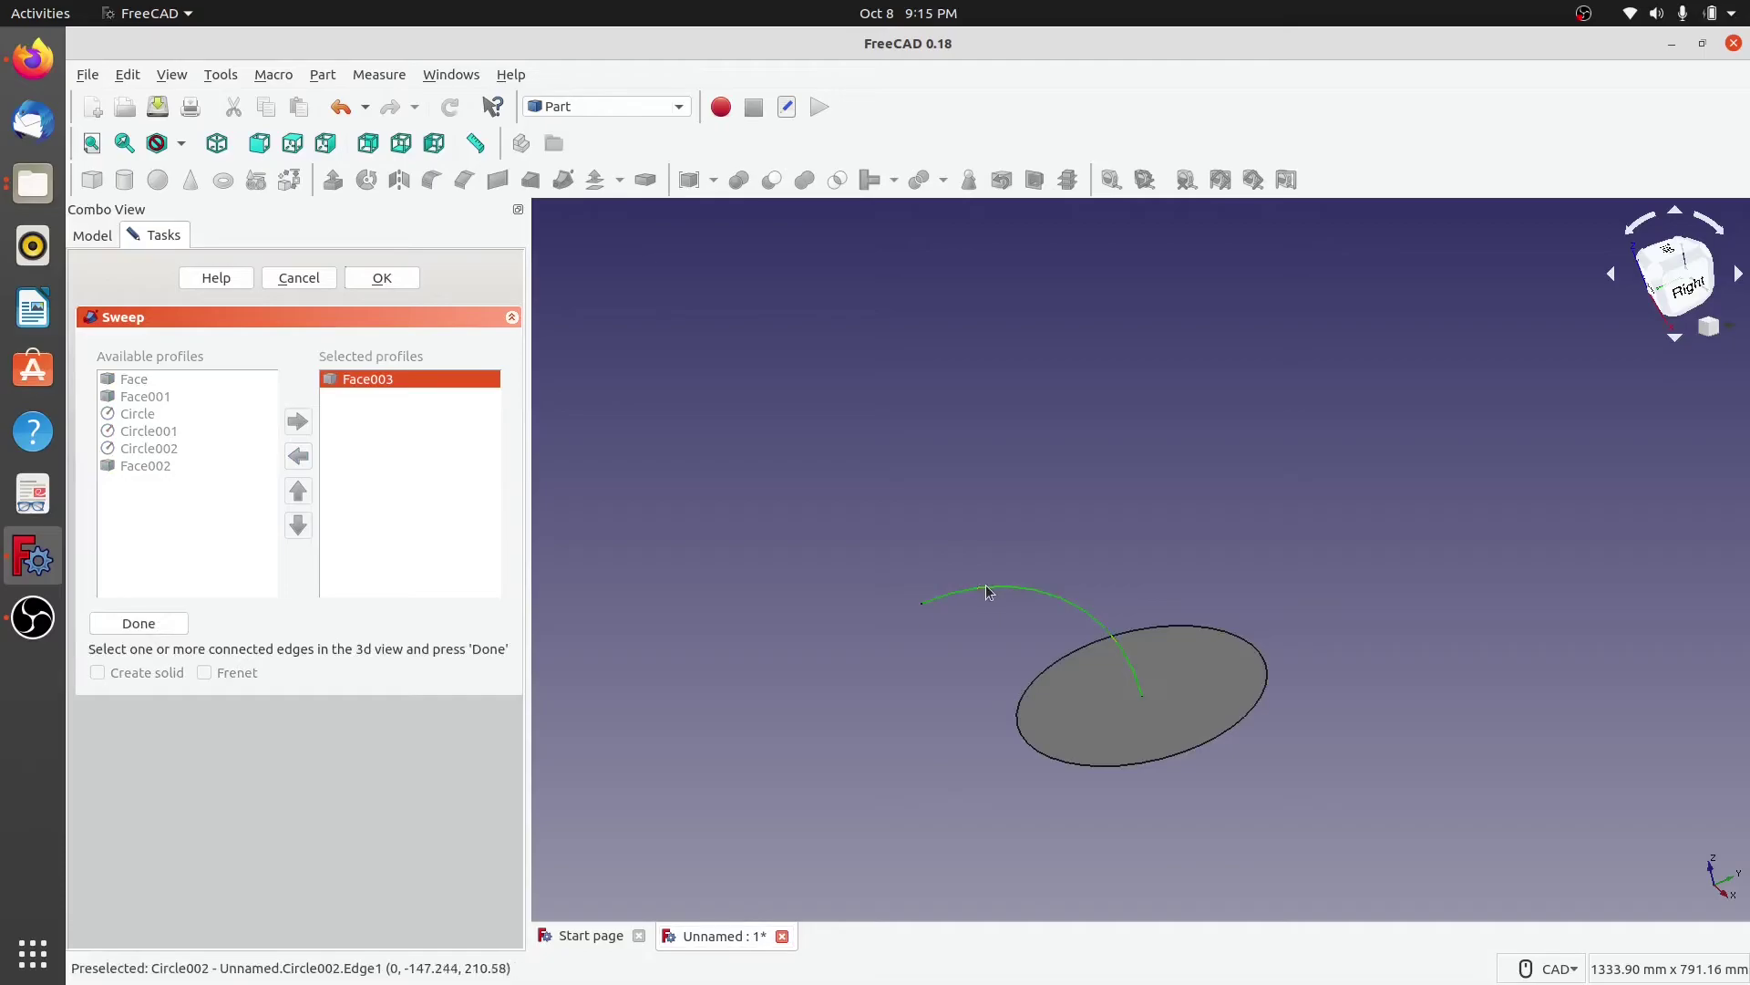
click(138, 623)
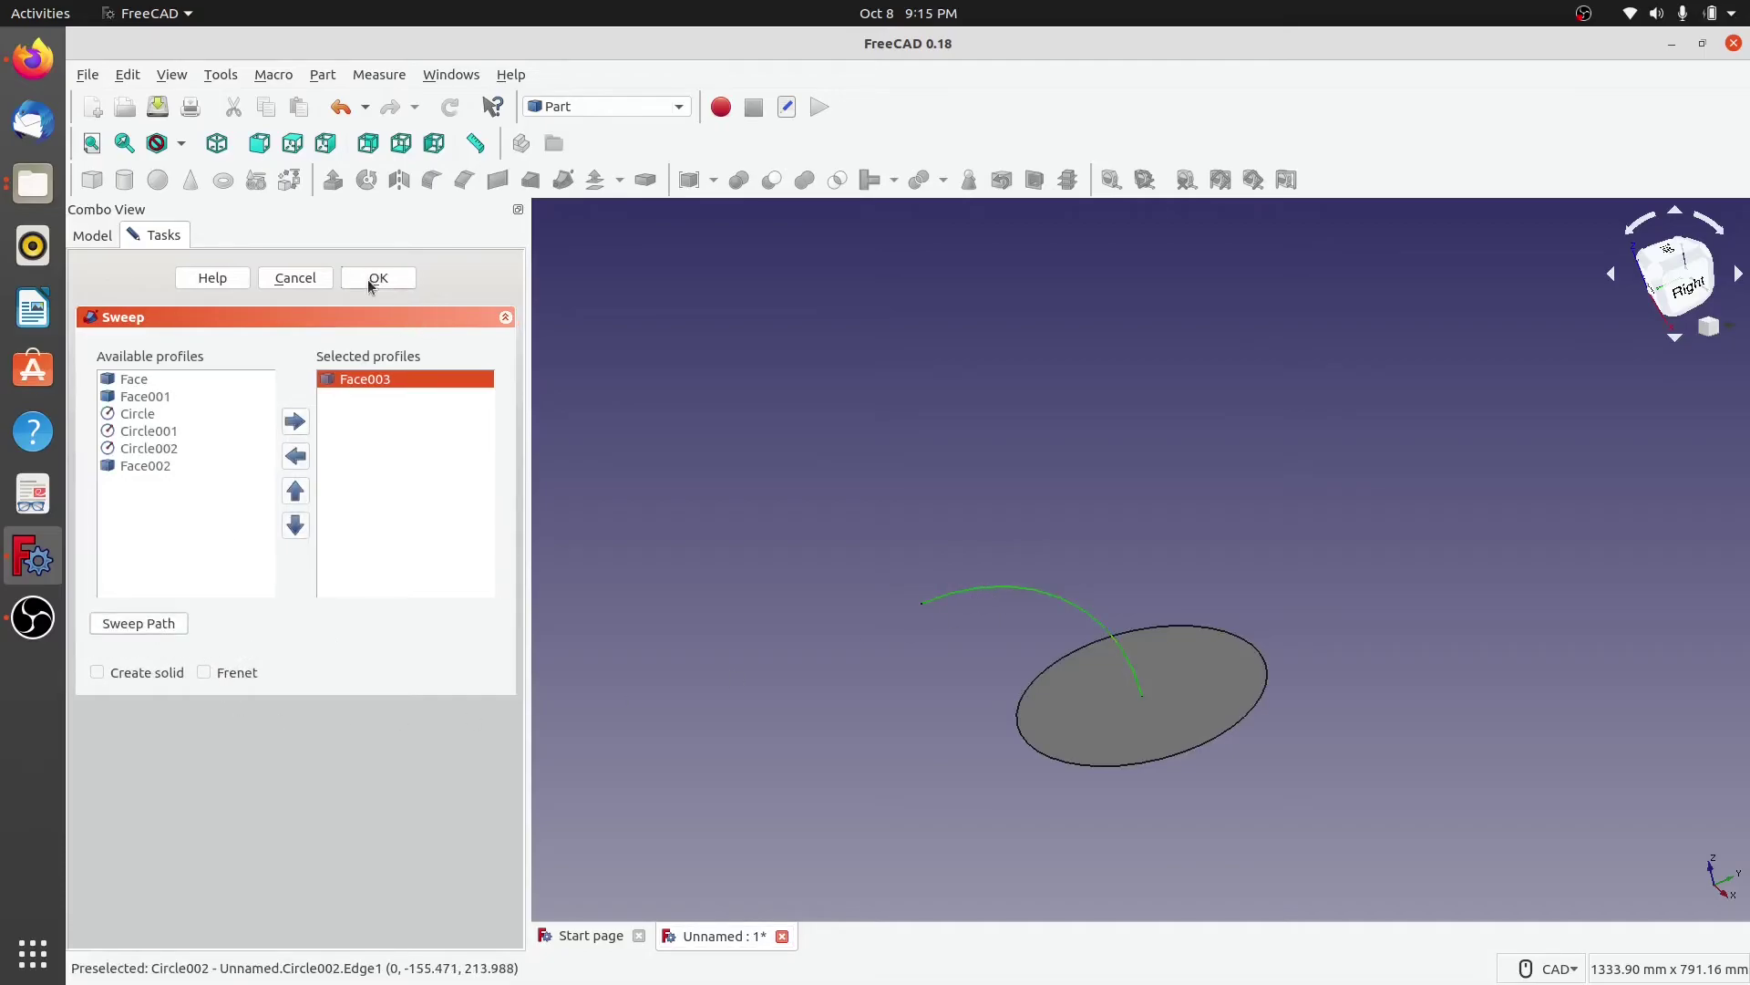
click(374, 278)
click(811, 696)
middle_drag(745, 706, 913, 684)
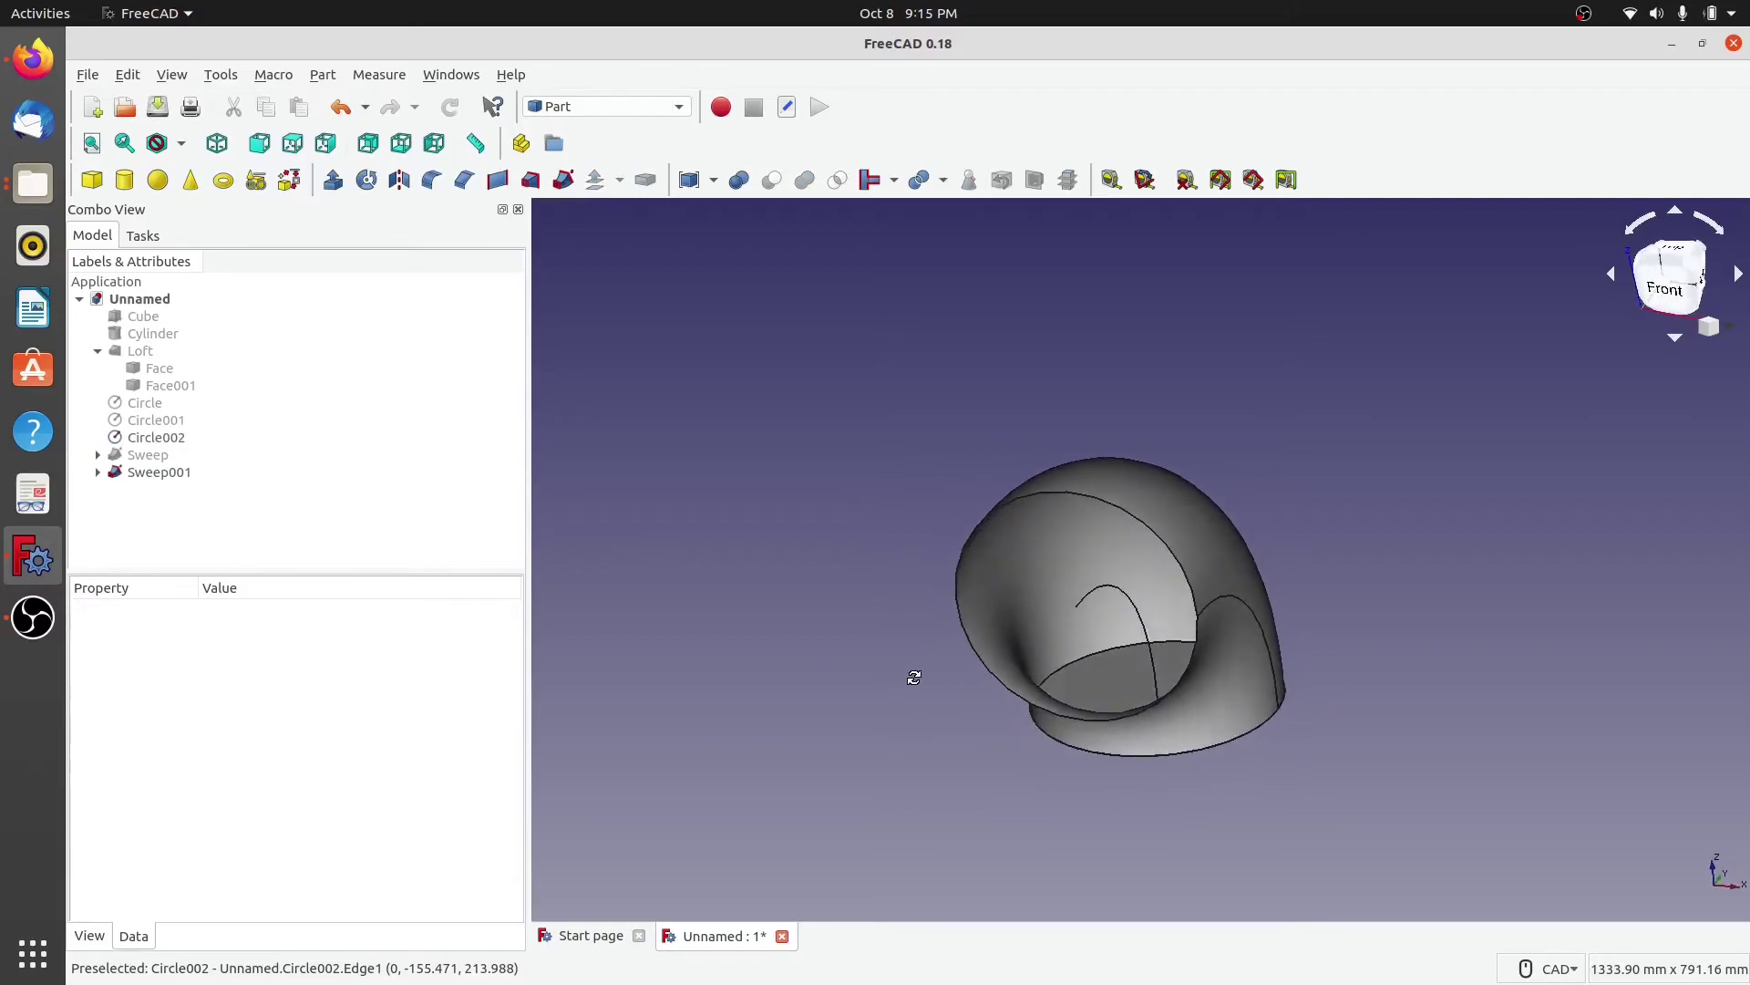
Step: Expand both sweeps in the model tree and show Sweep together with Sweep001 to compare them
click(98, 455)
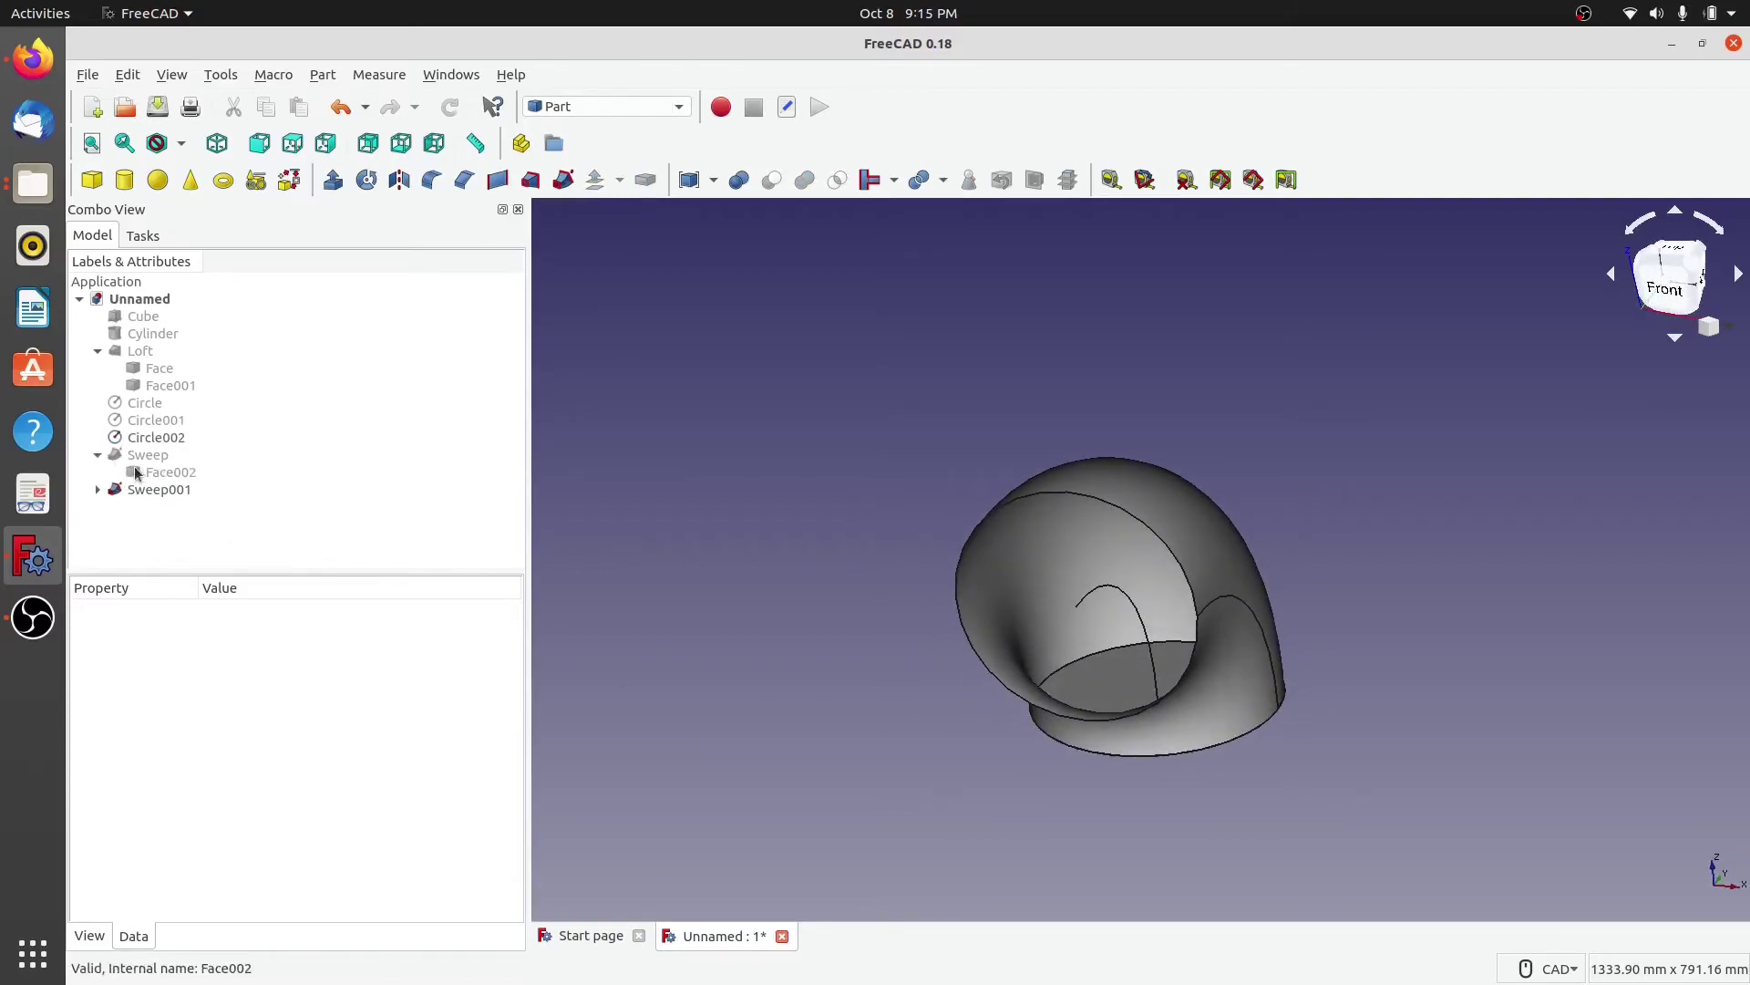
click(153, 473)
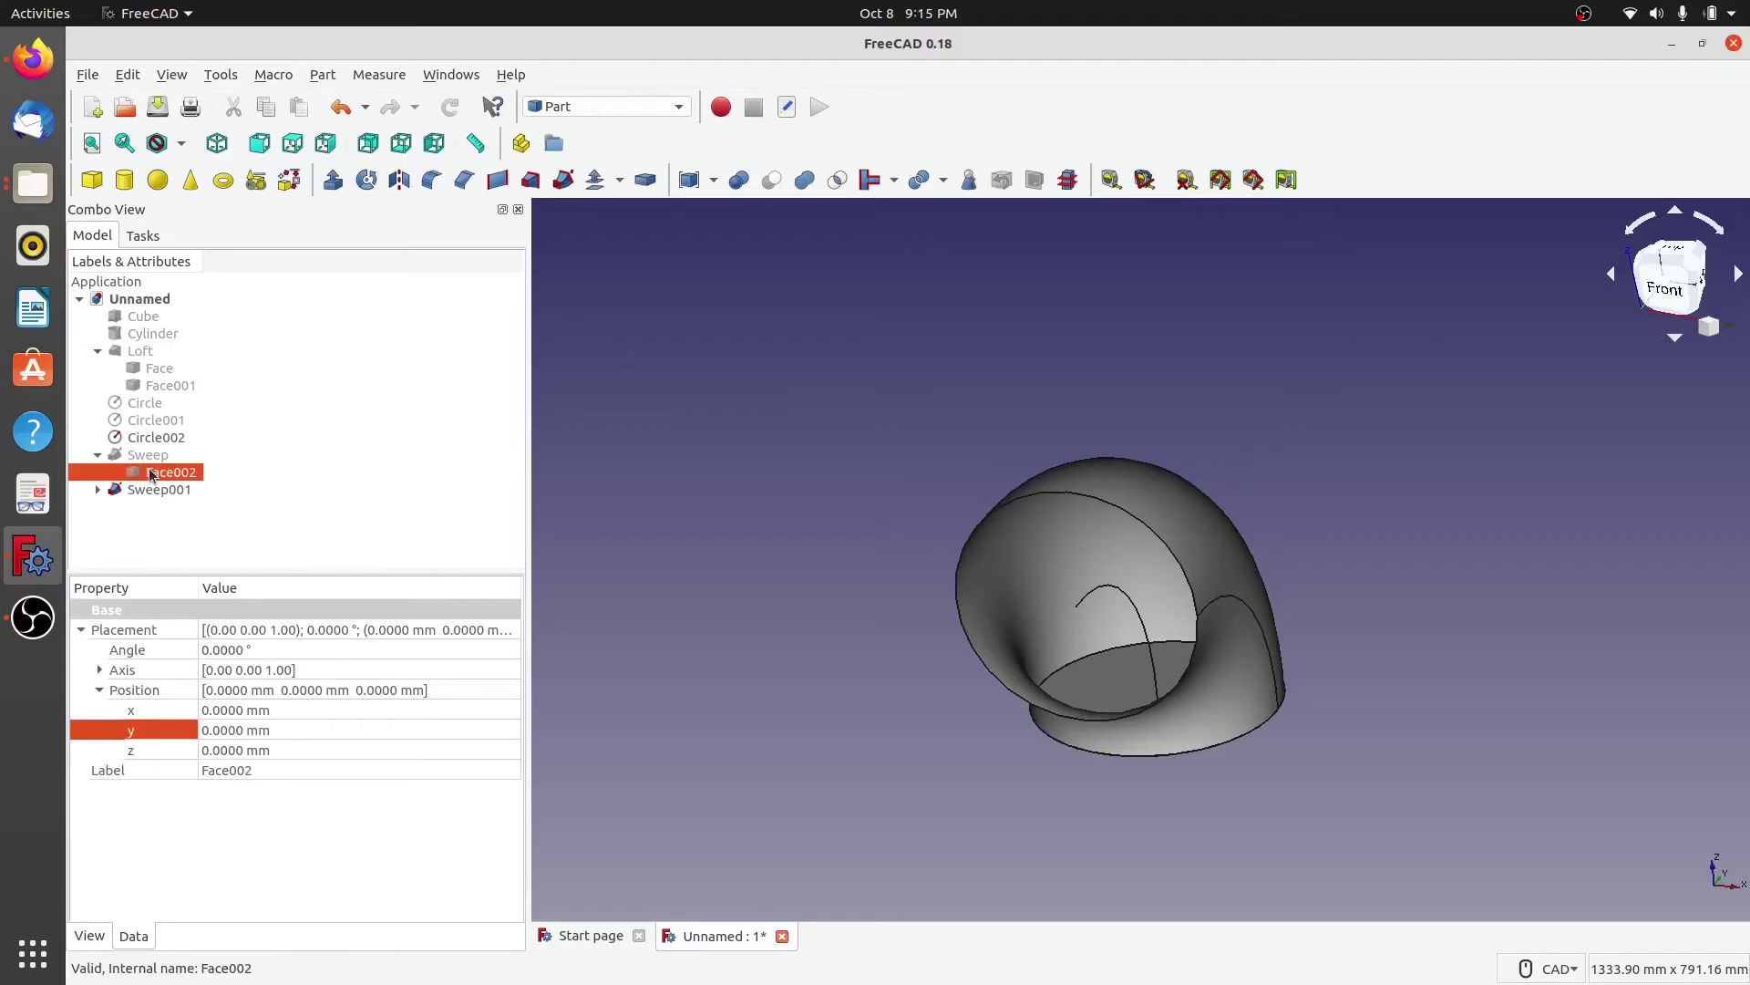
click(136, 455)
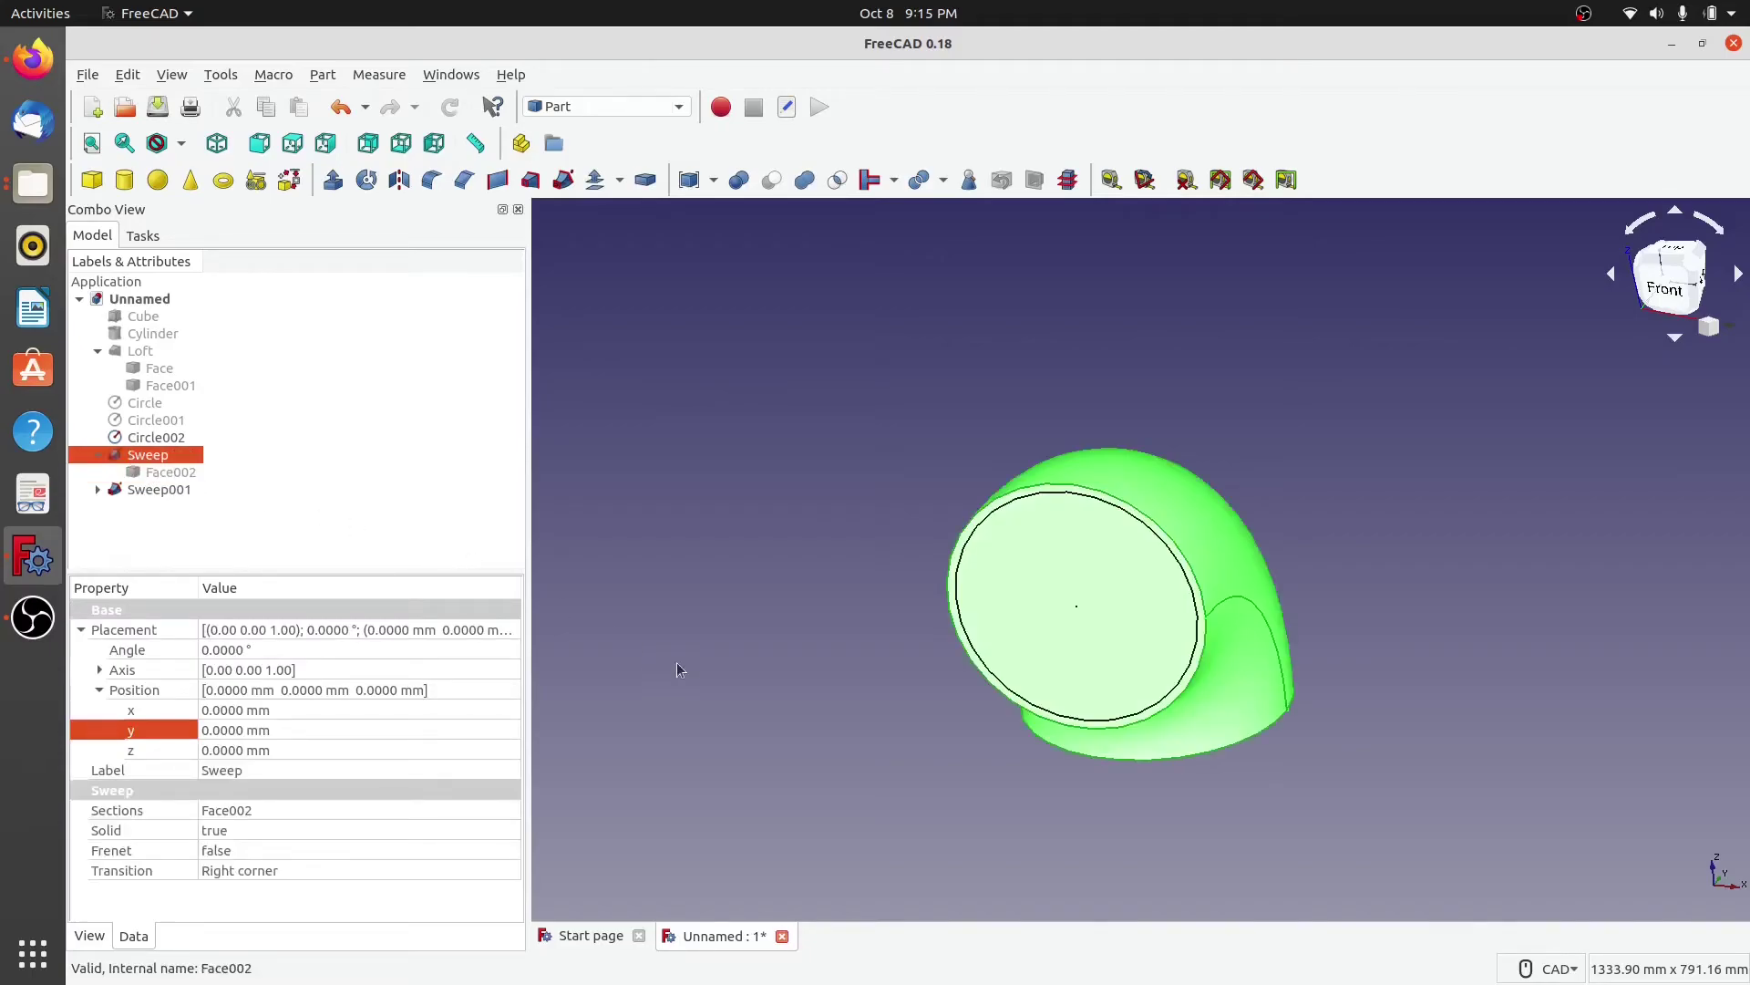
click(97, 490)
click(844, 764)
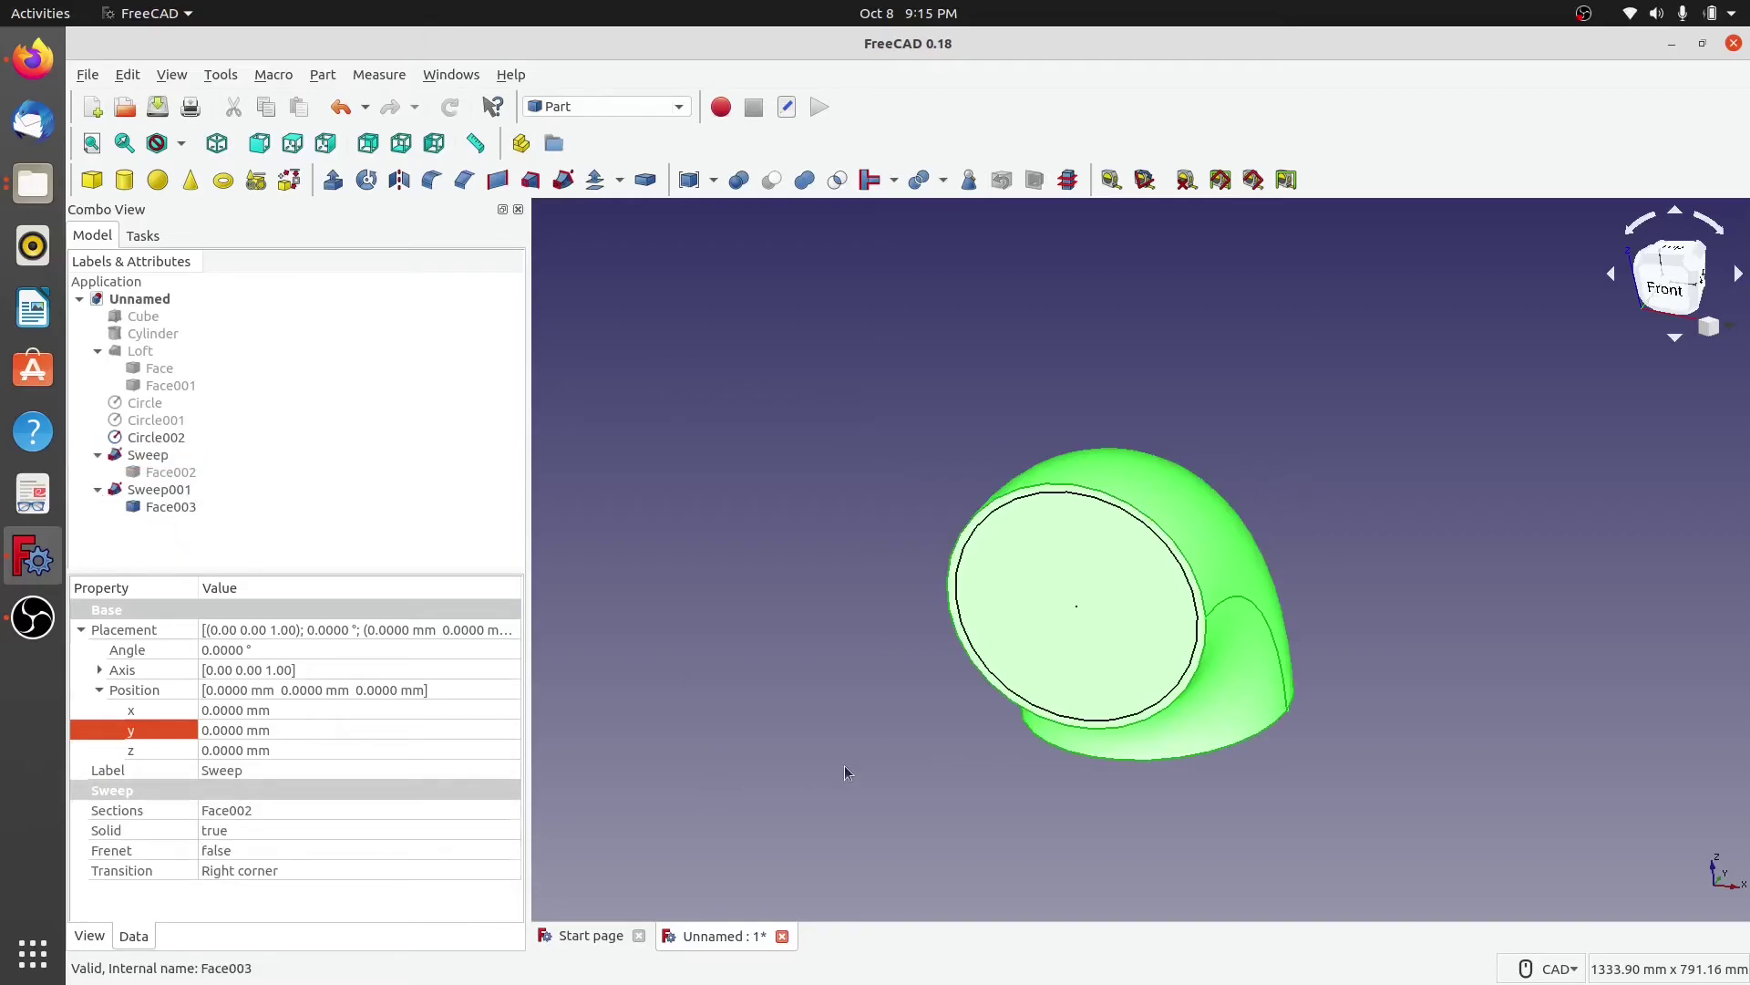
Step: Hide Sweep, the profile Face003 and the arc Circle002 so that only Sweep001 is shown
click(139, 456)
click(166, 508)
key(space)
middle_drag(747, 687, 766, 726)
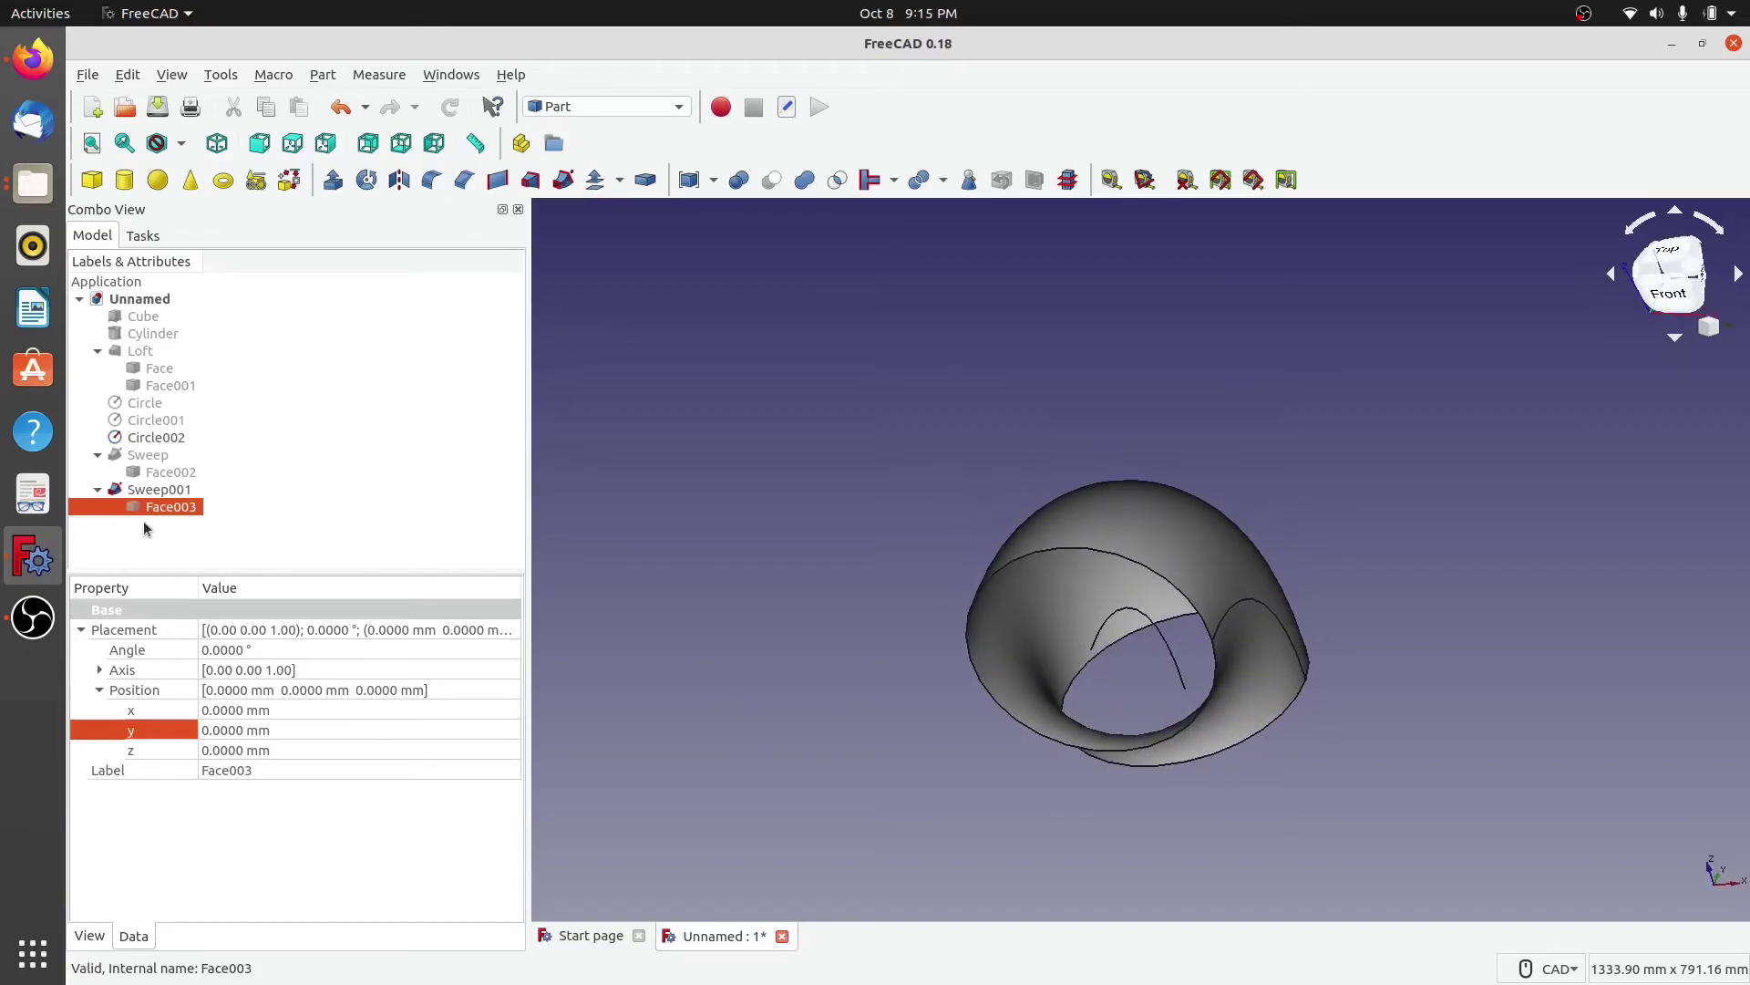
click(160, 439)
click(877, 708)
middle_drag(877, 707, 715, 580)
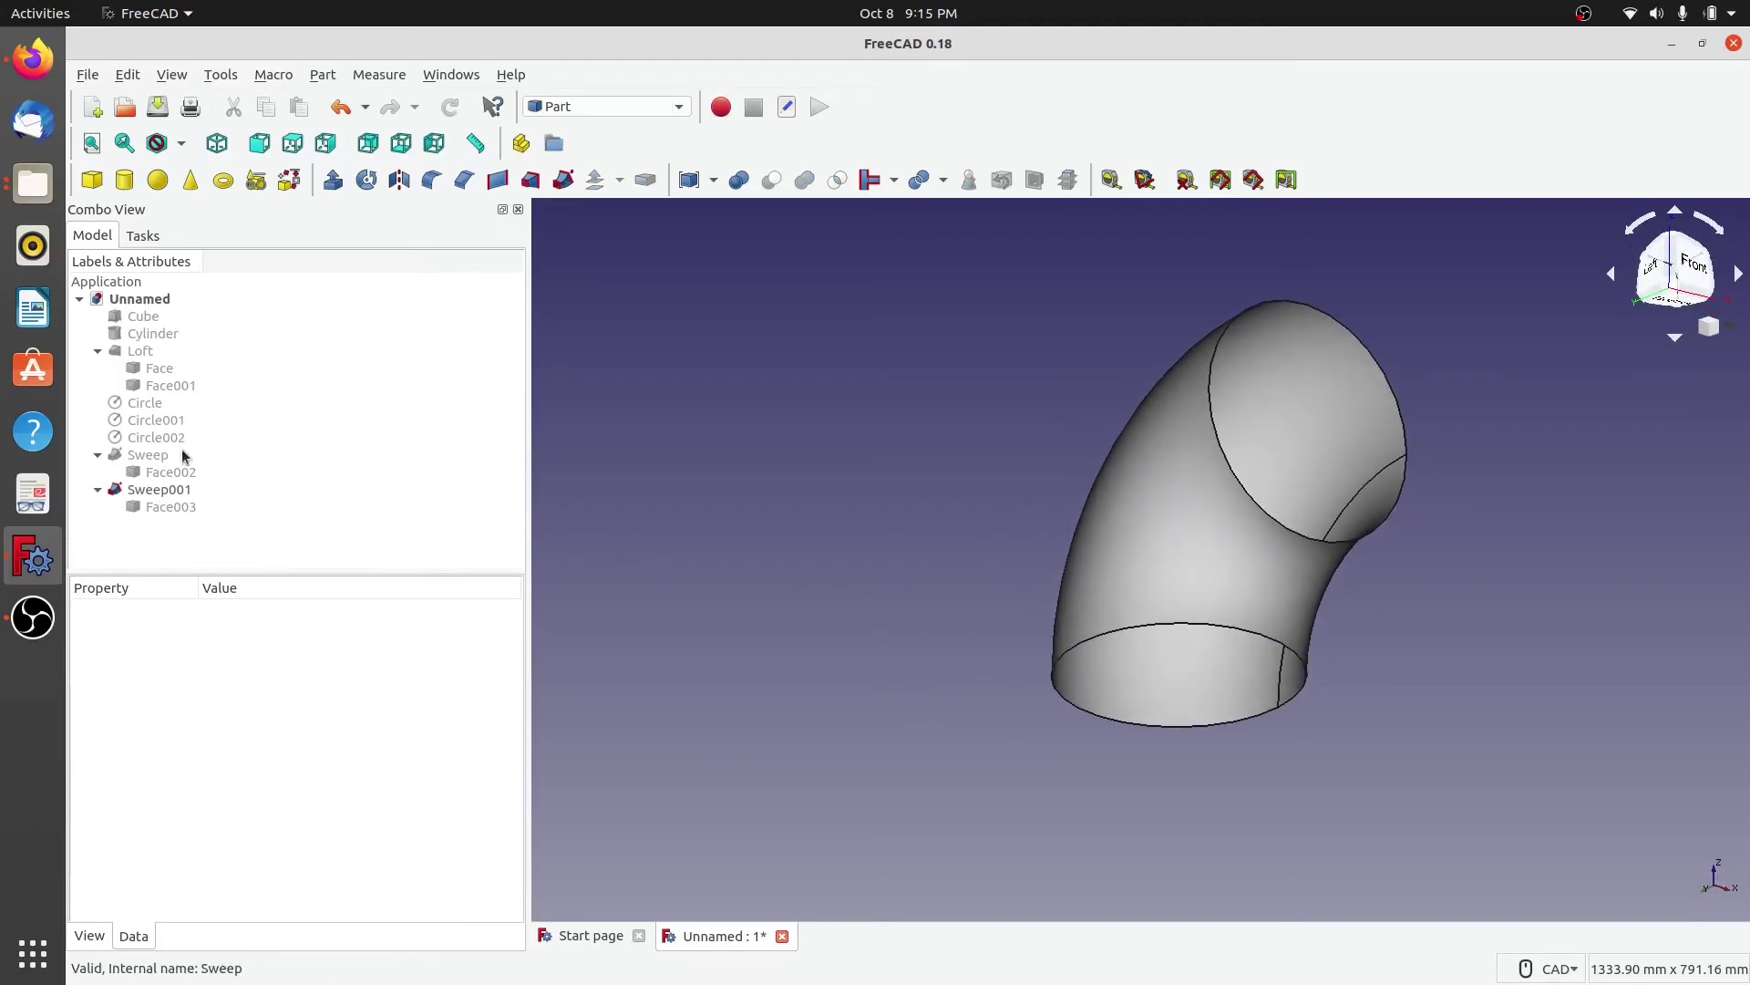
Step: Show Sweep, hide Sweep001 and examine the ends of the outer sweep from several sides
click(149, 455)
click(873, 740)
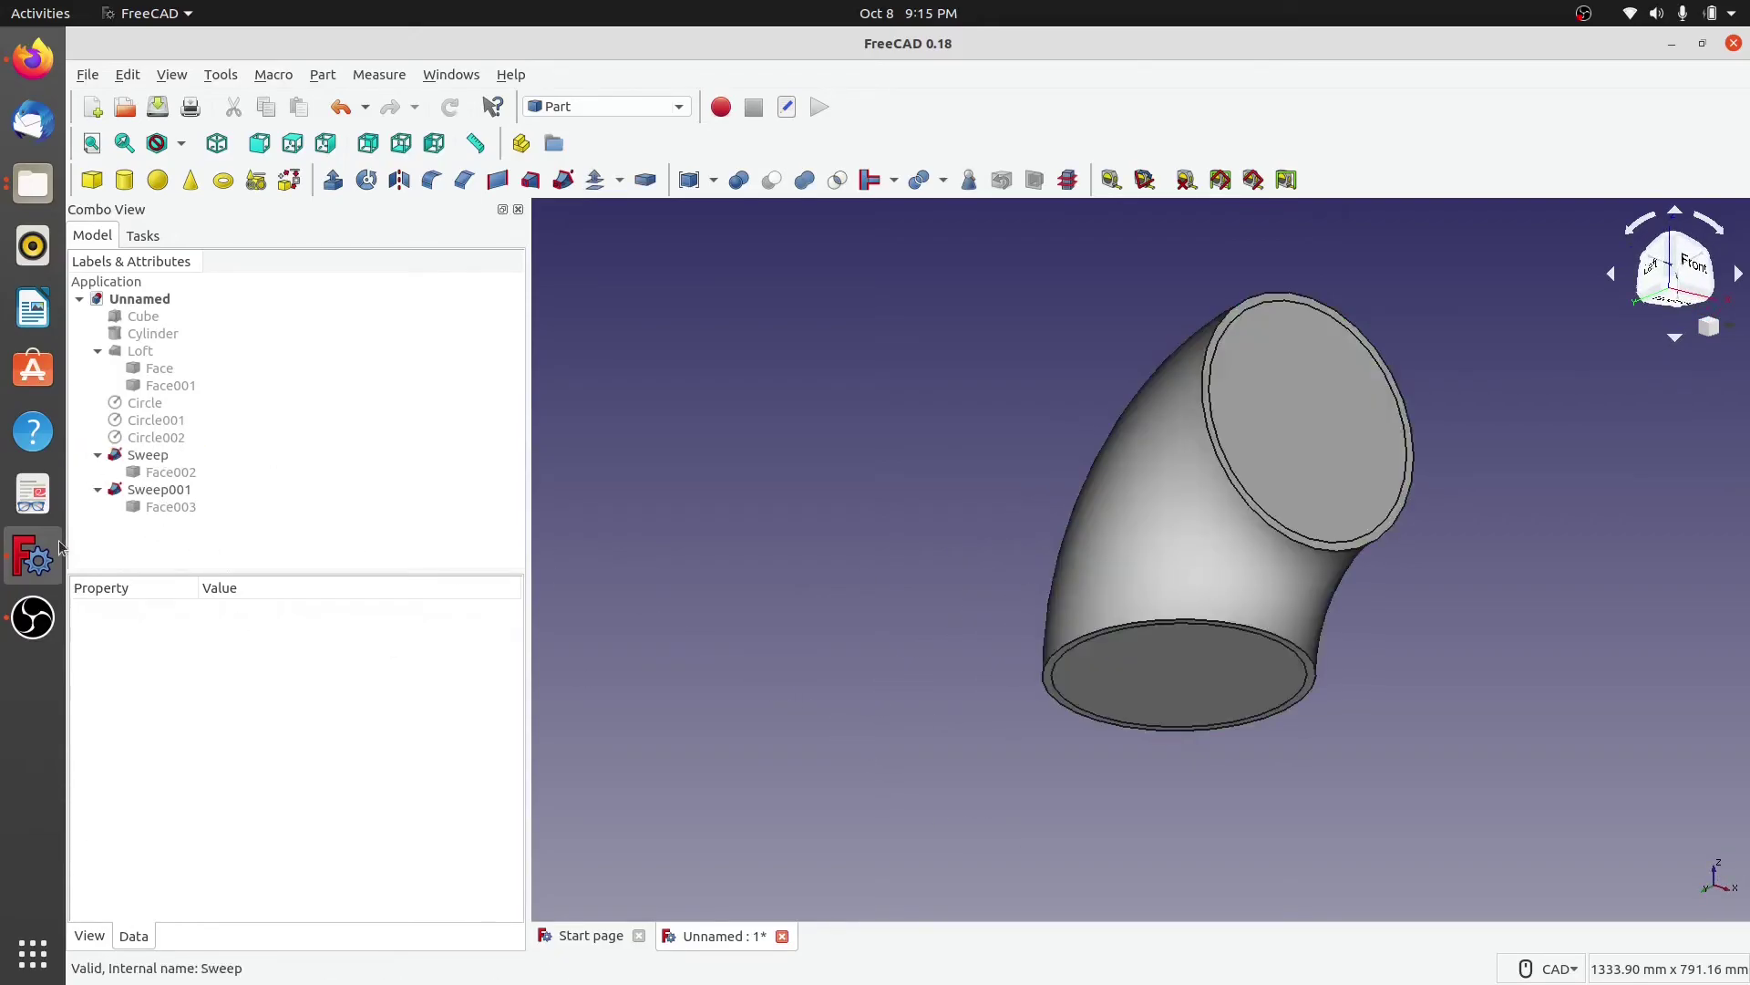
click(170, 507)
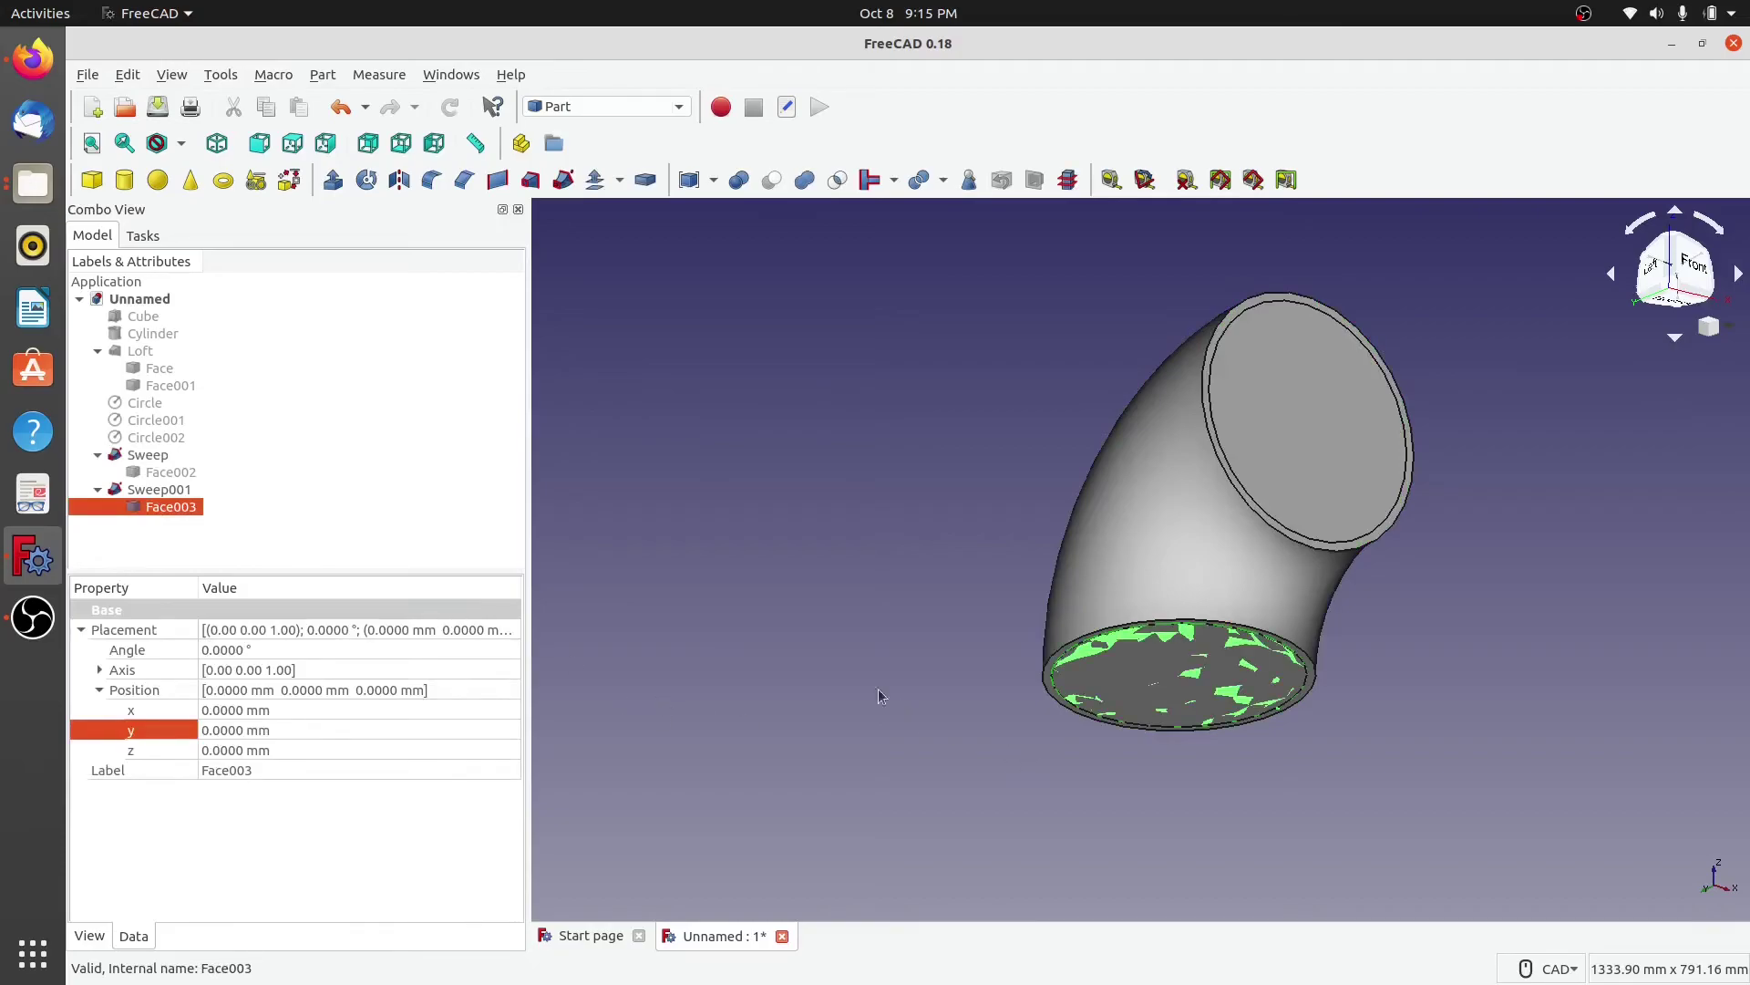
key(Up)
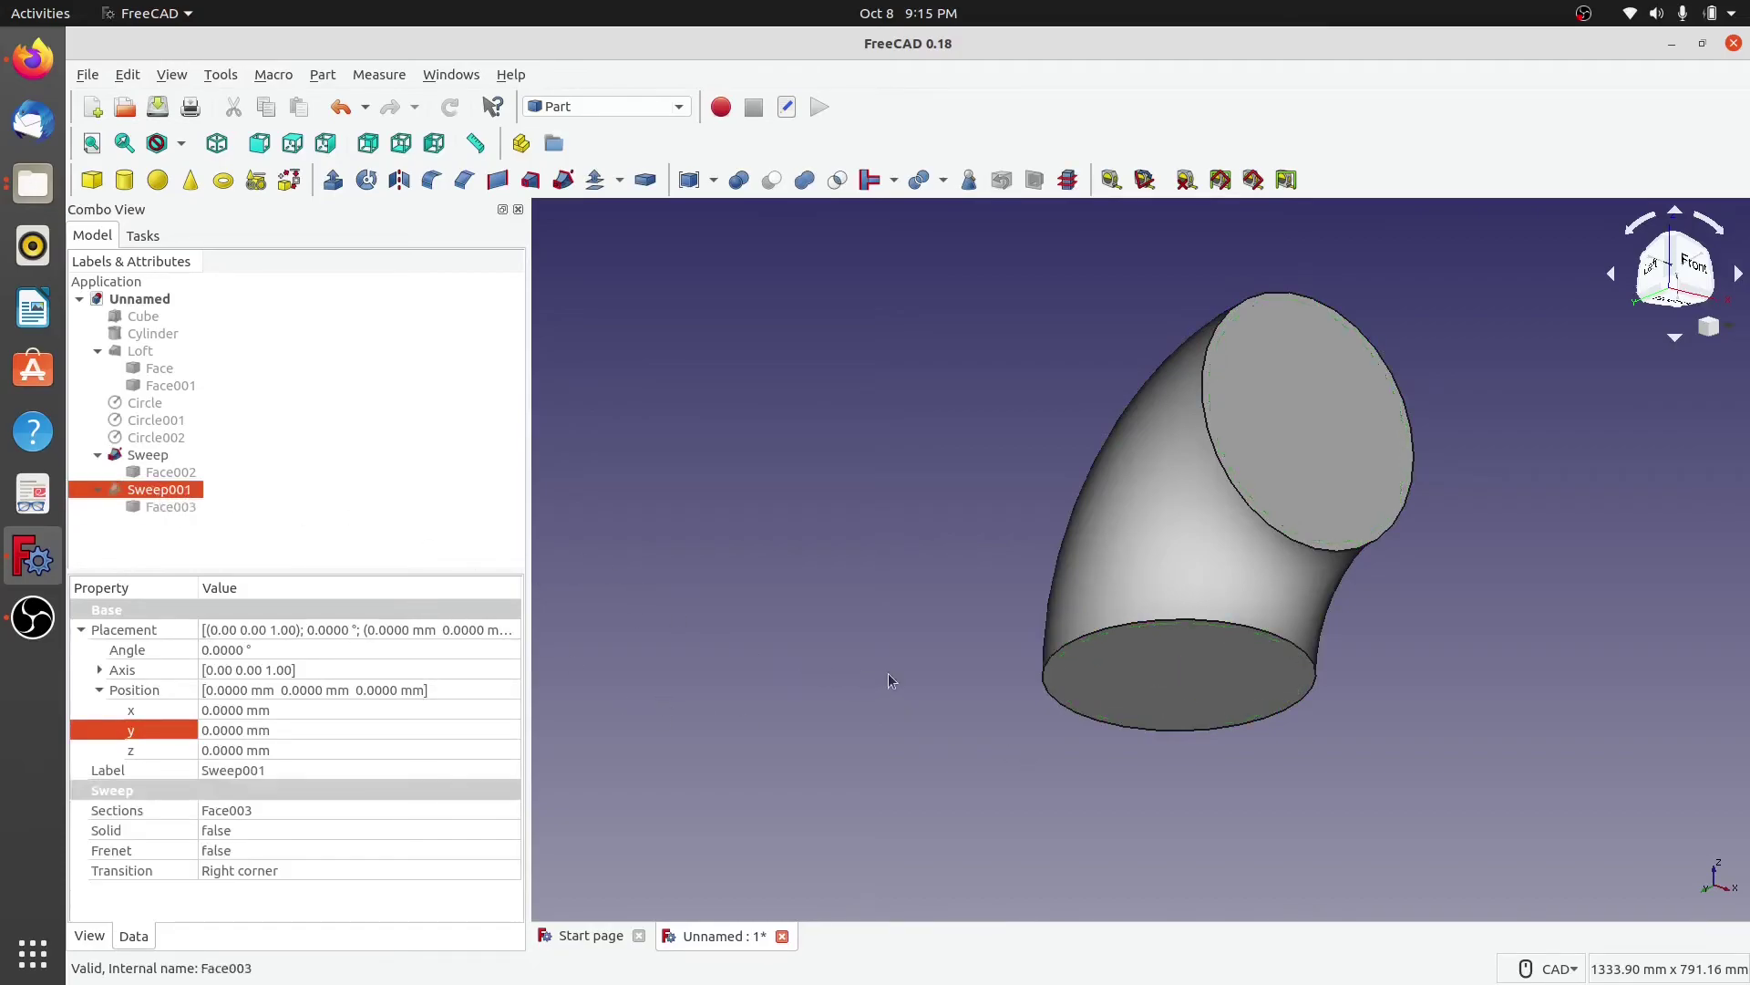
click(892, 679)
middle_drag(852, 632, 700, 649)
middle_drag(991, 562, 837, 558)
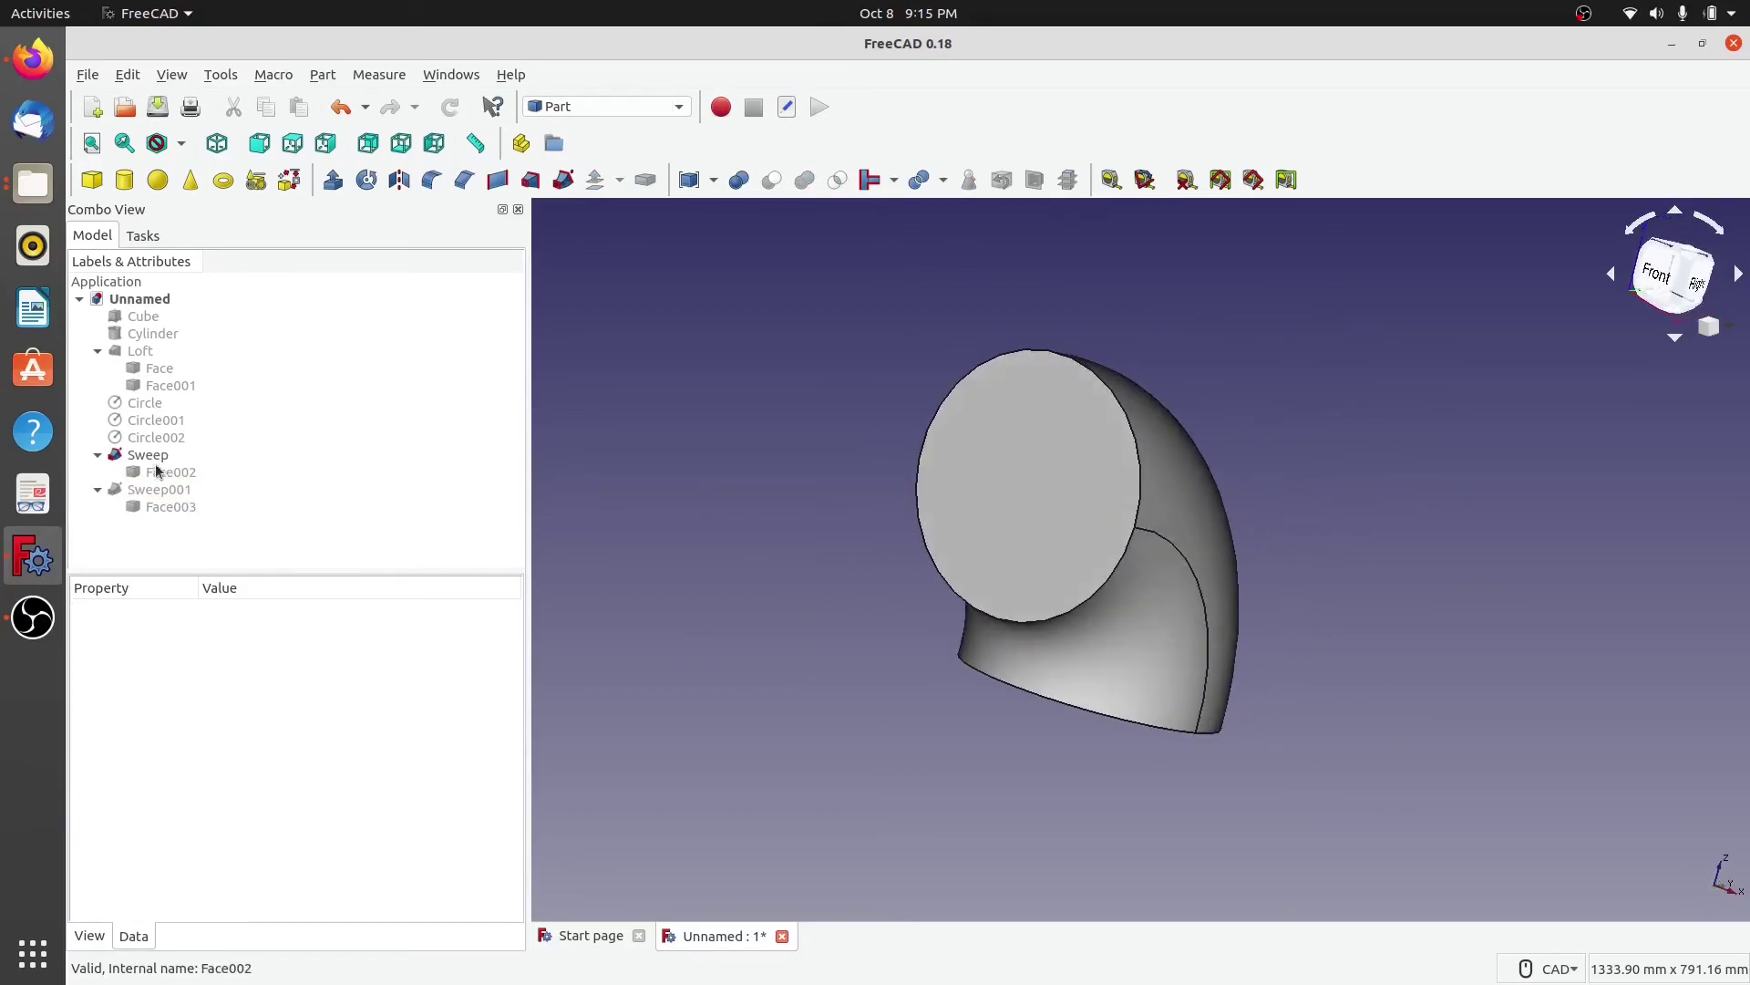
Step: Hide Sweep, show Sweep001 and examine the ends of the inner sweep for comparison
click(139, 456)
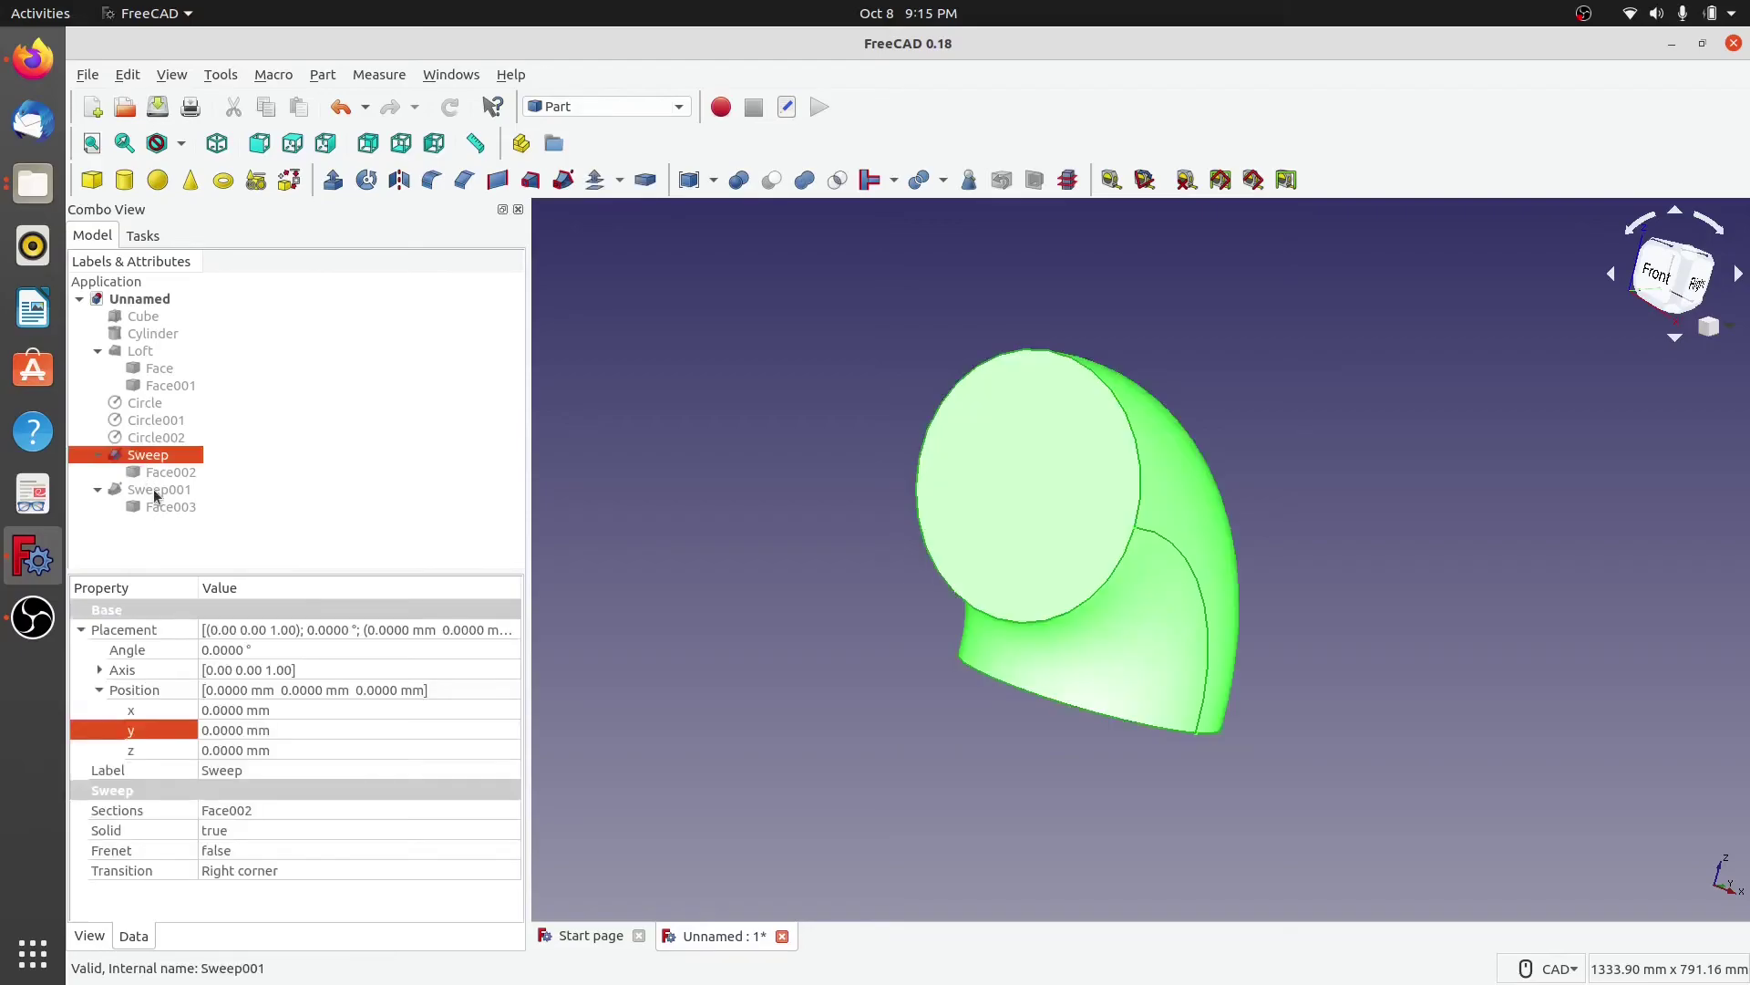
key(space)
click(157, 489)
key(space)
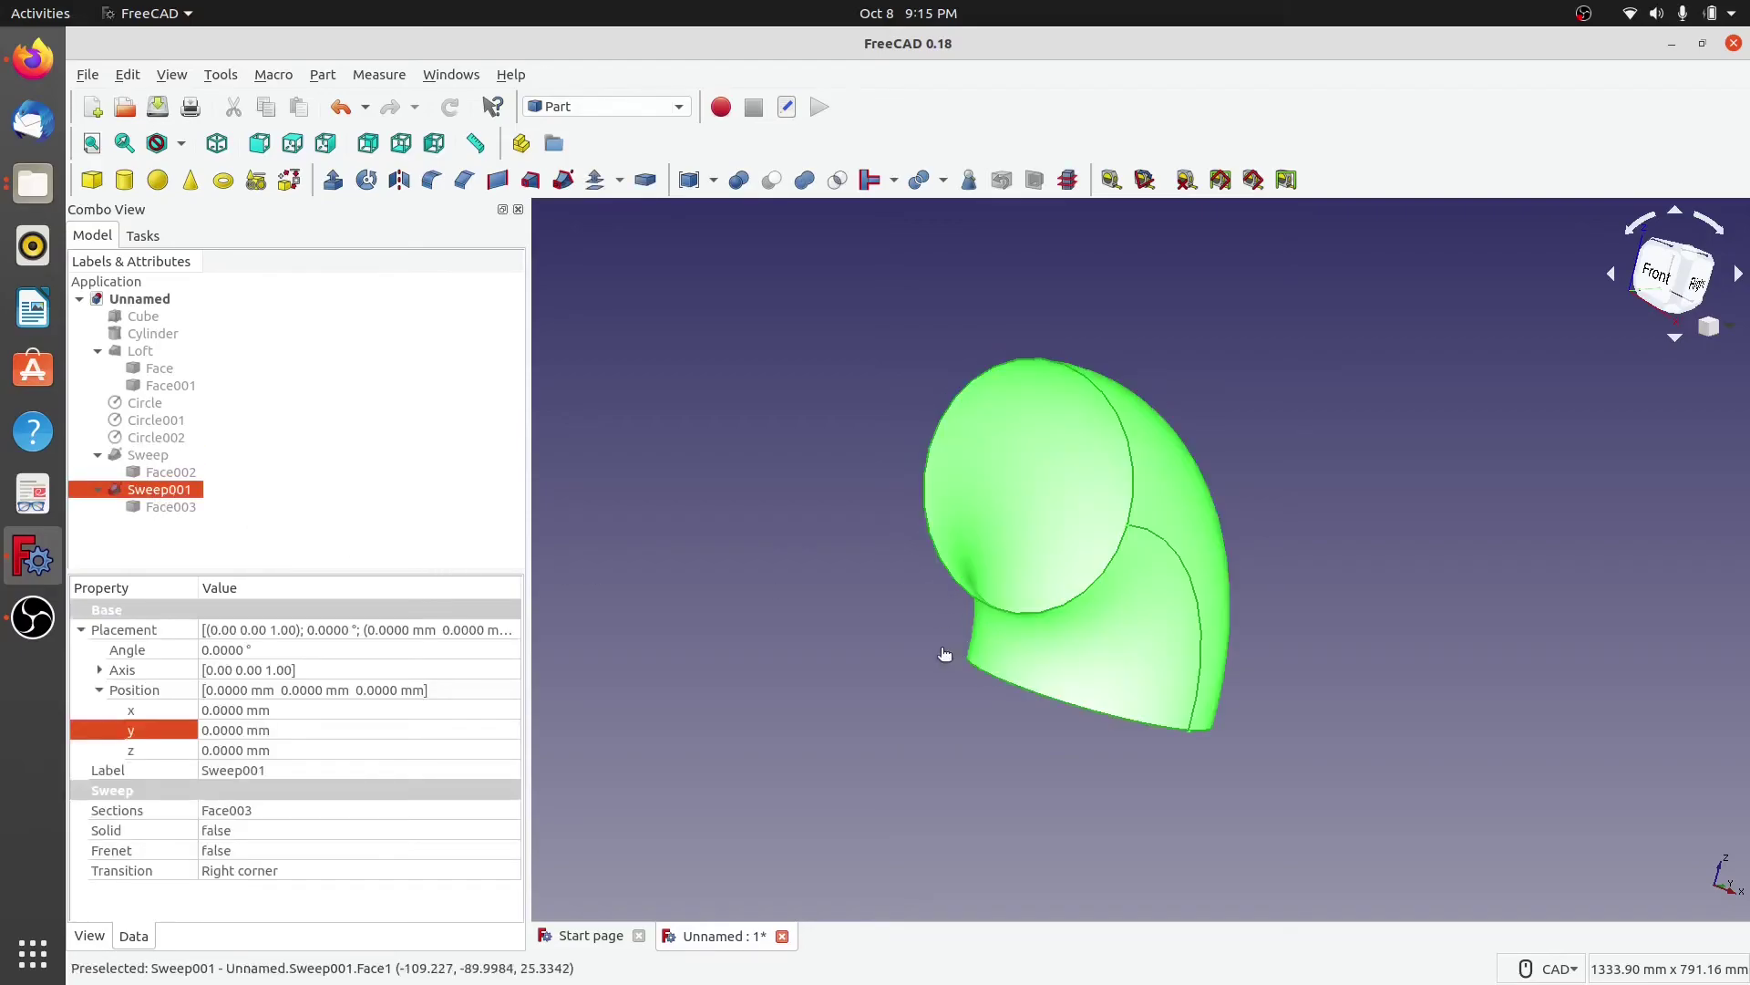
click(748, 638)
middle_drag(748, 638, 808, 708)
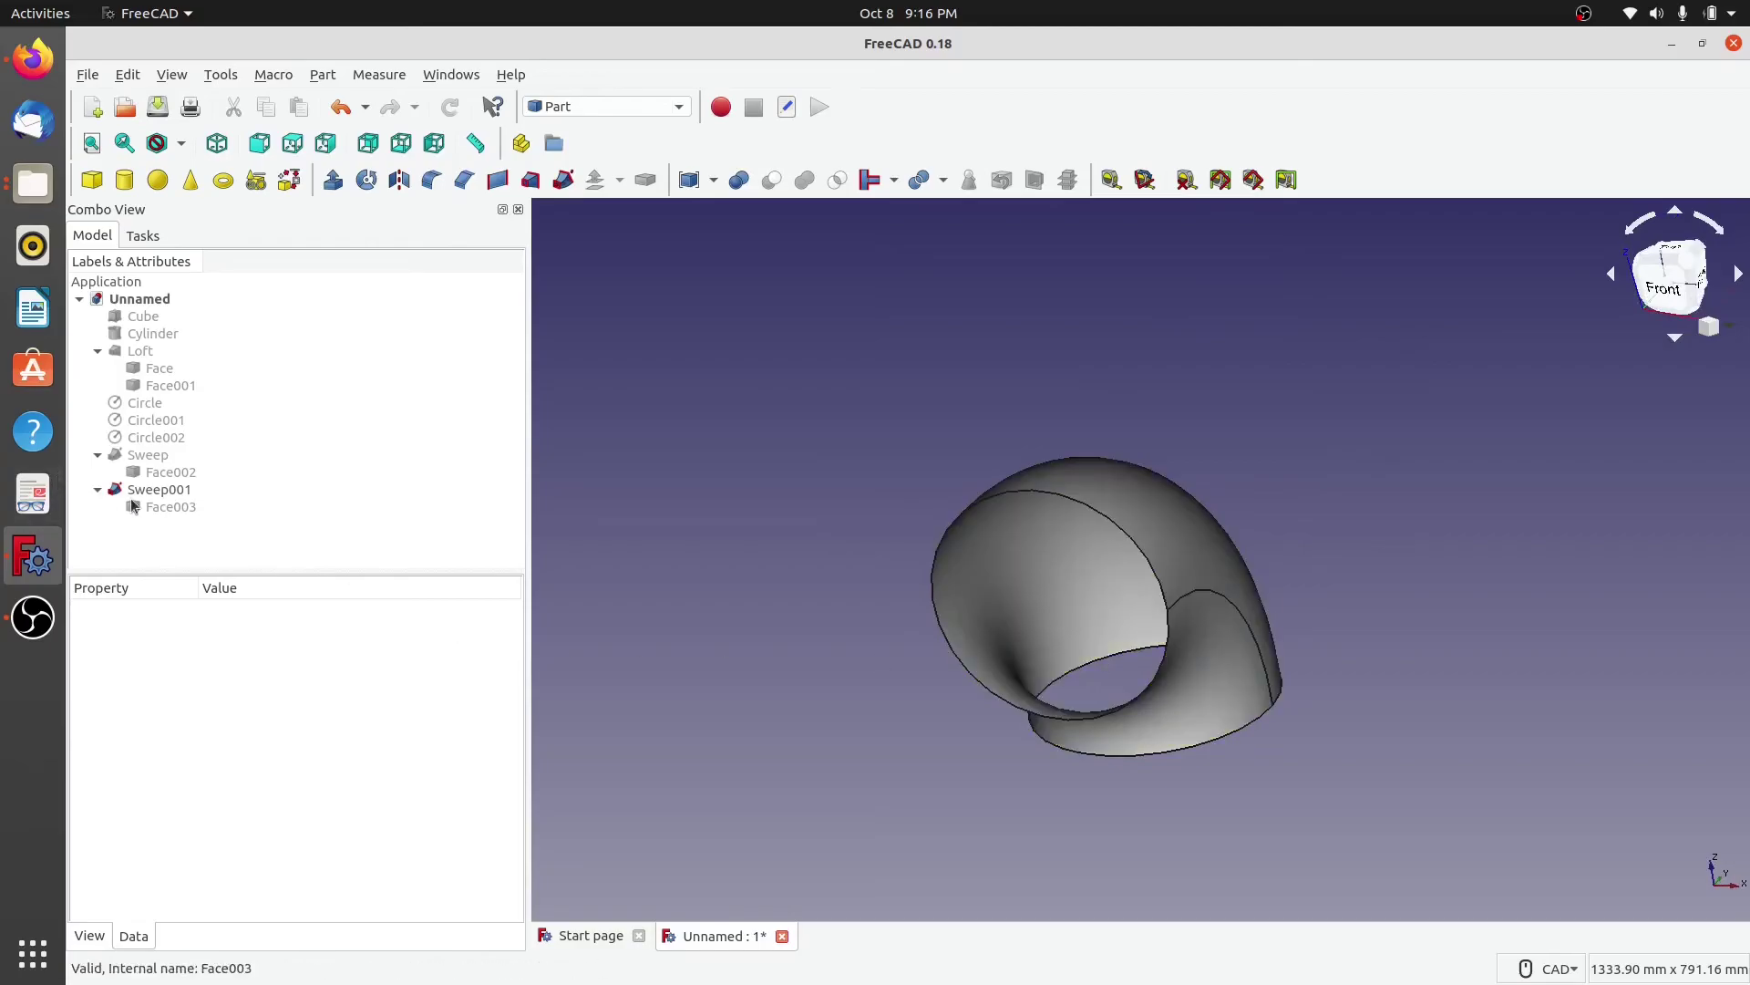
Step: Set the Solid property of Sweep001 to true and recompute the model
click(158, 491)
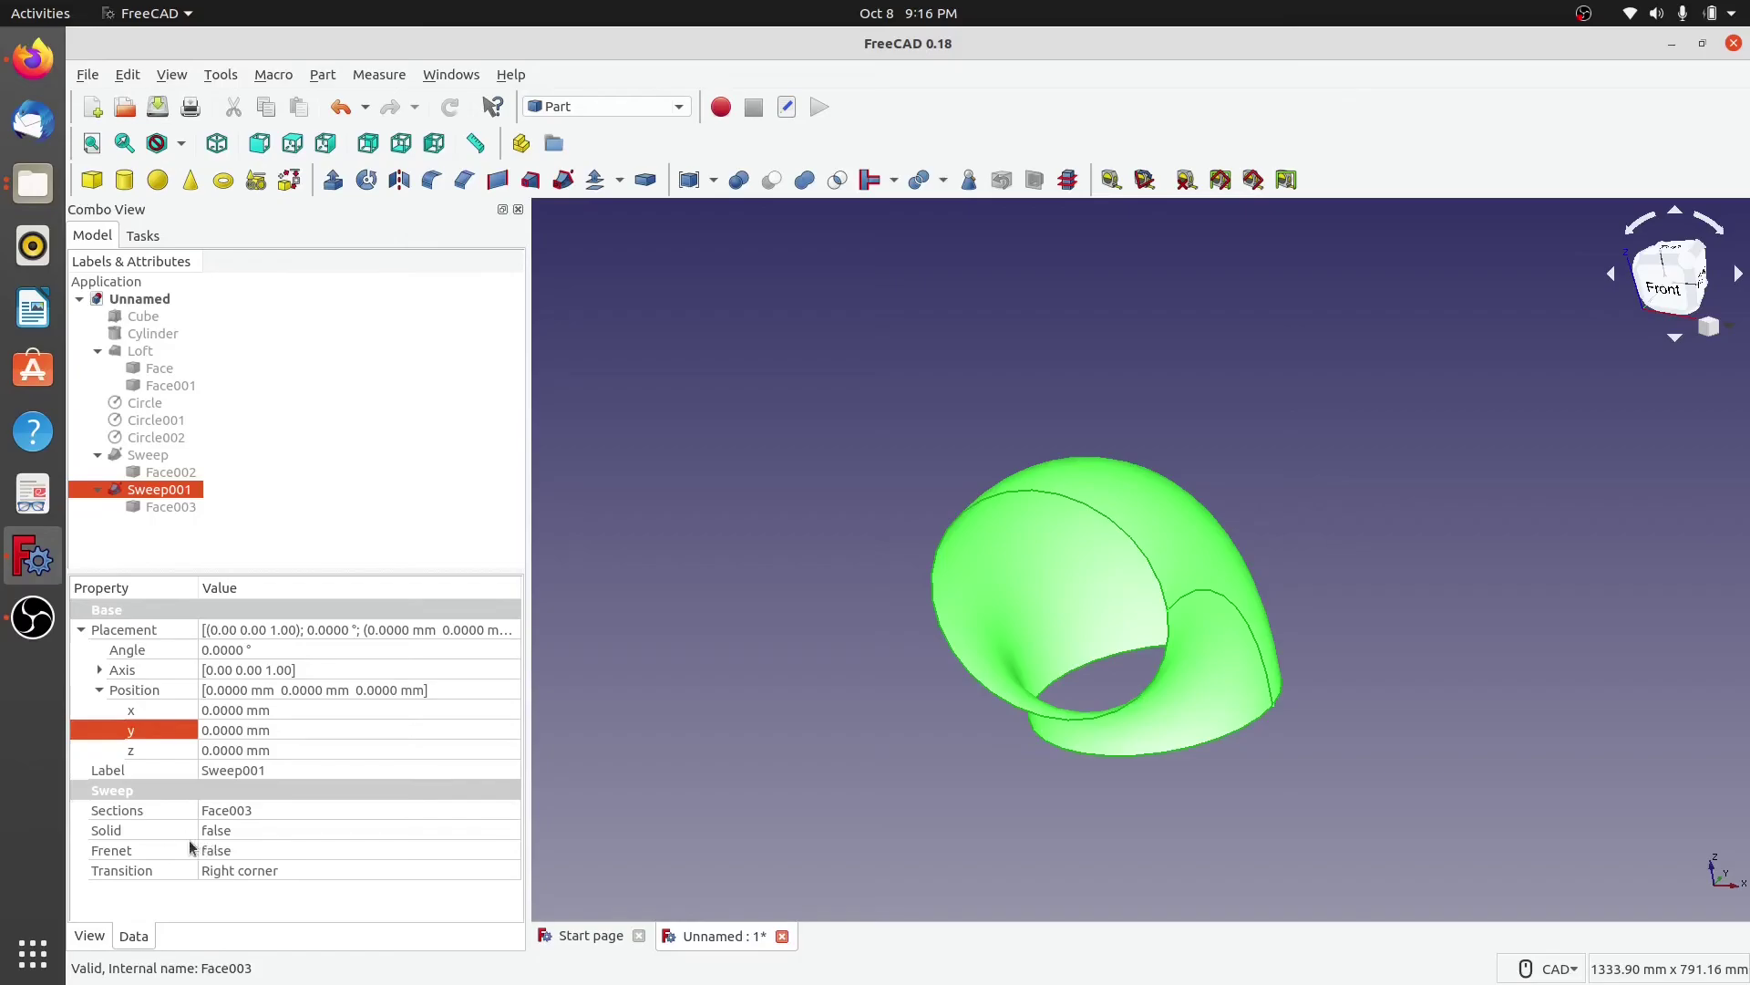
click(244, 829)
click(257, 829)
click(236, 855)
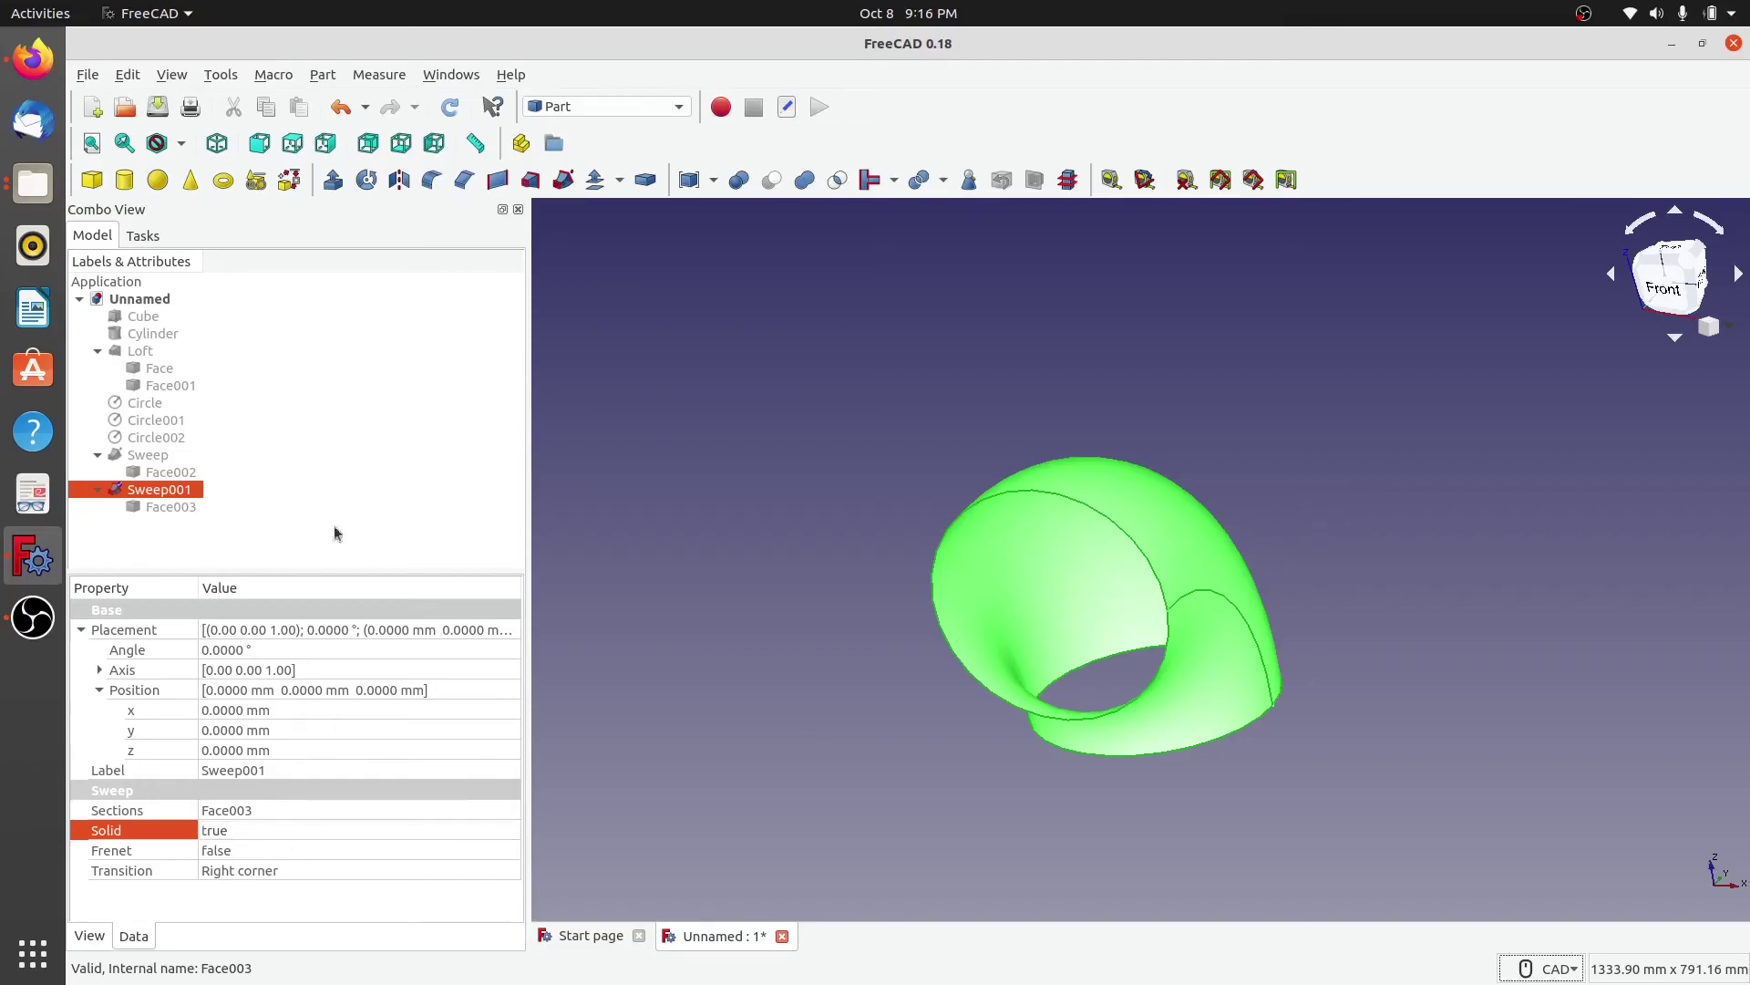
click(449, 107)
click(806, 543)
middle_drag(806, 539, 730, 505)
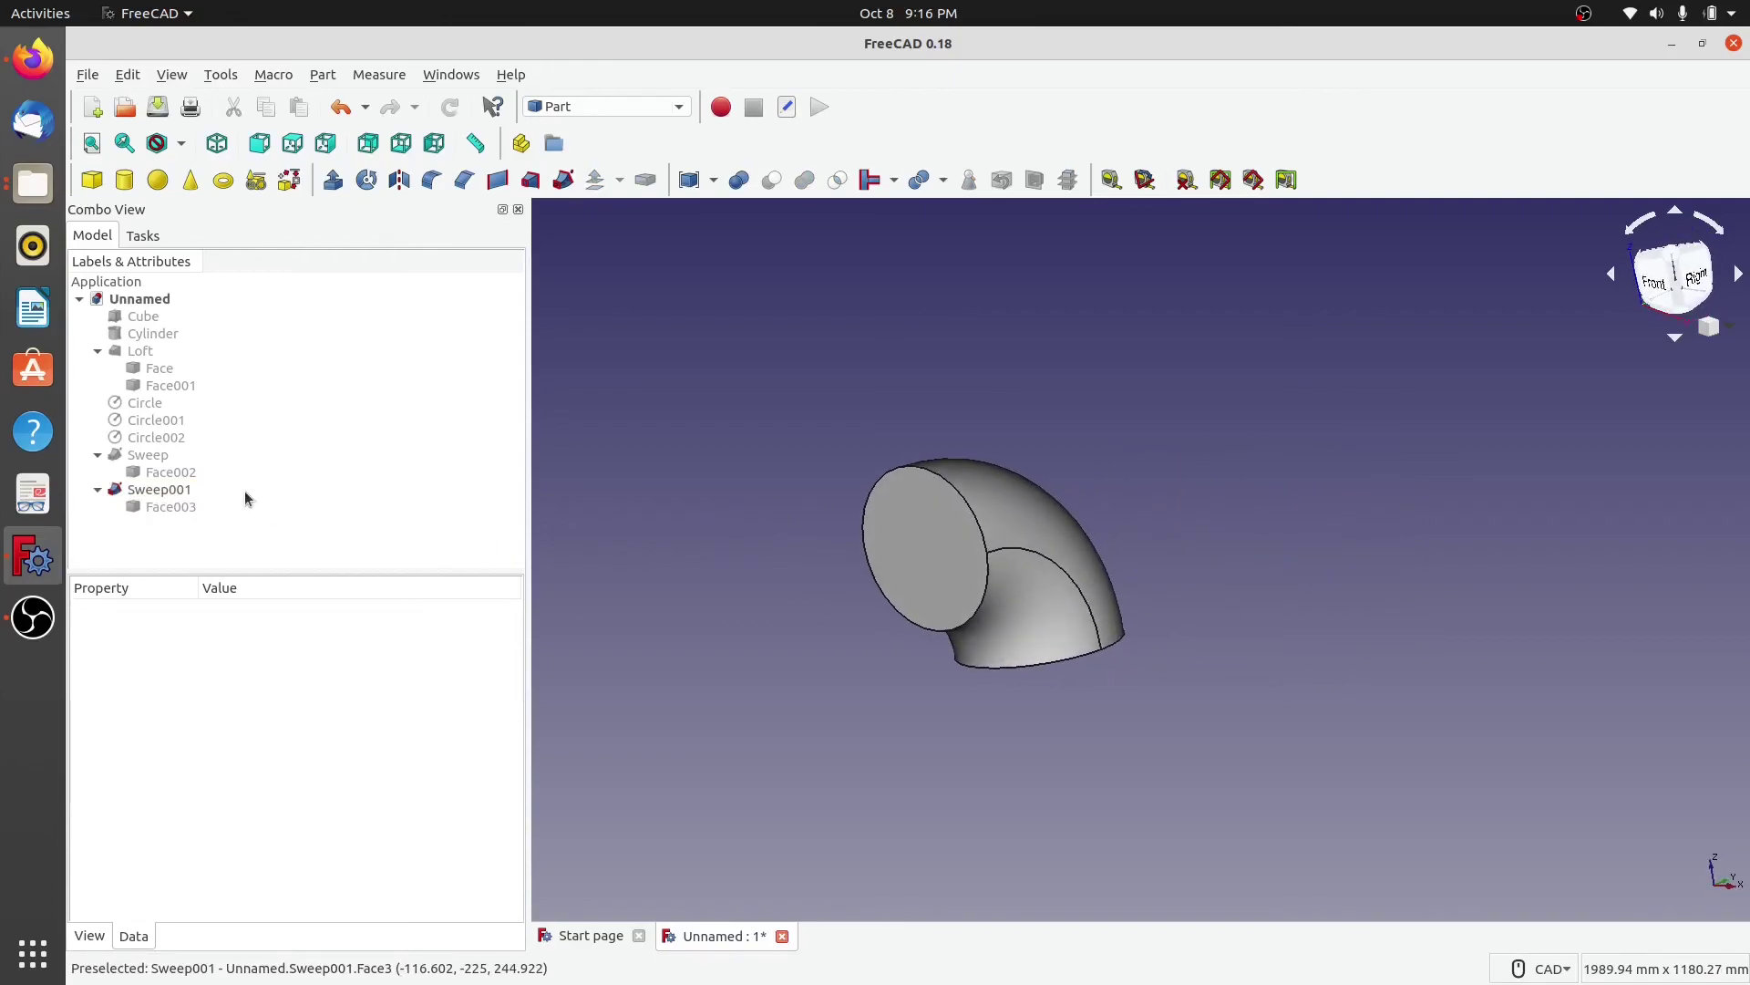
Step: Show Sweep again and subtract Sweep001 from it with a boolean cut to form a hollow pipe elbow
click(141, 455)
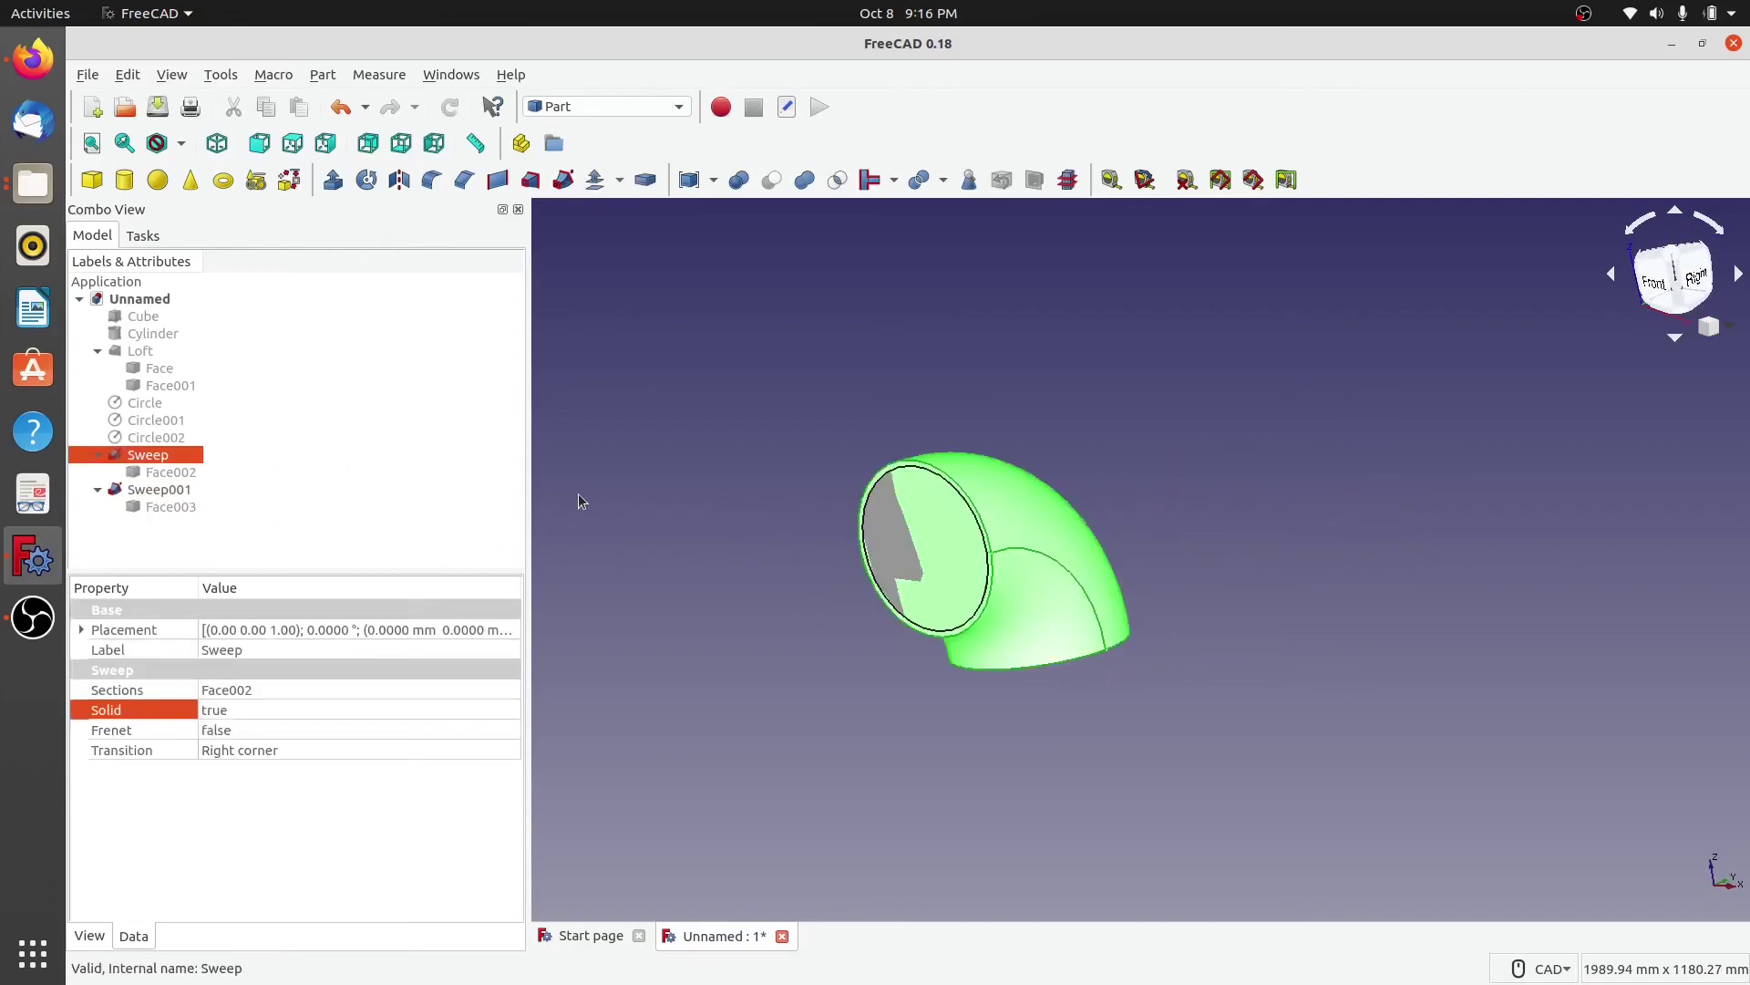
click(695, 562)
click(97, 455)
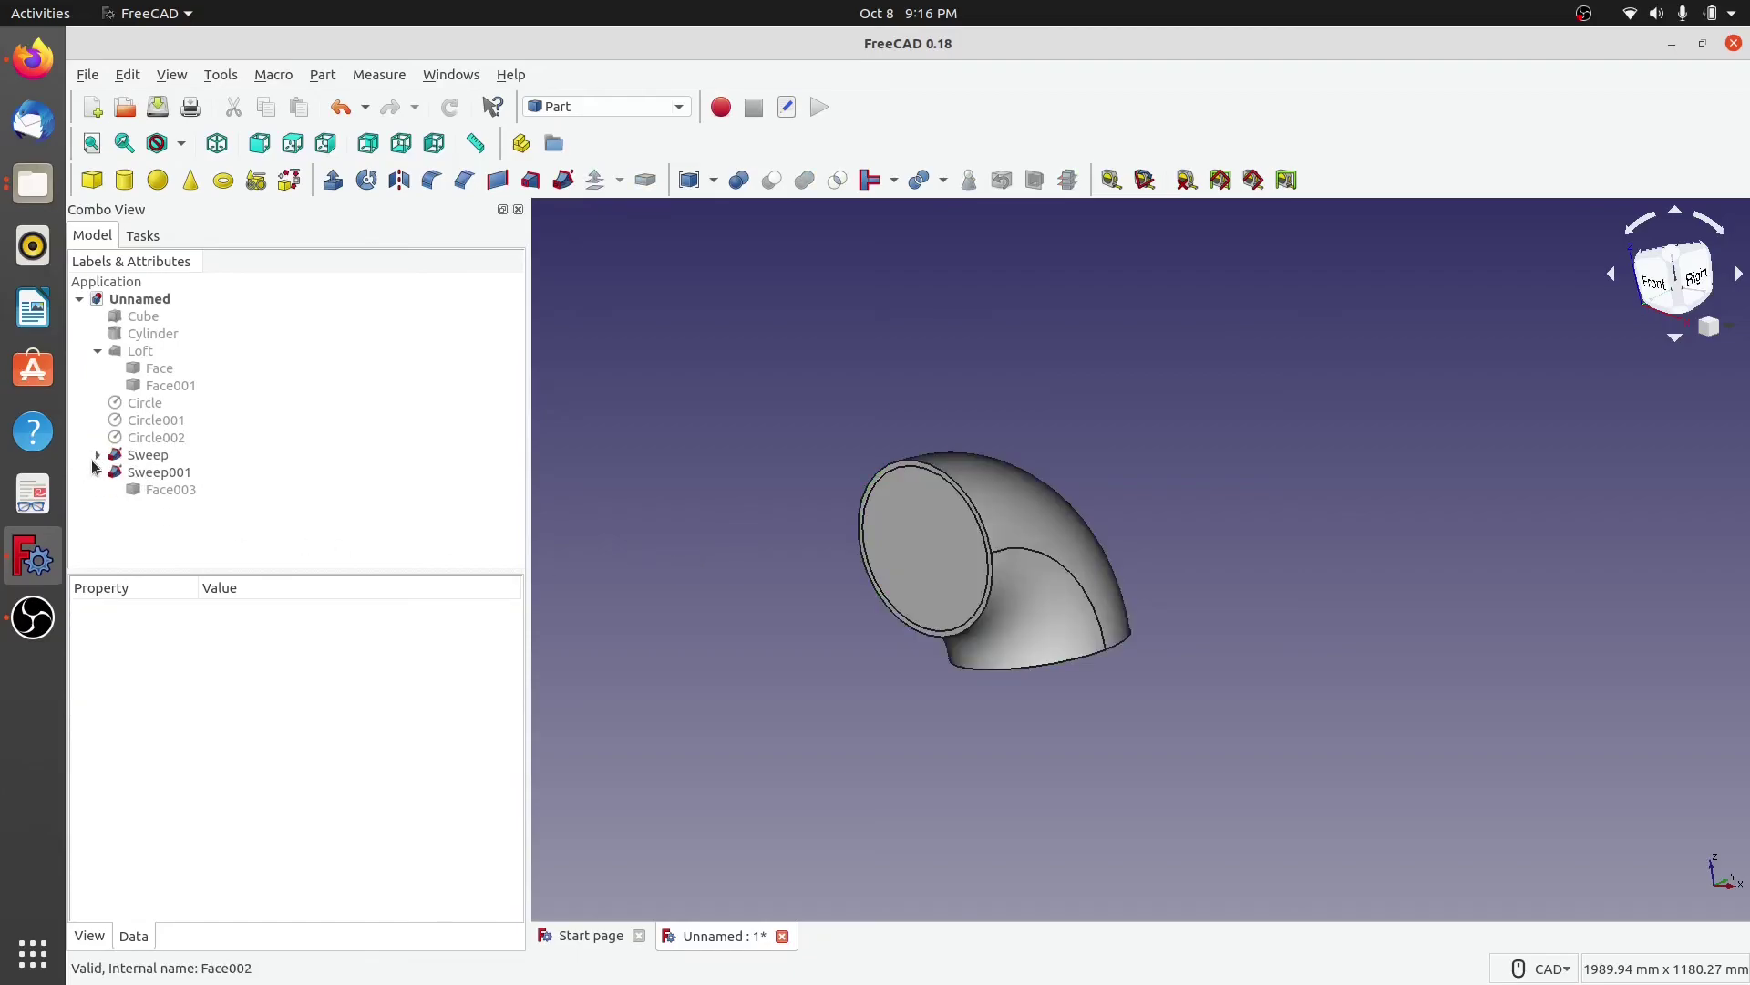
click(98, 472)
click(148, 455)
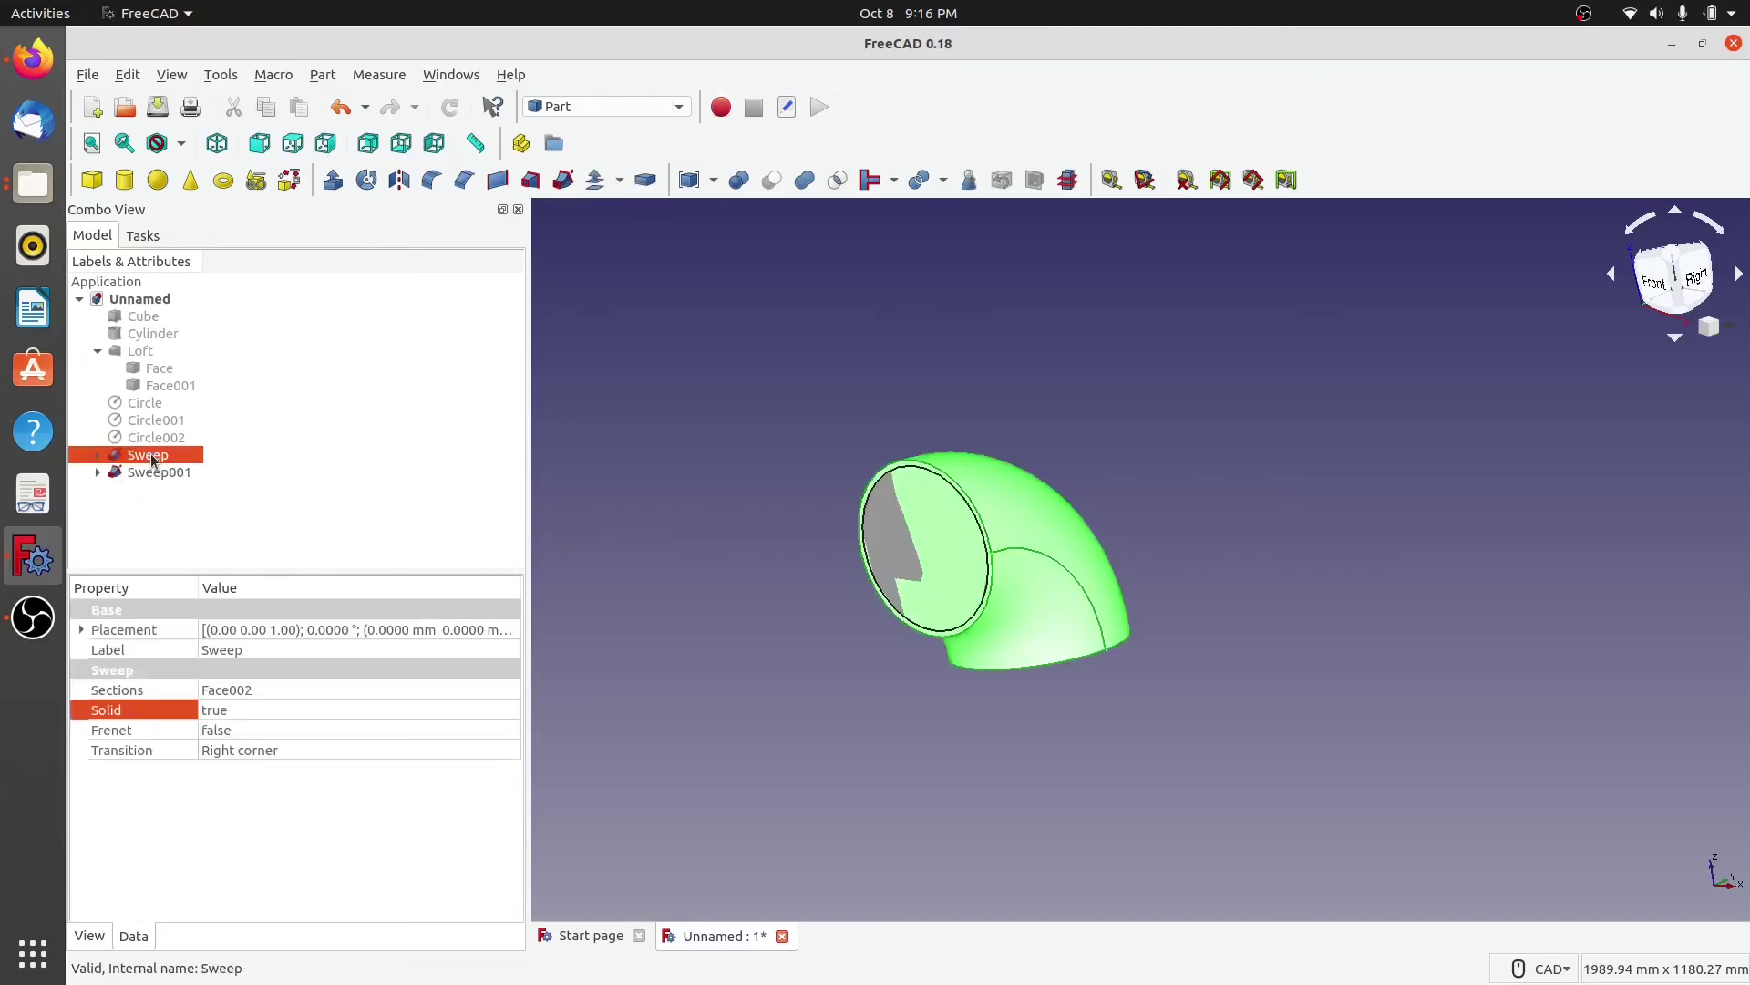
ctrl+click(148, 473)
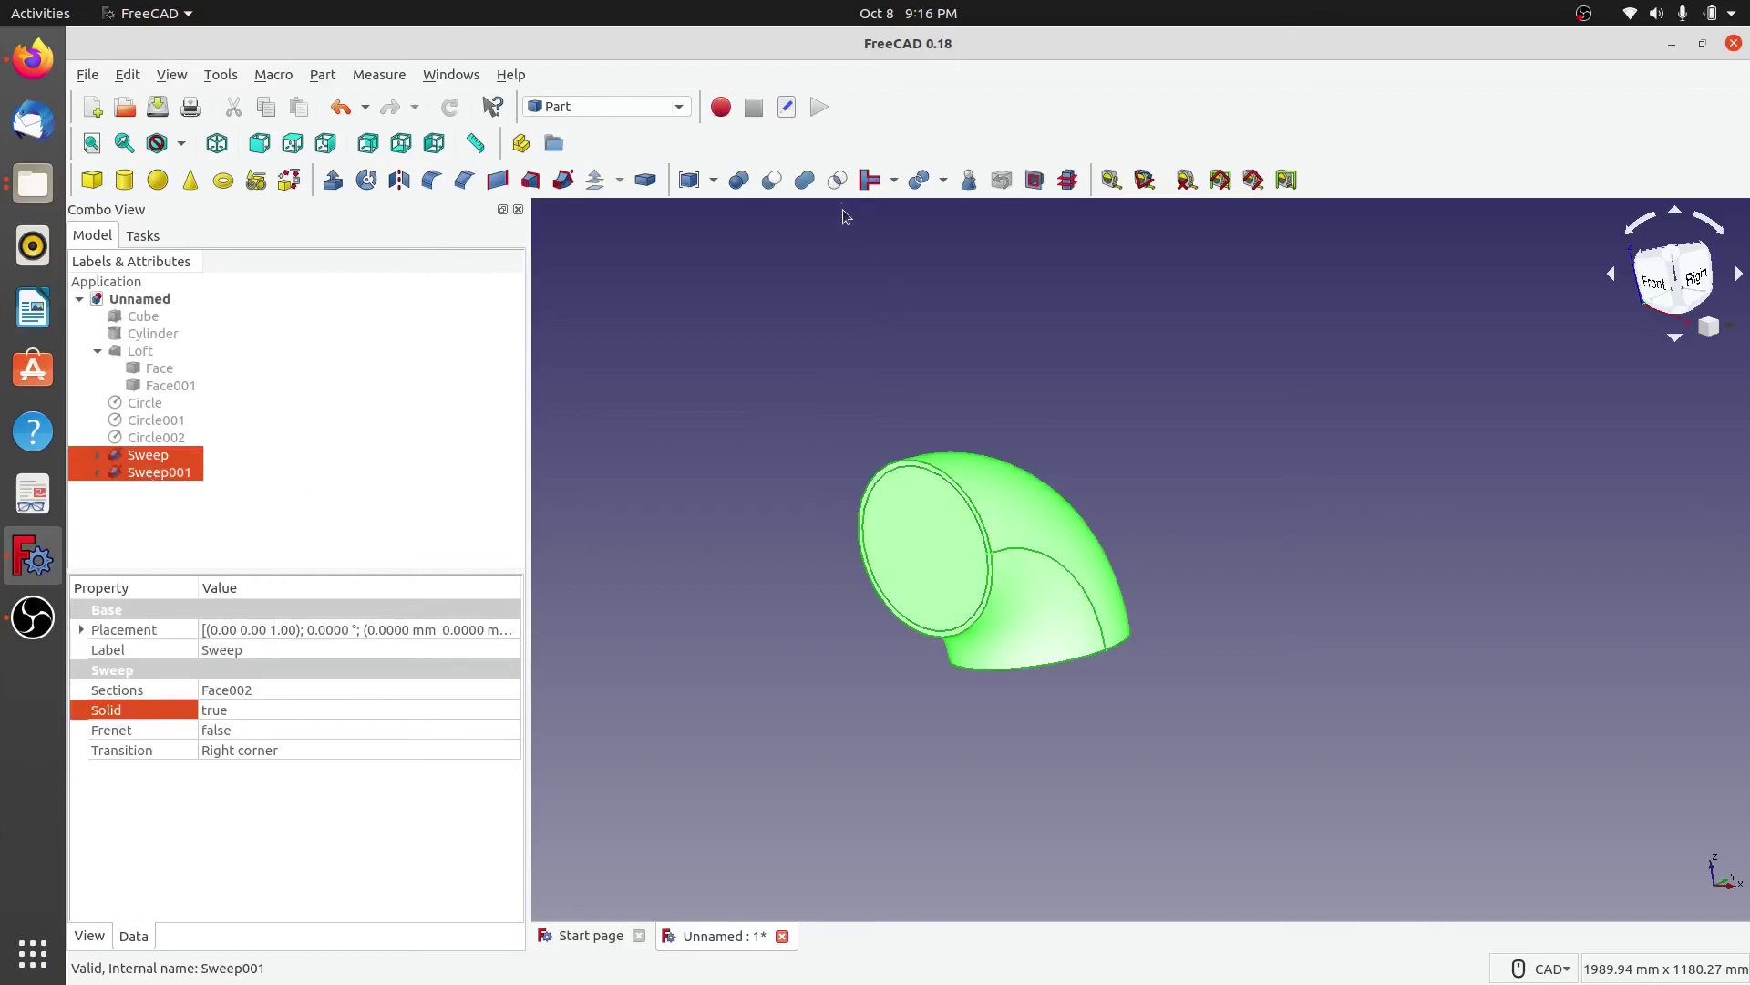
click(771, 181)
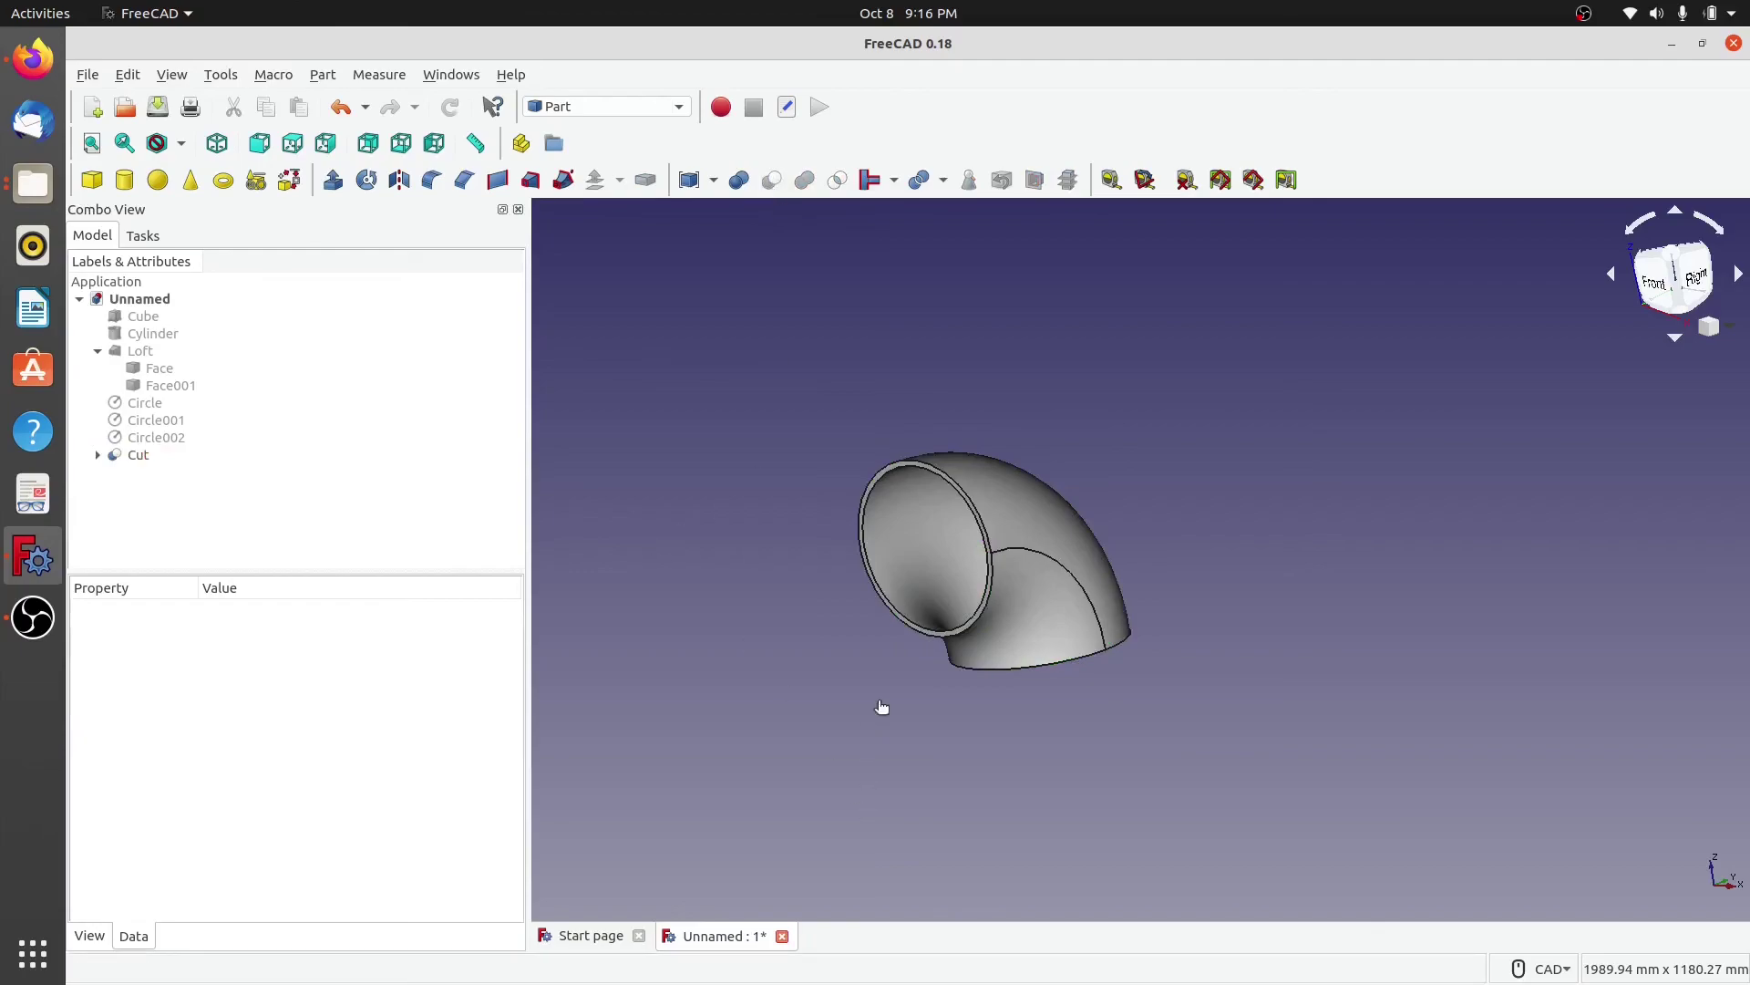
middle_drag(773, 617, 884, 629)
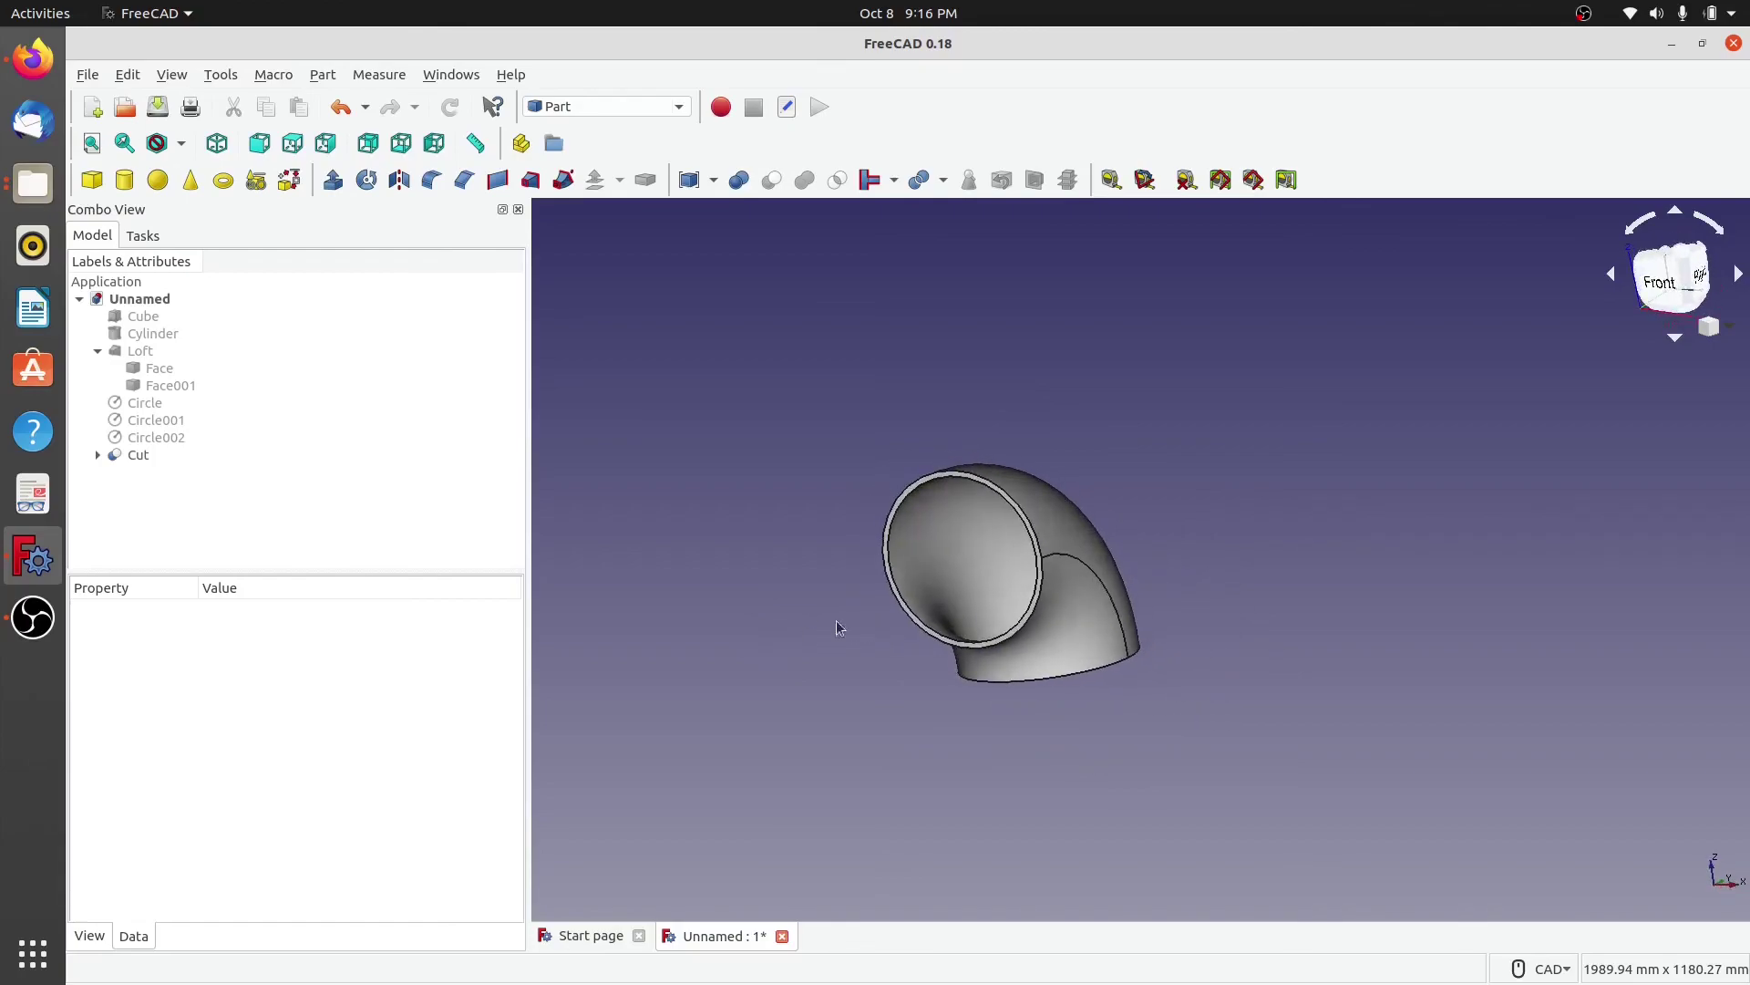